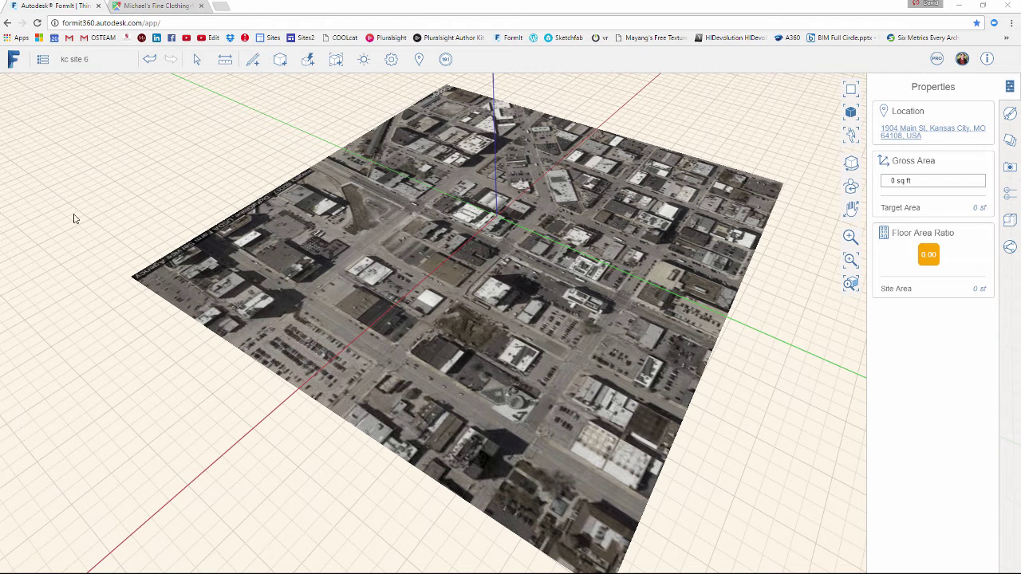
- Examine the site's satellite image from several angles, up close around the building lot and as a whole
right_drag(516, 293, 469, 337)
middle_drag(468, 332, 598, 326)
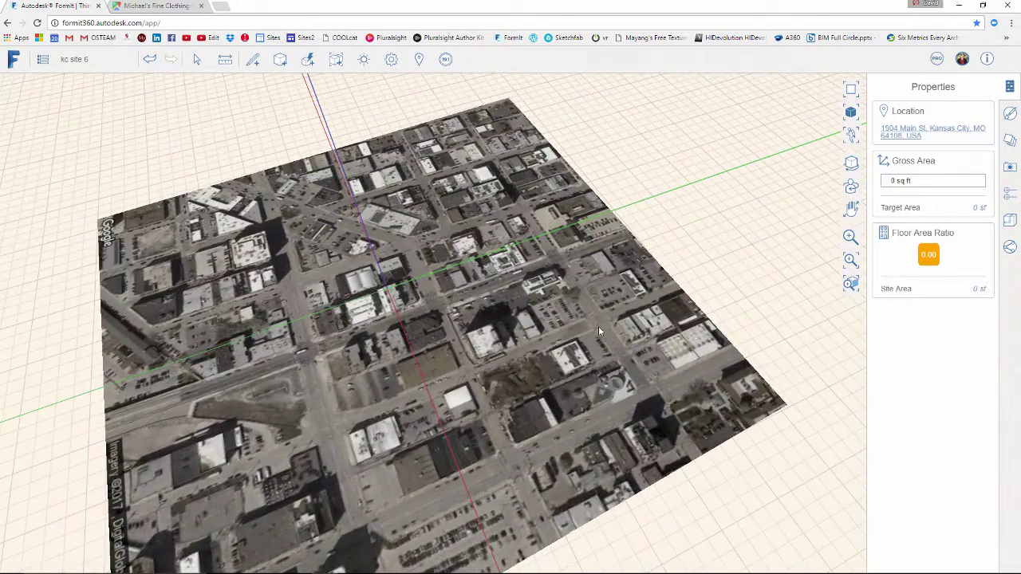
middle_drag(454, 348, 495, 326)
right_drag(495, 326, 486, 323)
middle_drag(409, 380, 469, 358)
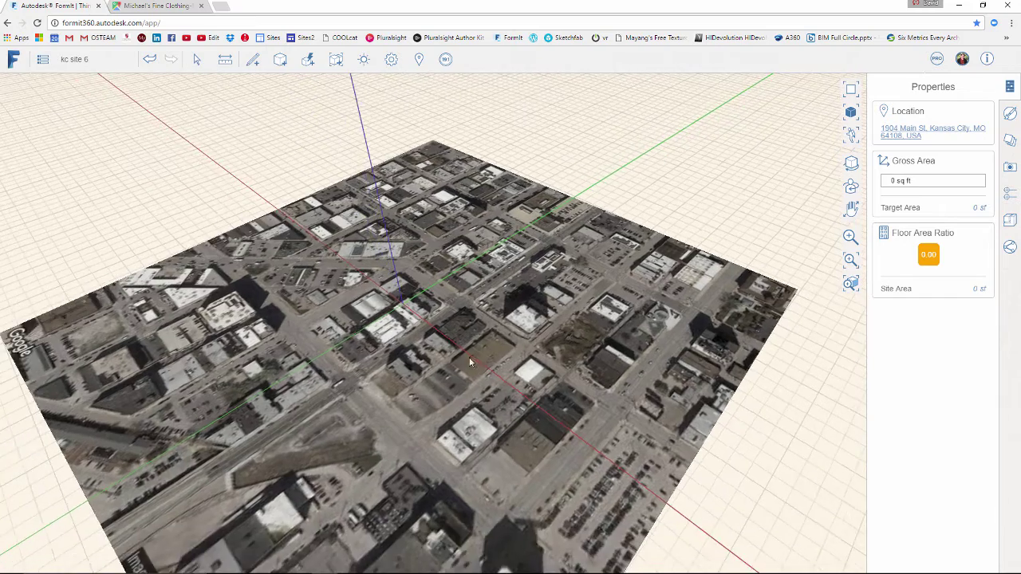
scroll(467, 287, up, 5)
middle_drag(466, 271, 447, 319)
scroll(442, 325, up, 4)
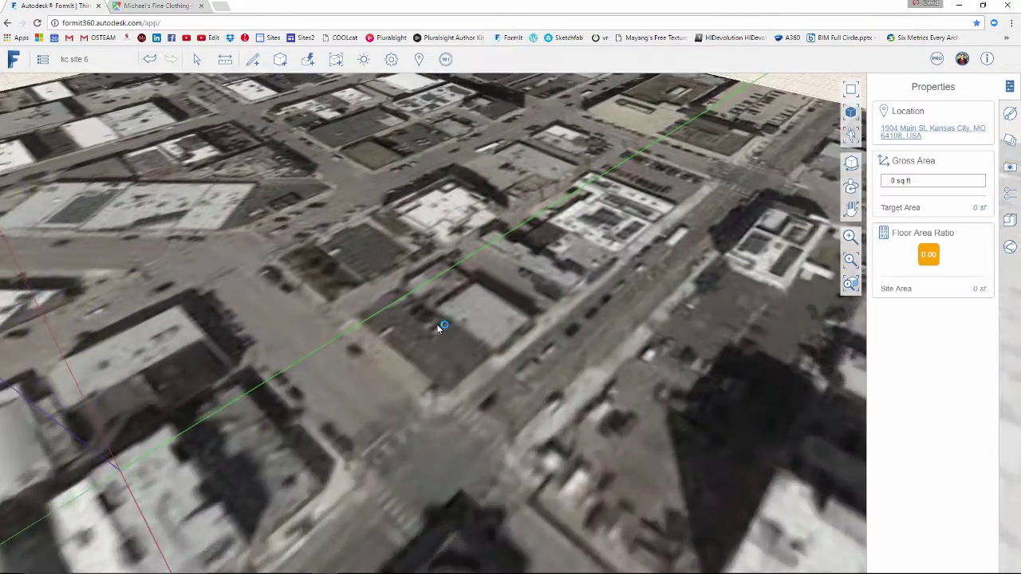
middle_drag(477, 396, 445, 296)
middle_drag(317, 289, 458, 394)
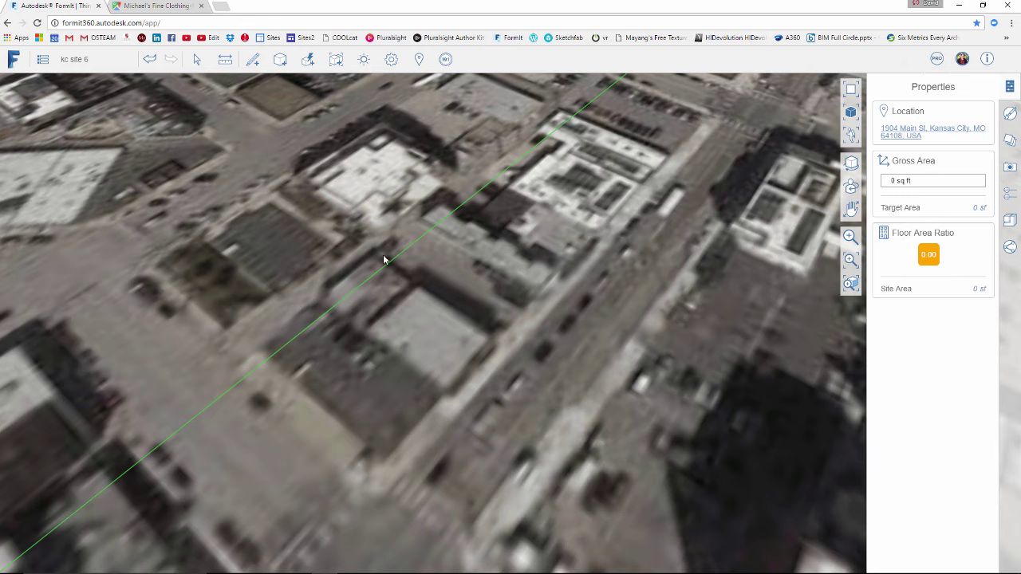
middle_drag(457, 372, 437, 355)
scroll(430, 360, down, 3)
scroll(404, 410, down, 6)
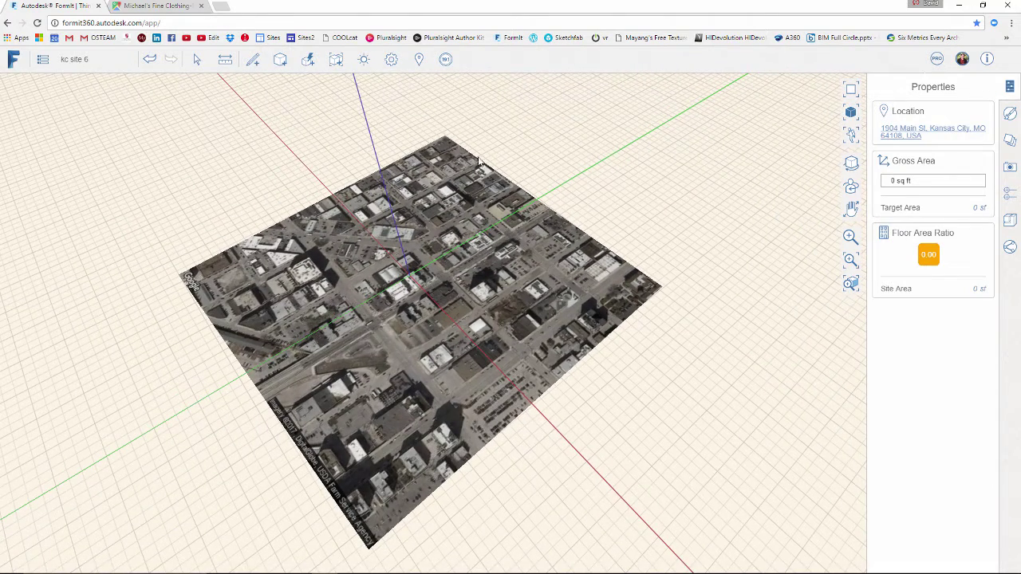
- Measure across the white-roofed building on the blurry satellite image
scroll(470, 258, up, 15)
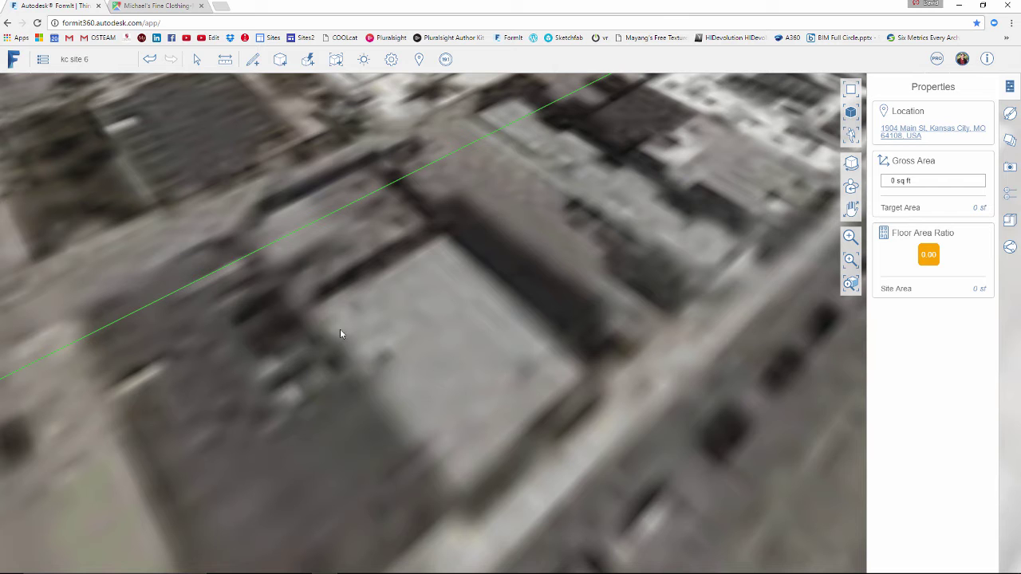
mouse_move(225, 62)
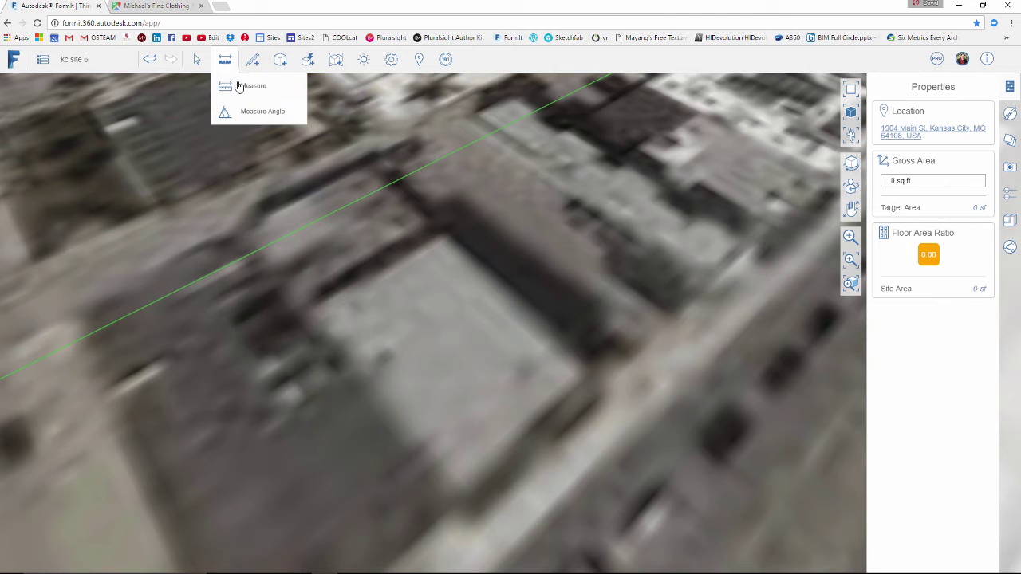
click(239, 85)
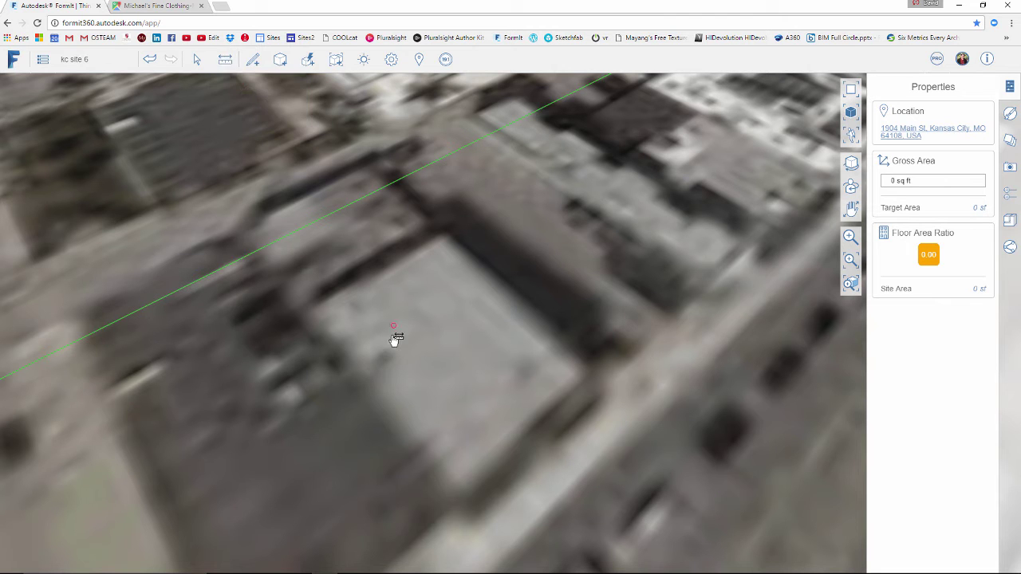
click(360, 391)
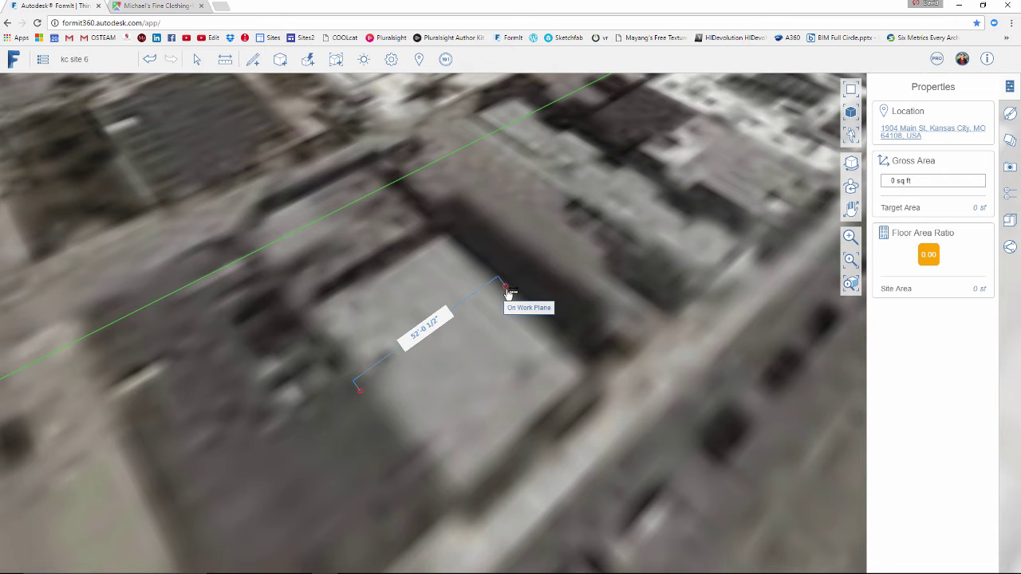
key(Escape)
- Import a close-up satellite image of the site, cropped to the white-roofed building, its parking lot and the adjoining part of Main St
scroll(493, 297, down, 3)
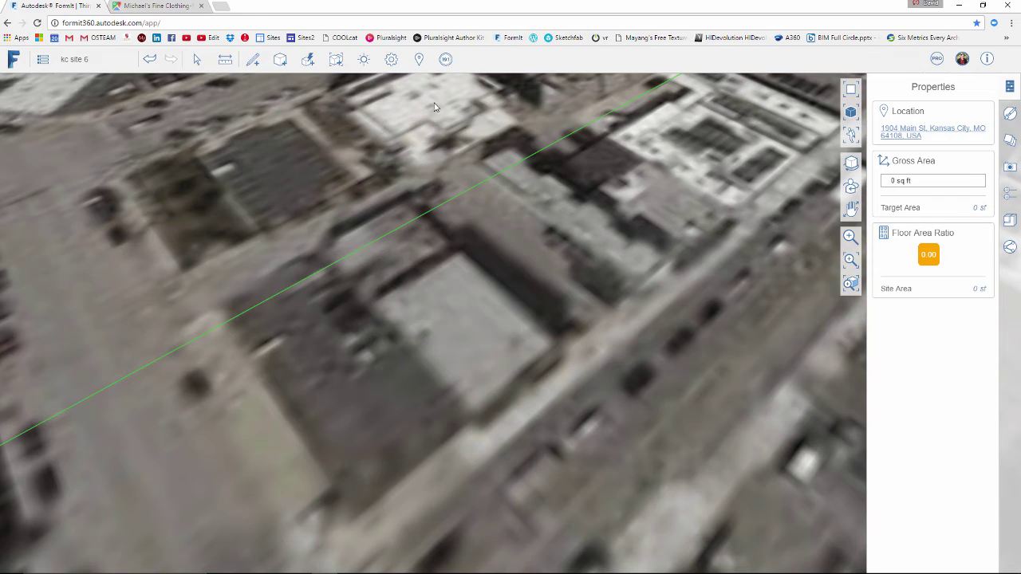
click(418, 60)
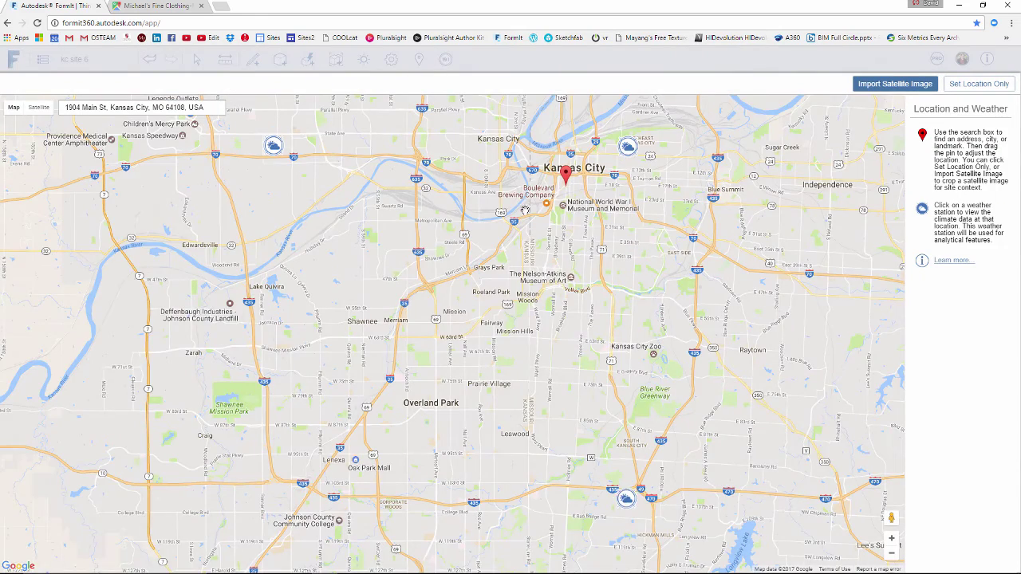
drag(588, 160, 534, 238)
scroll(558, 235, up, 1)
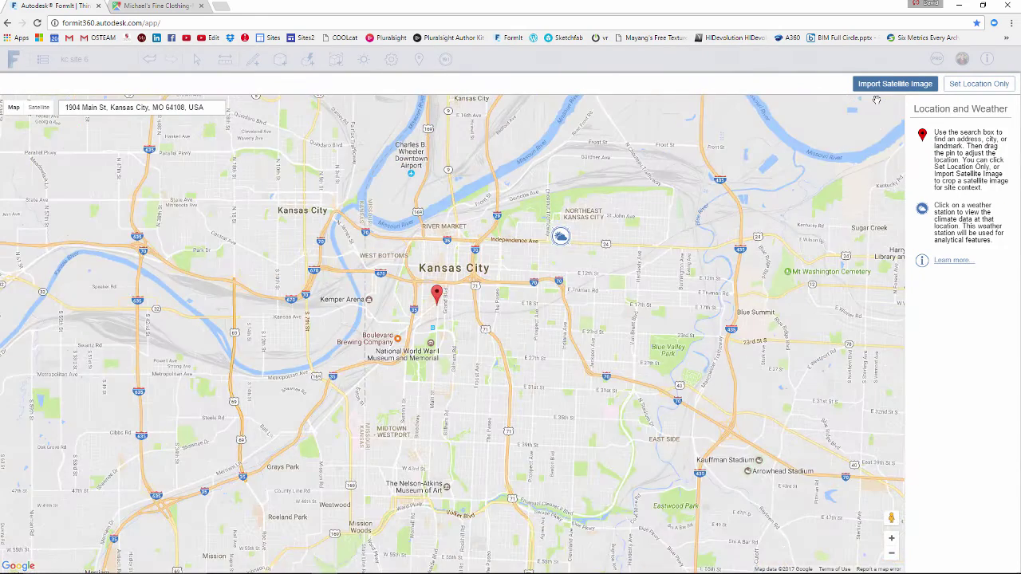
click(878, 86)
drag(511, 316, 511, 407)
drag(537, 197, 547, 467)
mouse_move(528, 348)
mouse_down()
mouse_move(498, 341)
mouse_move(523, 351)
mouse_up()
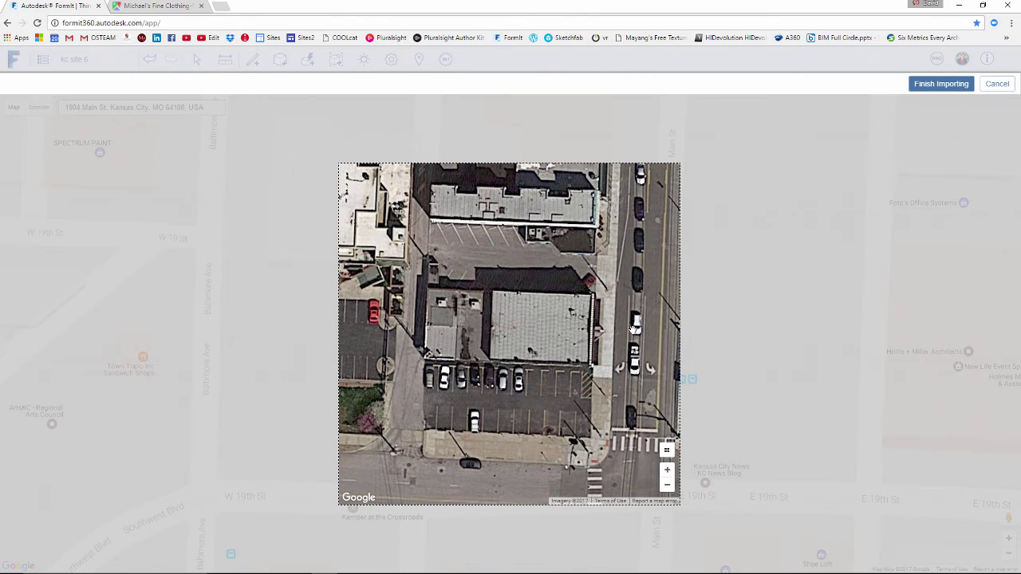
drag(576, 336, 582, 332)
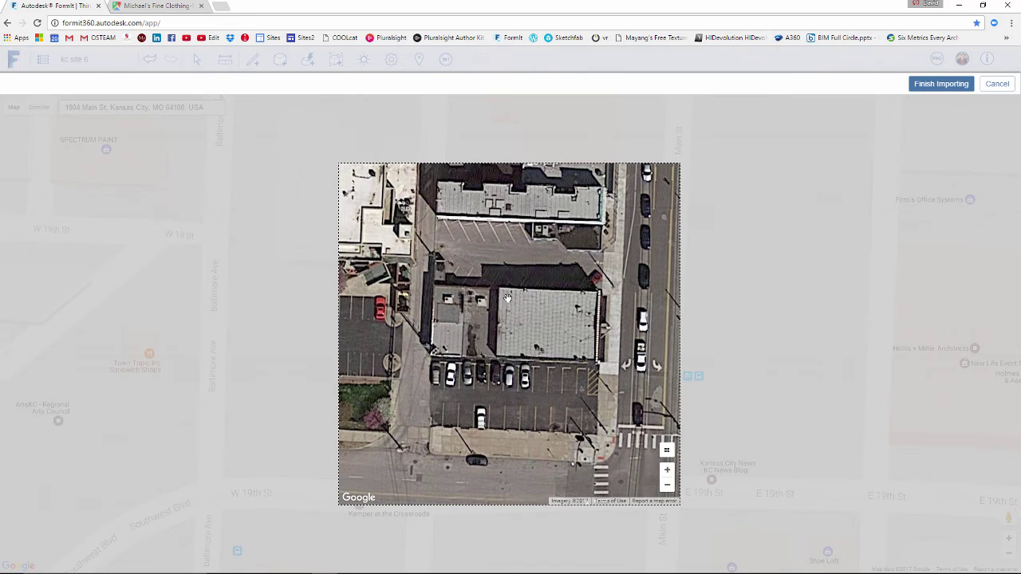
click(940, 85)
- Inspect the newly imported satellite image around the building's roof, edges and corners
scroll(644, 296, up, 6)
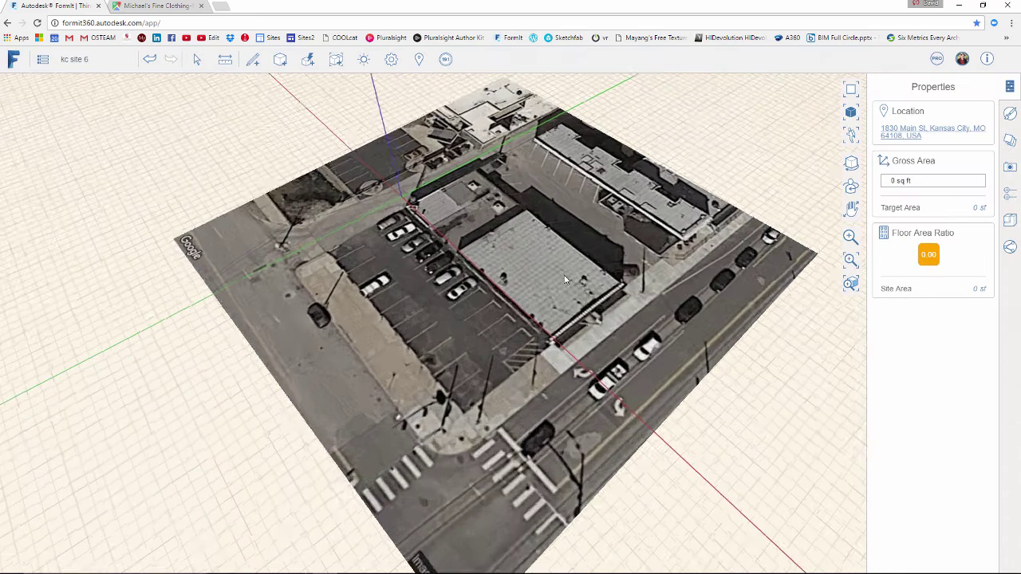
right_drag(684, 308, 618, 323)
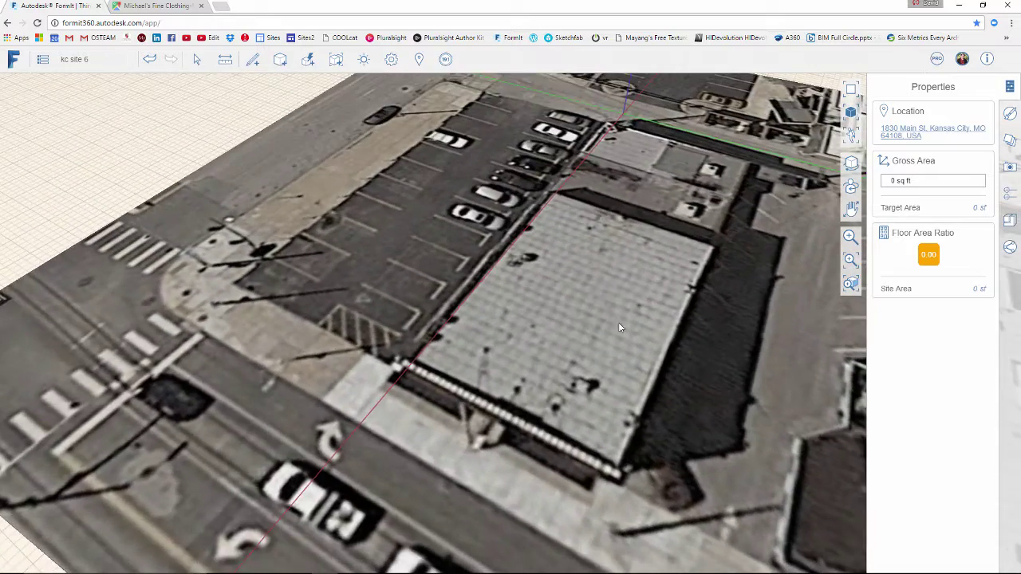
scroll(618, 323, down, 2)
middle_drag(604, 331, 296, 333)
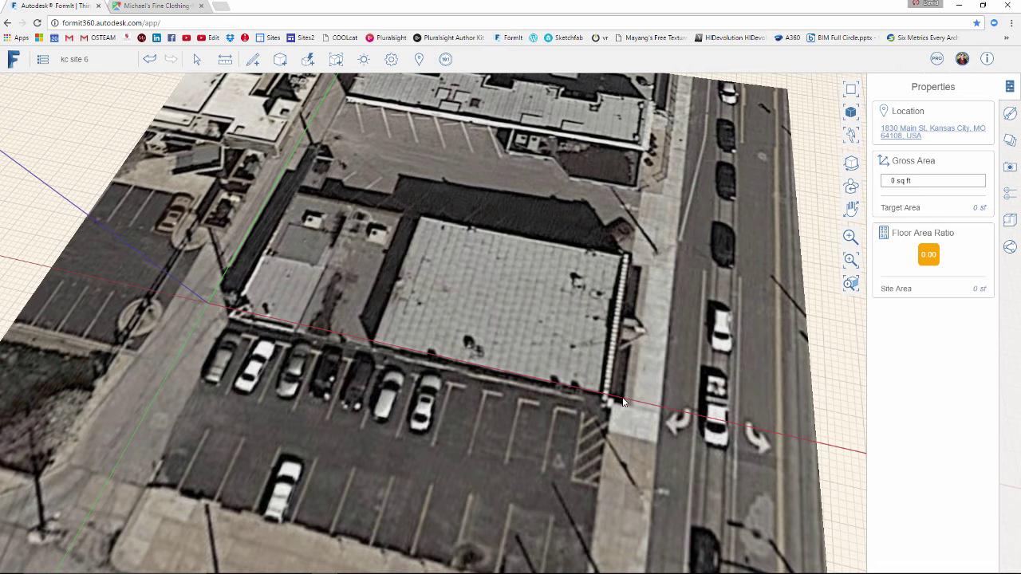
middle_drag(293, 302, 254, 293)
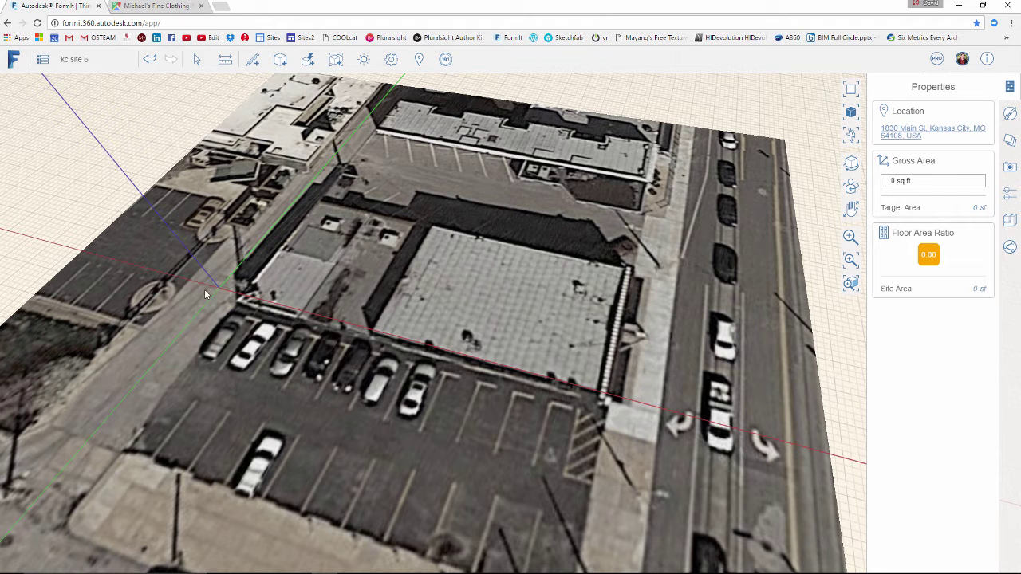
middle_drag(556, 329, 591, 337)
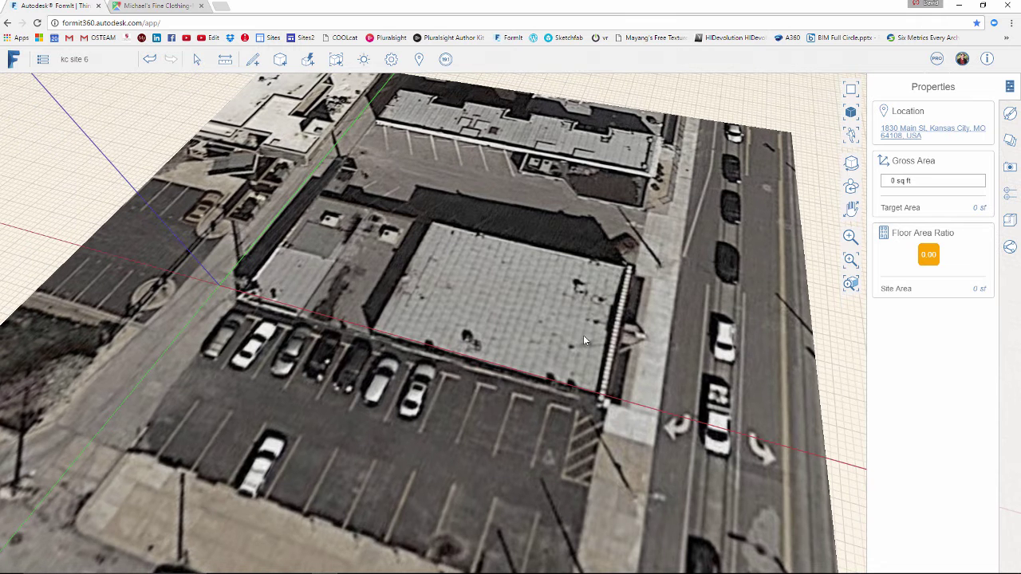
middle_drag(364, 301, 429, 301)
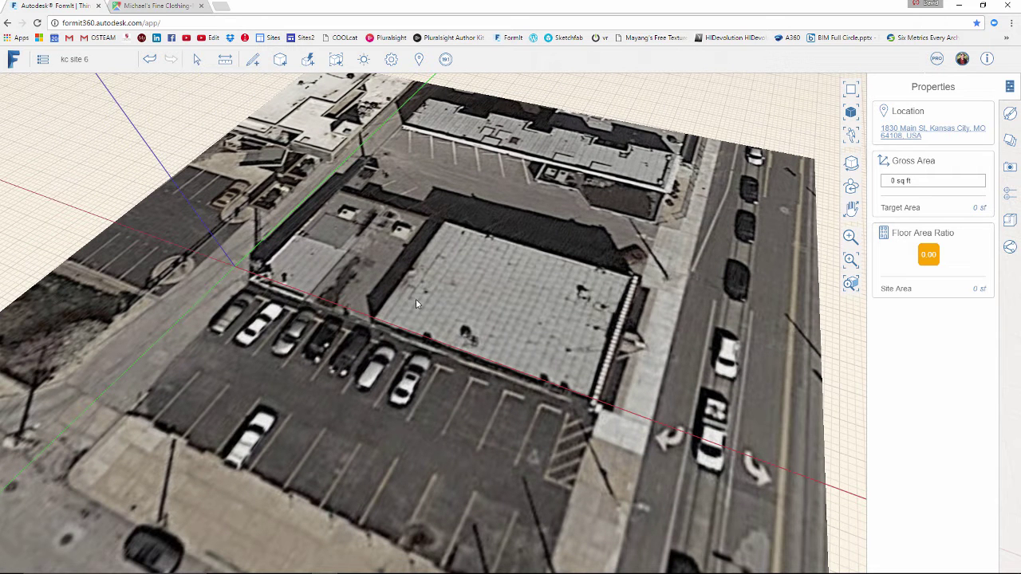
- Set the axes with the origin at the building's alley-side corner and the red axis along its edge facing the parking lot
right_click(361, 264)
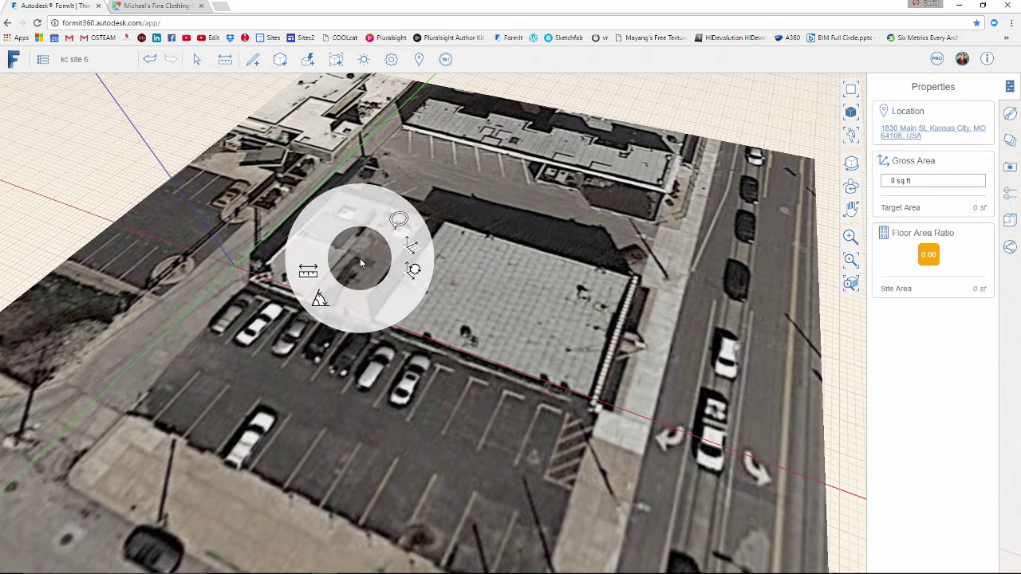
click(413, 249)
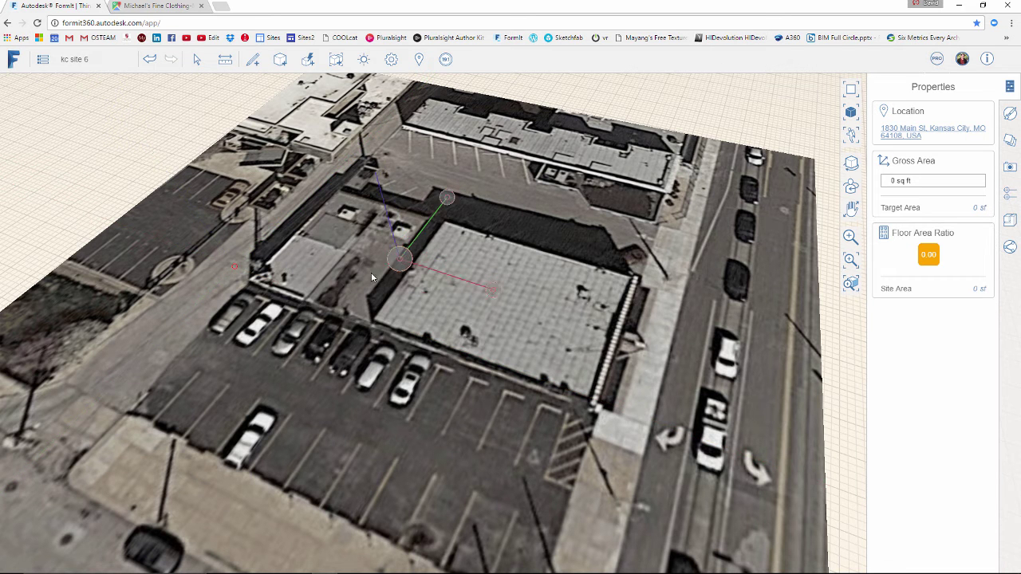
scroll(251, 283, up, 3)
scroll(249, 283, up, 2)
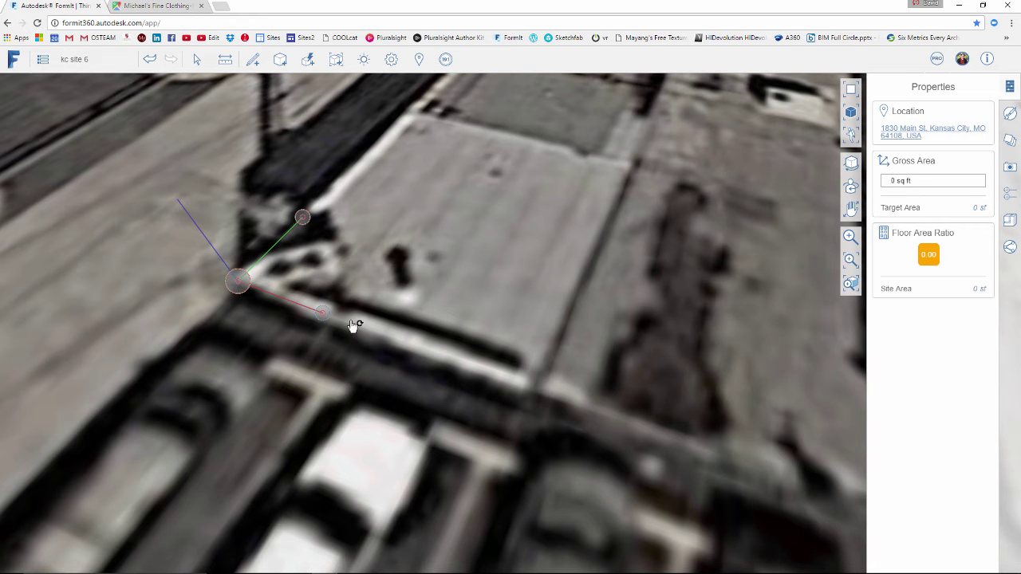
scroll(362, 332, down, 2)
scroll(419, 341, down, 3)
middle_drag(458, 362, 293, 307)
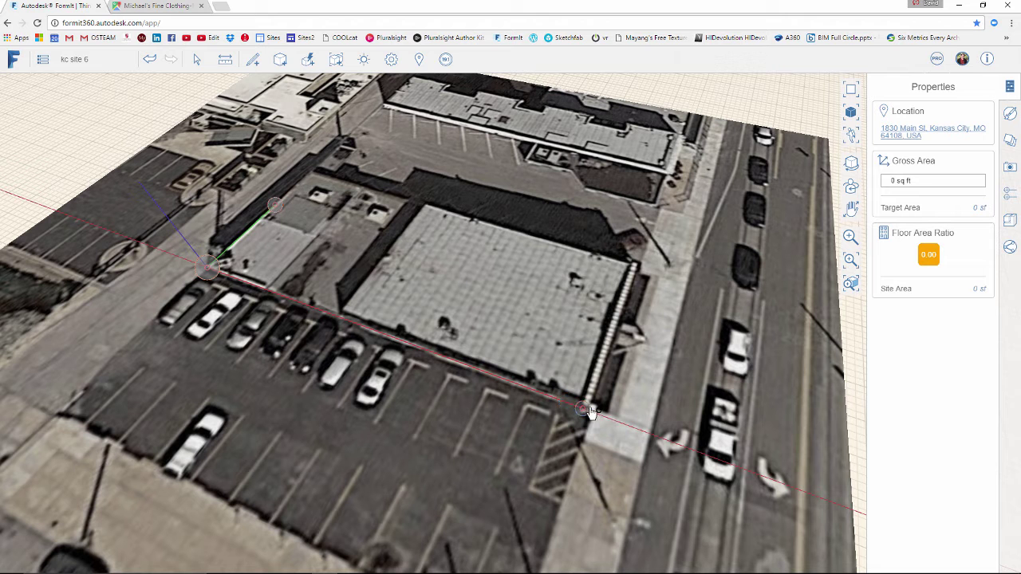
key(Escape)
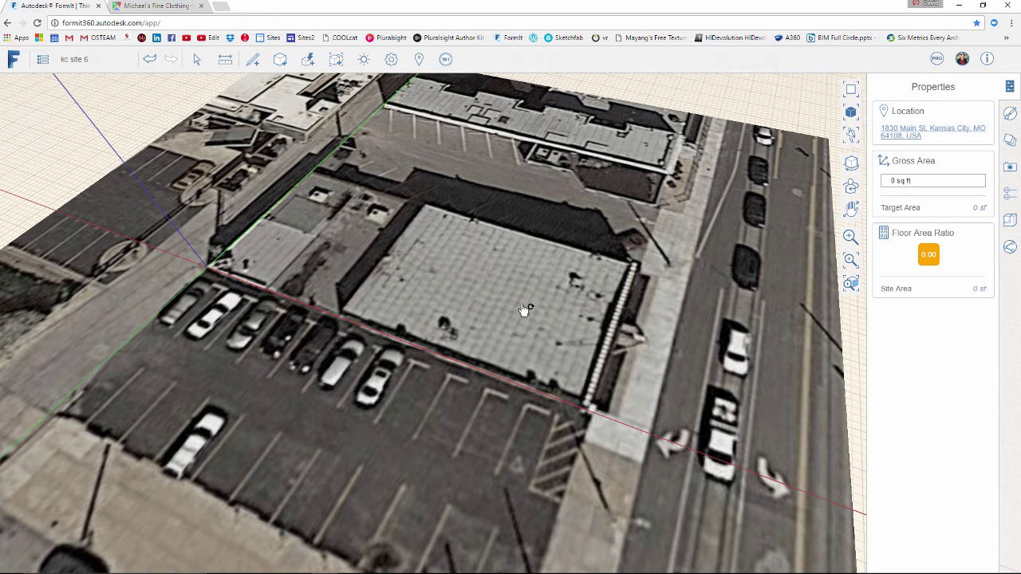
- Sketch a rectangle about 119' by 50' over the building footprint, starting at the axes origin
middle_drag(520, 309, 534, 329)
scroll(534, 324, down, 2)
middle_drag(377, 317, 444, 418)
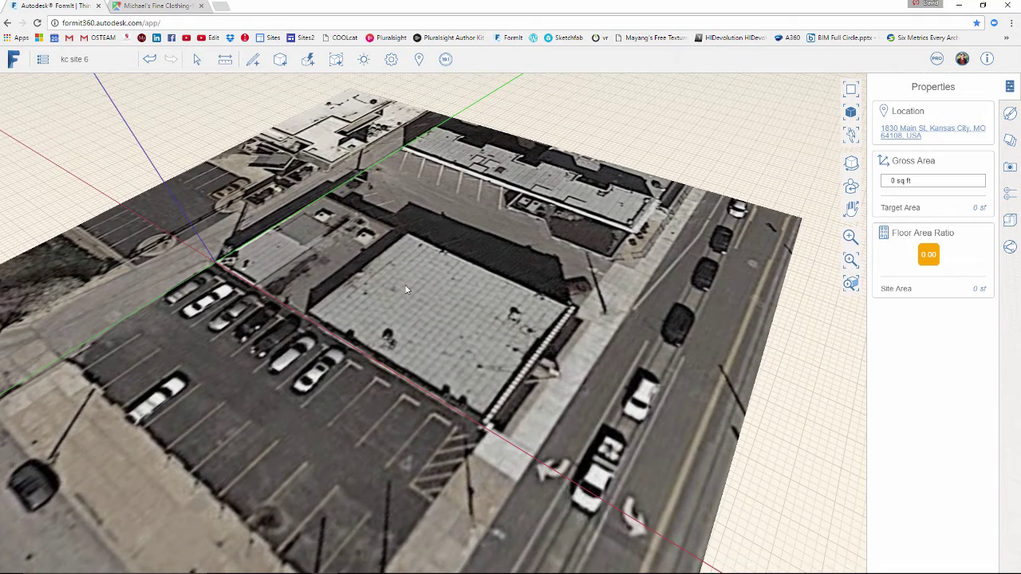
middle_drag(406, 290, 372, 298)
mouse_move(252, 67)
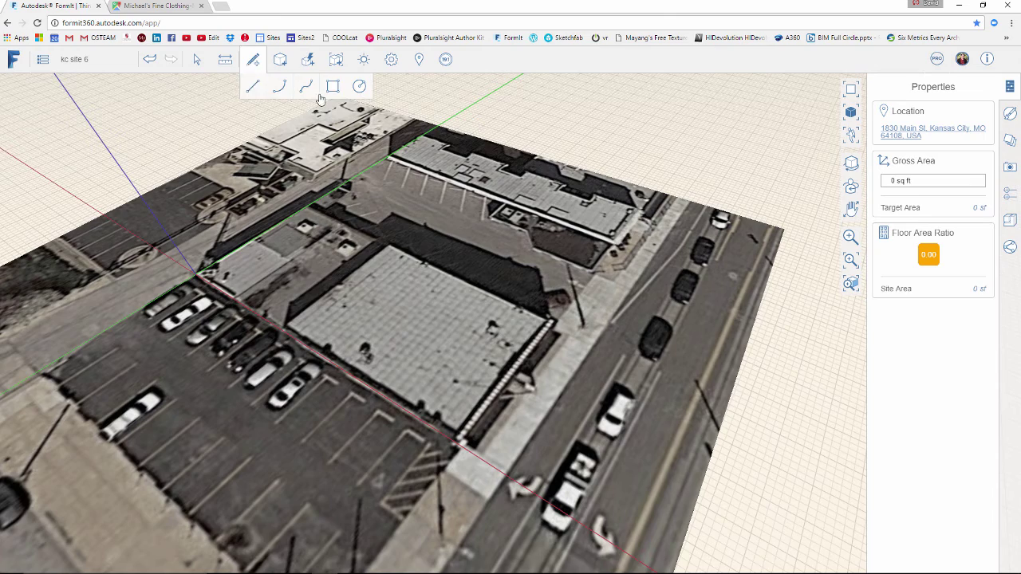
scroll(203, 270, up, 4)
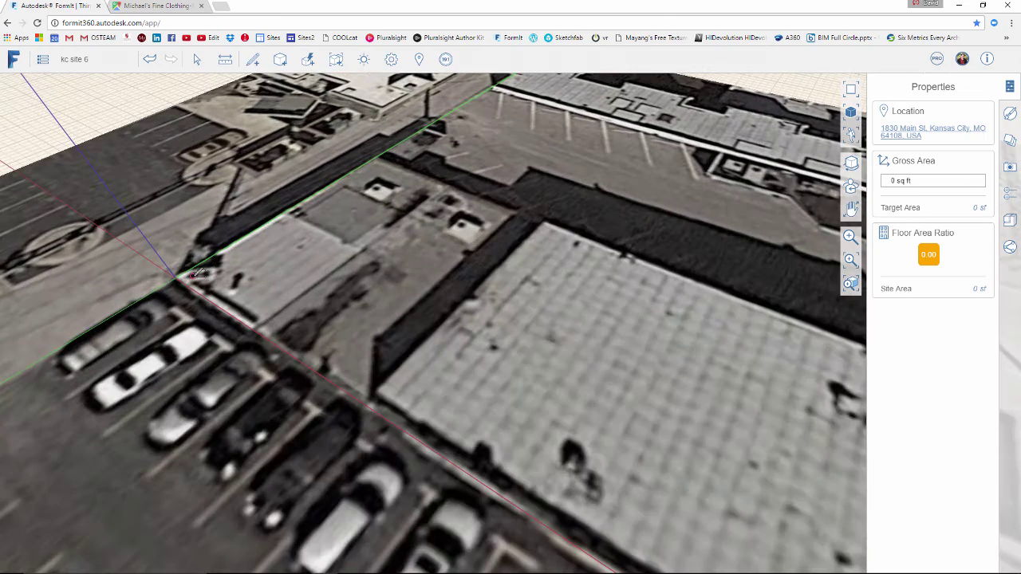
click(198, 278)
scroll(207, 279, down, 5)
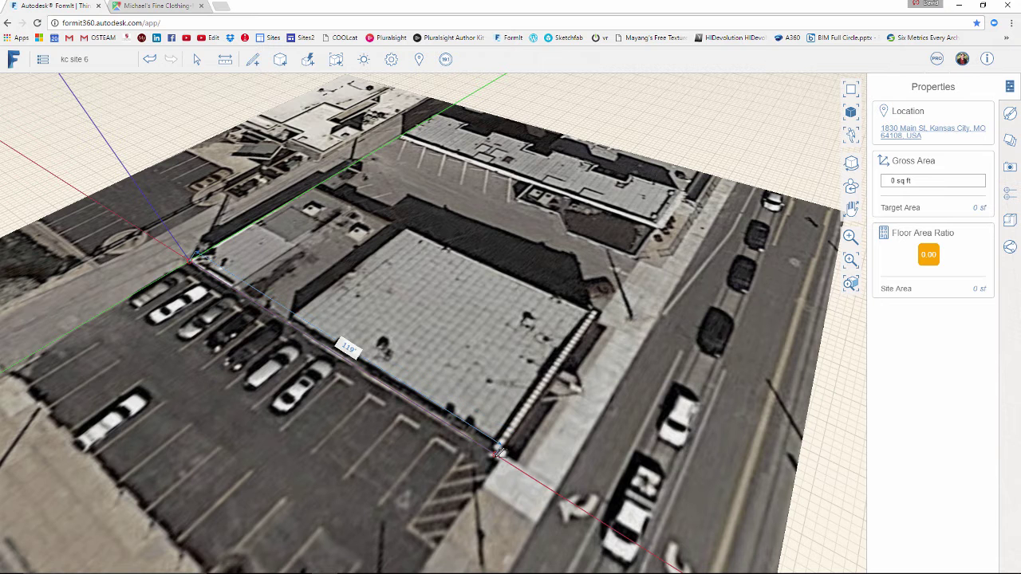
click(596, 317)
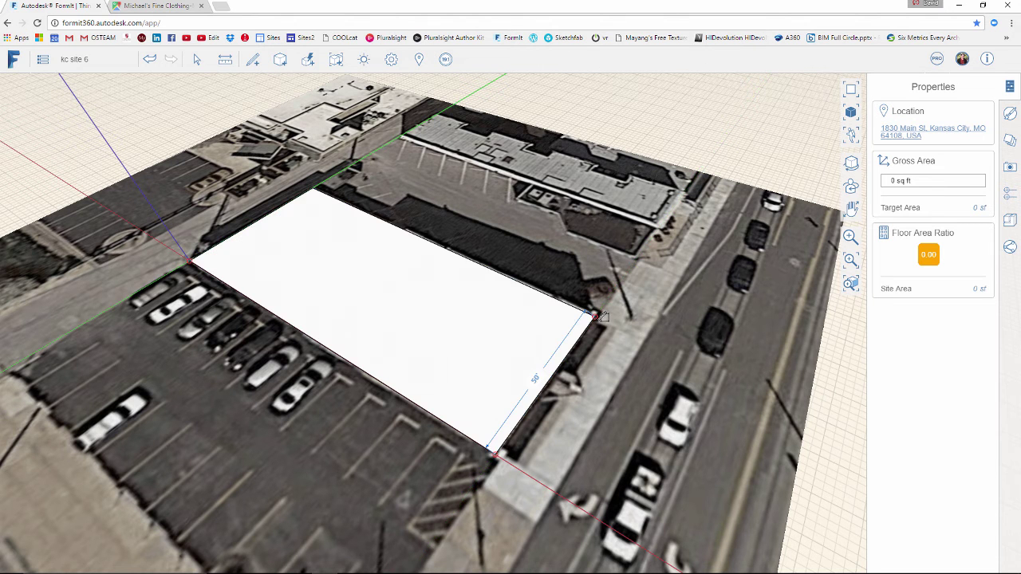
mouse_move(524, 342)
middle_down()
mouse_move(503, 291)
mouse_move(441, 277)
mouse_move(451, 331)
mouse_move(506, 347)
middle_up()
click(503, 346)
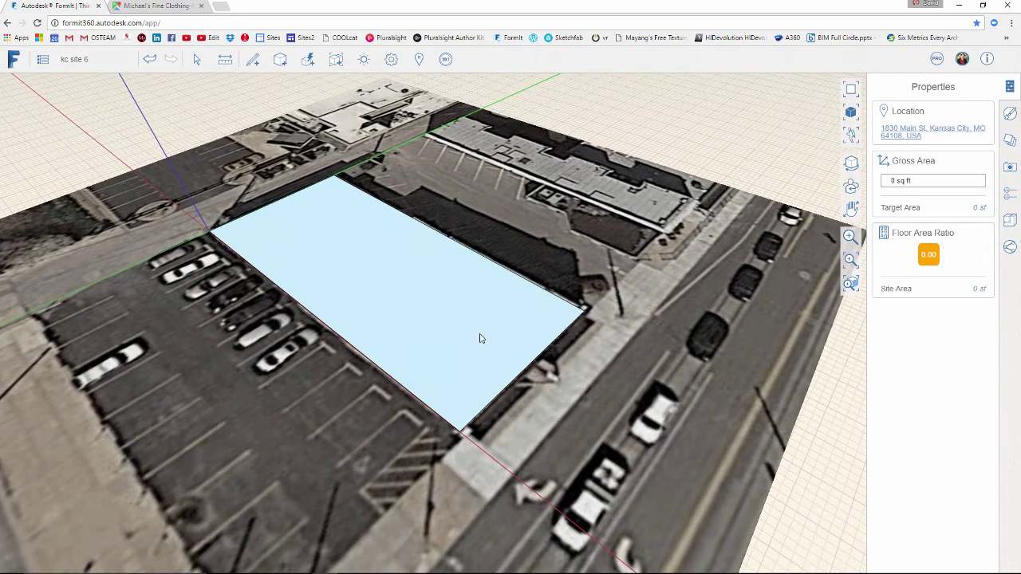
- Measure the footprint rectangle's long side along the parking lot and its short side facing the street
click(226, 59)
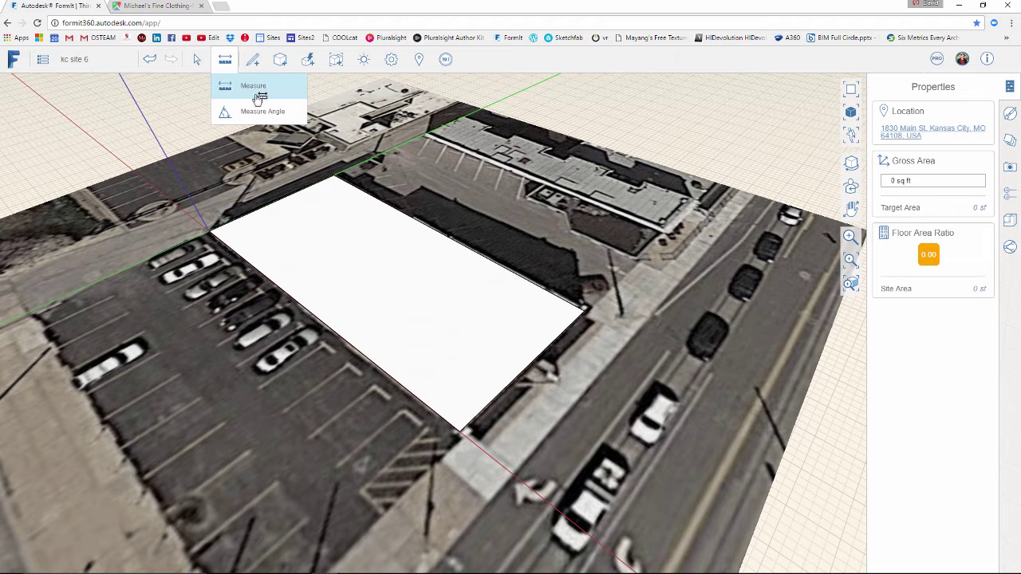
click(239, 88)
click(210, 230)
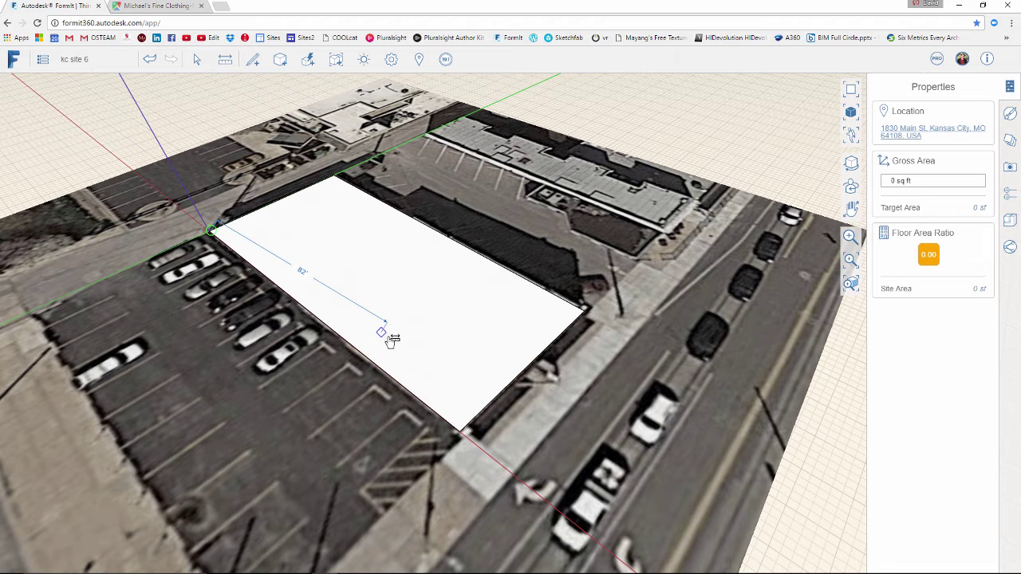
click(468, 434)
mouse_move(228, 67)
click(241, 87)
click(584, 309)
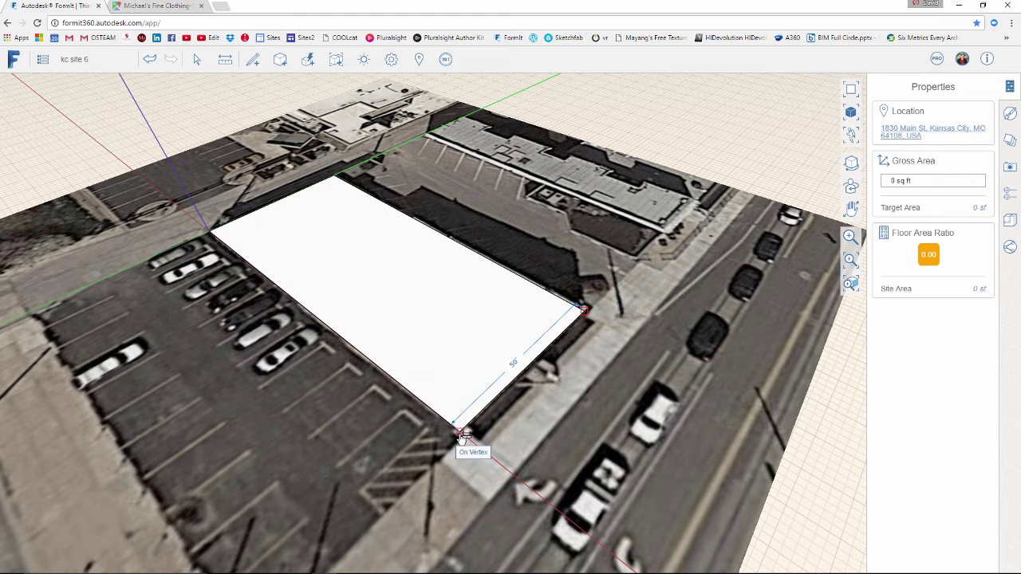
click(461, 434)
key(Escape)
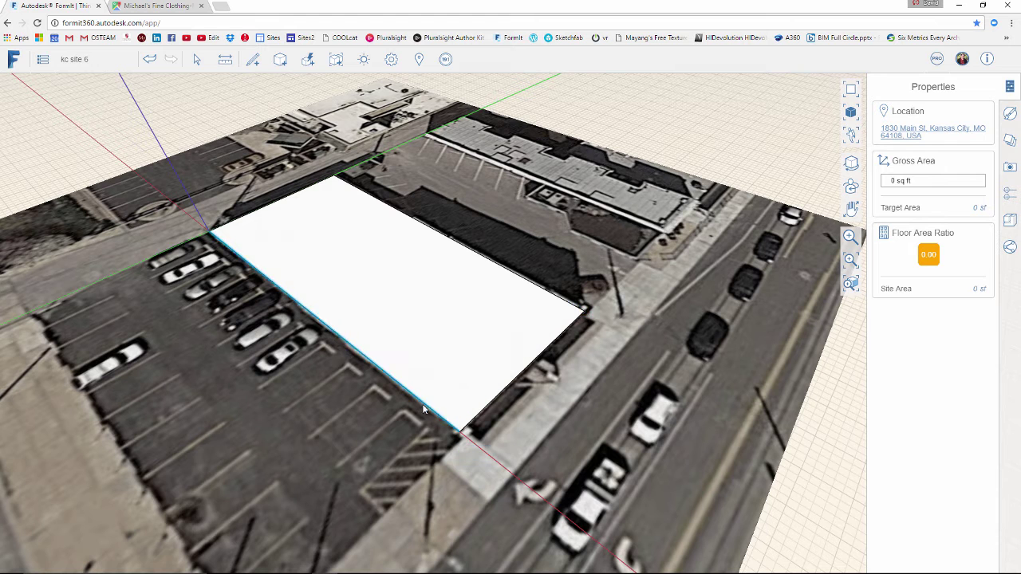
scroll(422, 403, down, 2)
right_drag(578, 367, 558, 394)
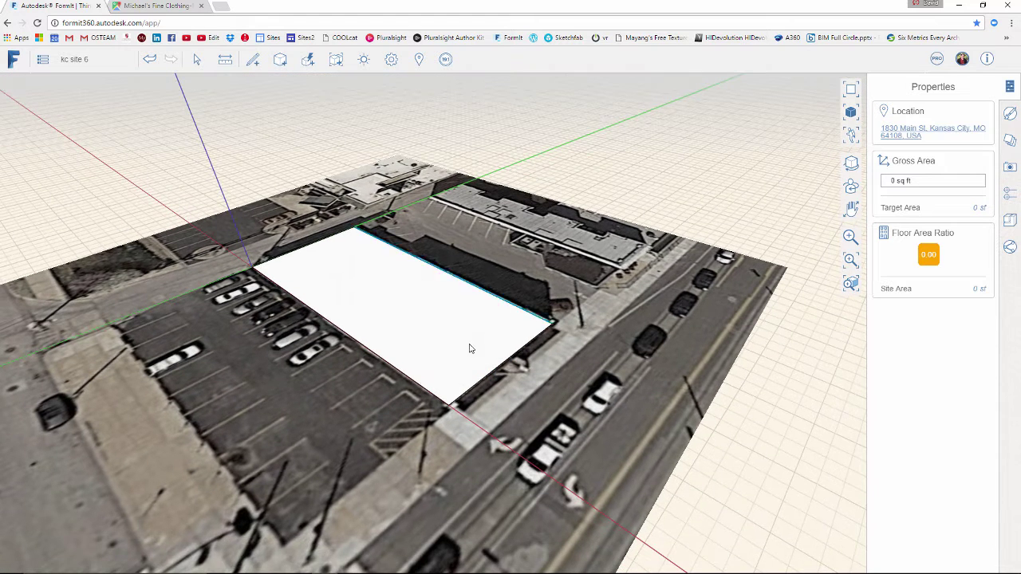
middle_drag(467, 382, 546, 254)
scroll(389, 323, up, 3)
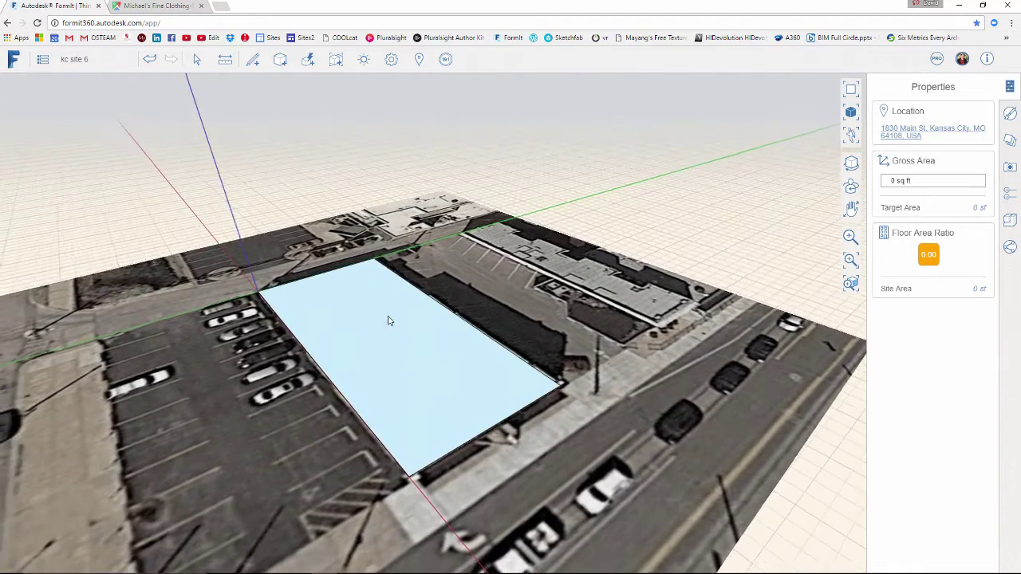
middle_drag(394, 327, 410, 312)
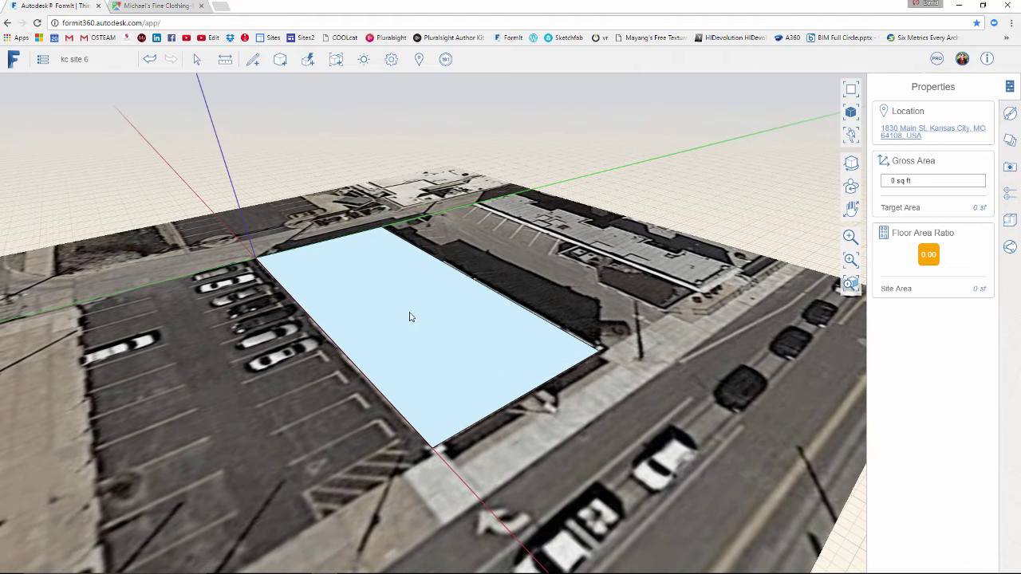
middle_drag(441, 346, 434, 348)
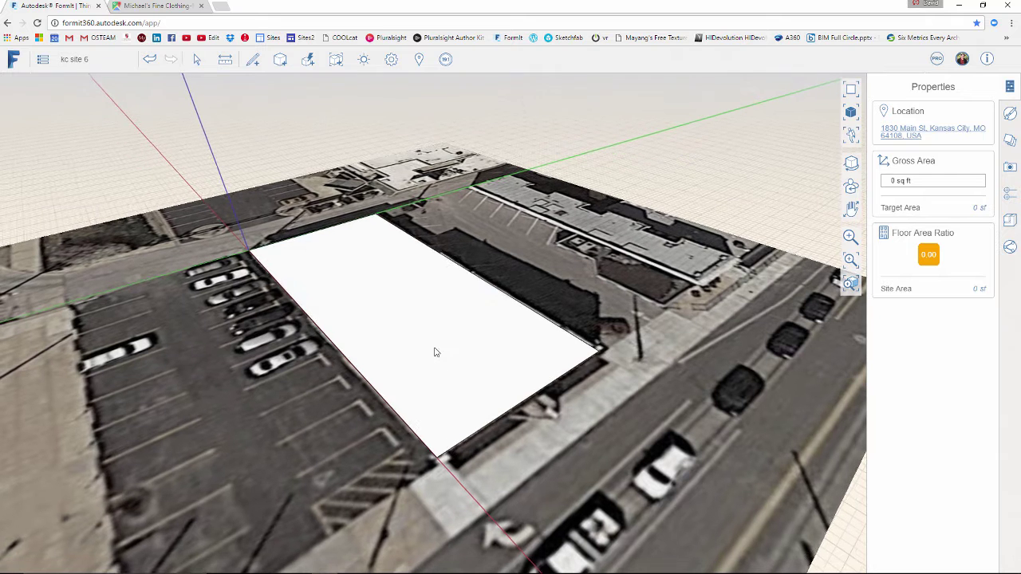
- Switch to Google Maps and show the surroundings of Michael's Fine Clothing-Men in satellite imagery
click(136, 6)
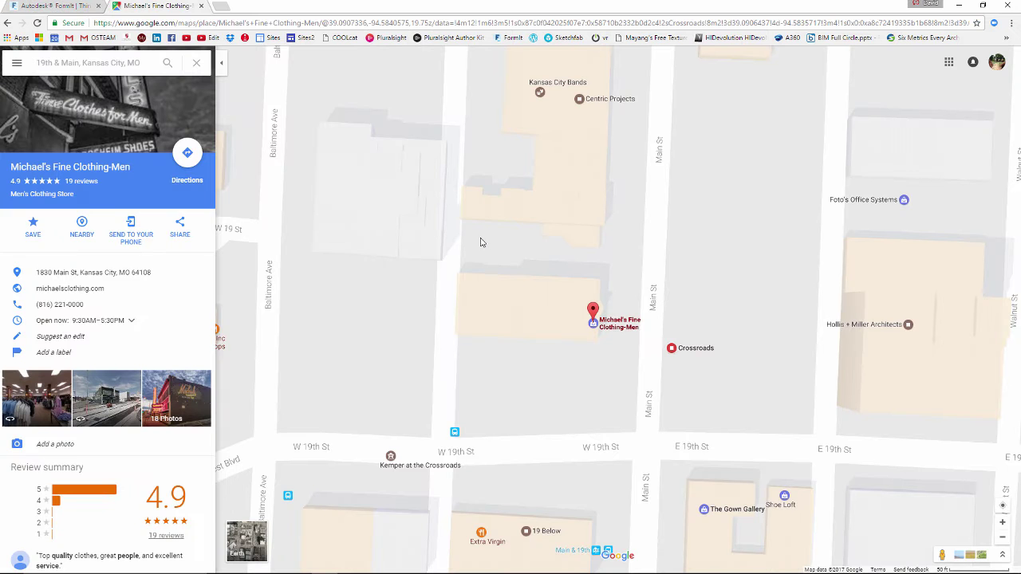
drag(486, 250, 511, 252)
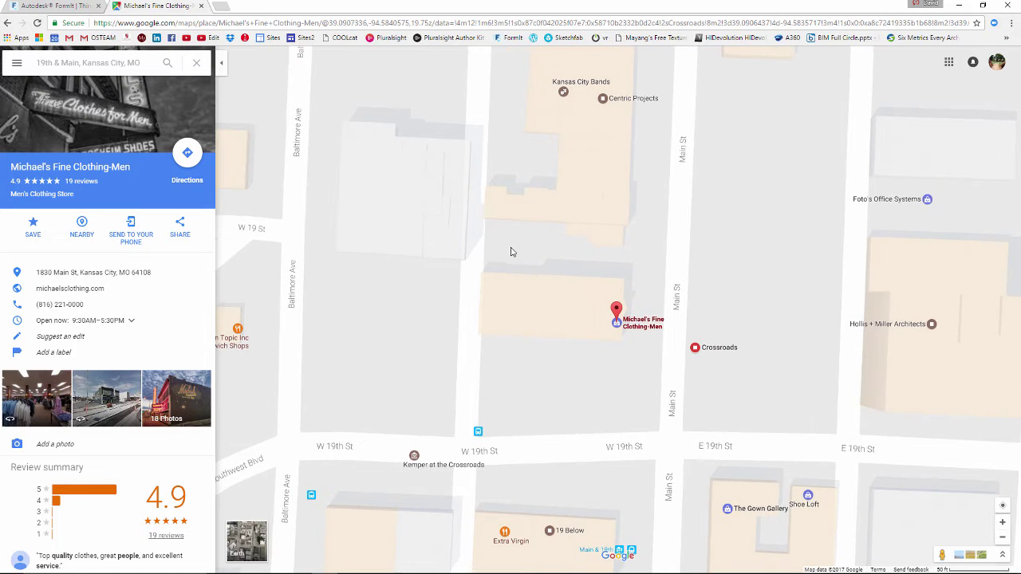
scroll(512, 252, down, 1)
scroll(511, 252, down, 1)
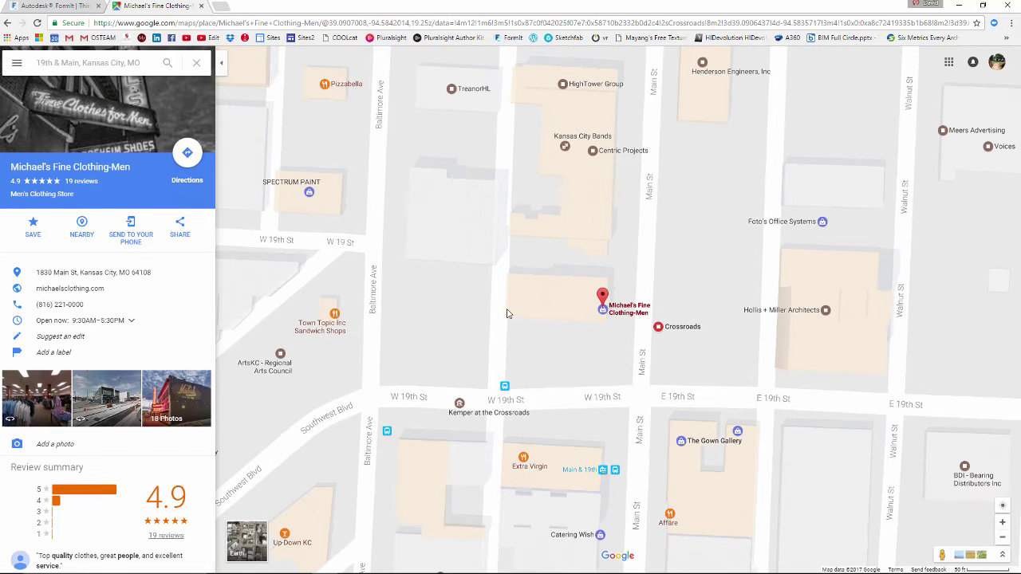
drag(507, 314, 490, 309)
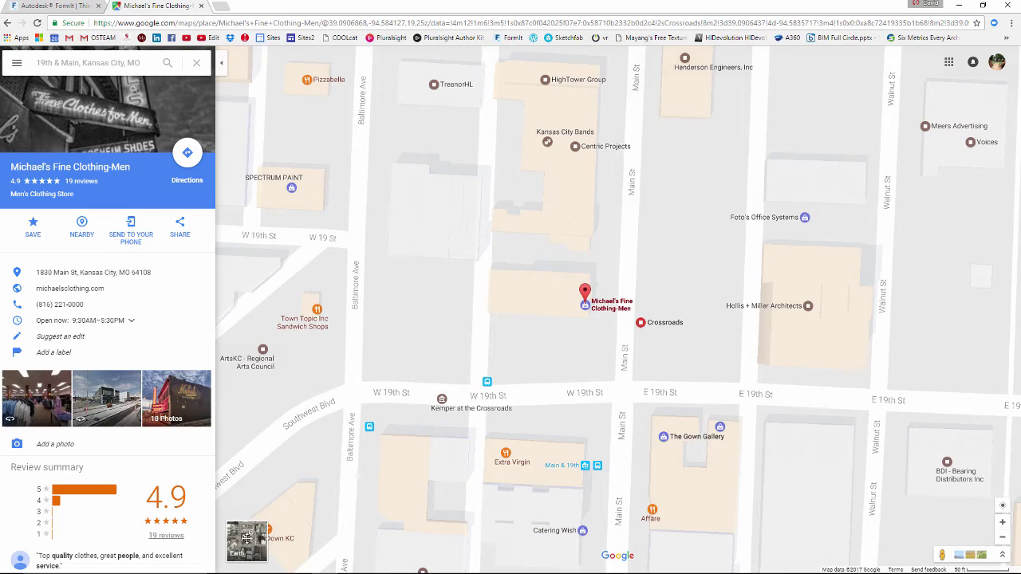
click(248, 539)
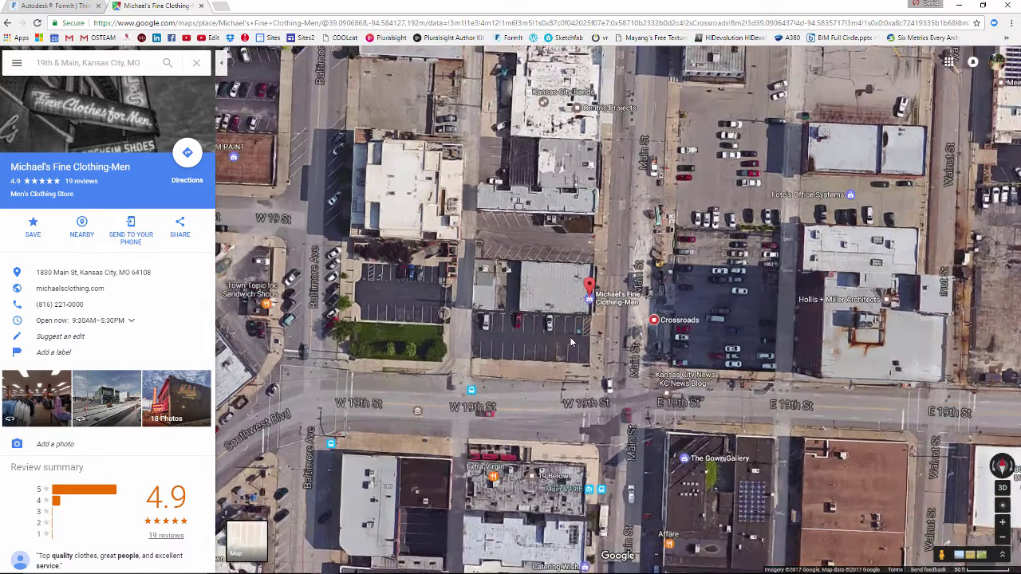
scroll(569, 337, up, 2)
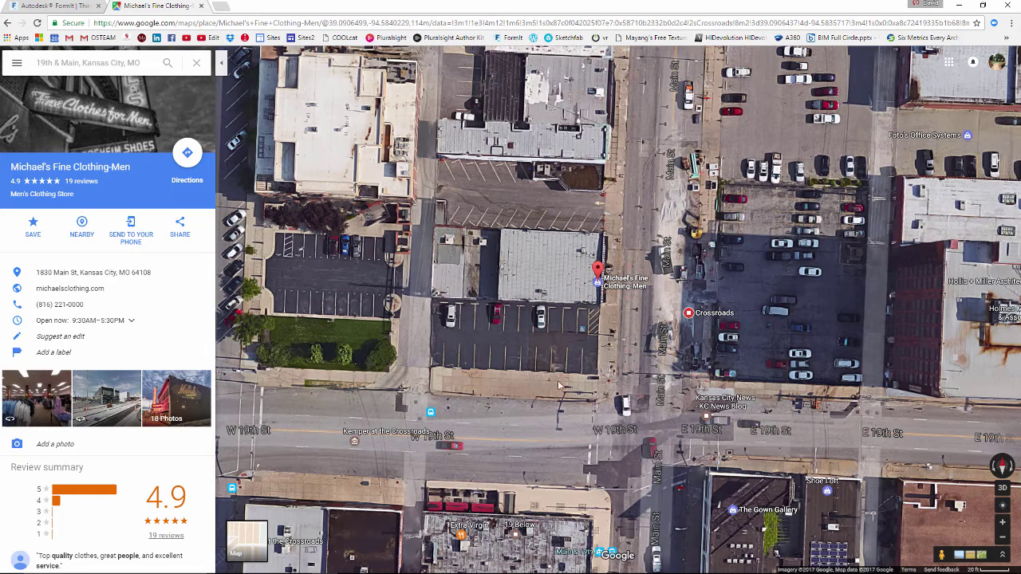
- Examine the Michael's Fine Clothing building and its neighbouring blocks in 3D from several angles and distances
click(1003, 489)
ctrl+drag(760, 379, 621, 327)
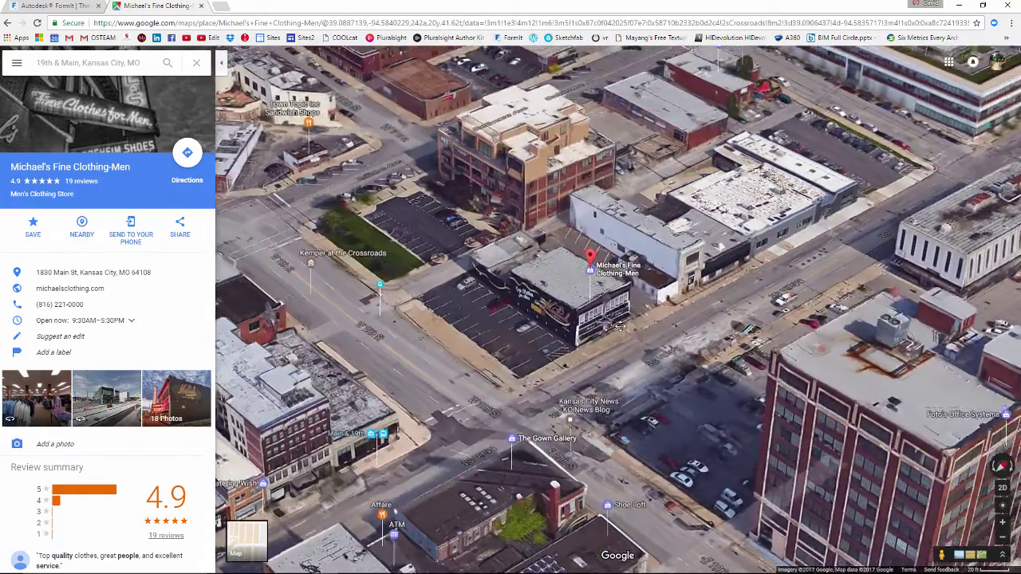
scroll(602, 323, down, 3)
ctrl+drag(571, 358, 804, 358)
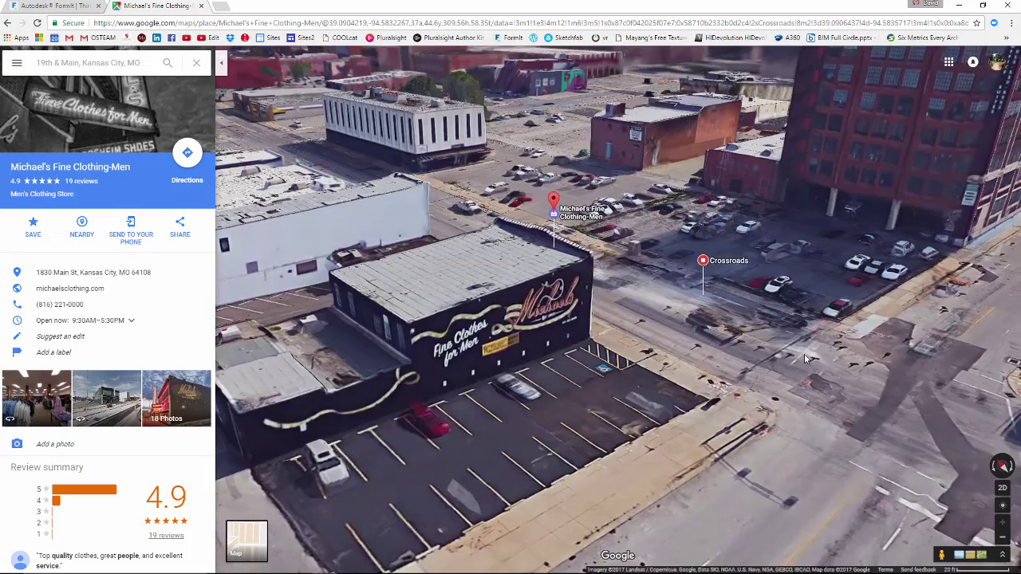
scroll(804, 355, down, 4)
scroll(579, 355, up, 5)
scroll(647, 346, down, 4)
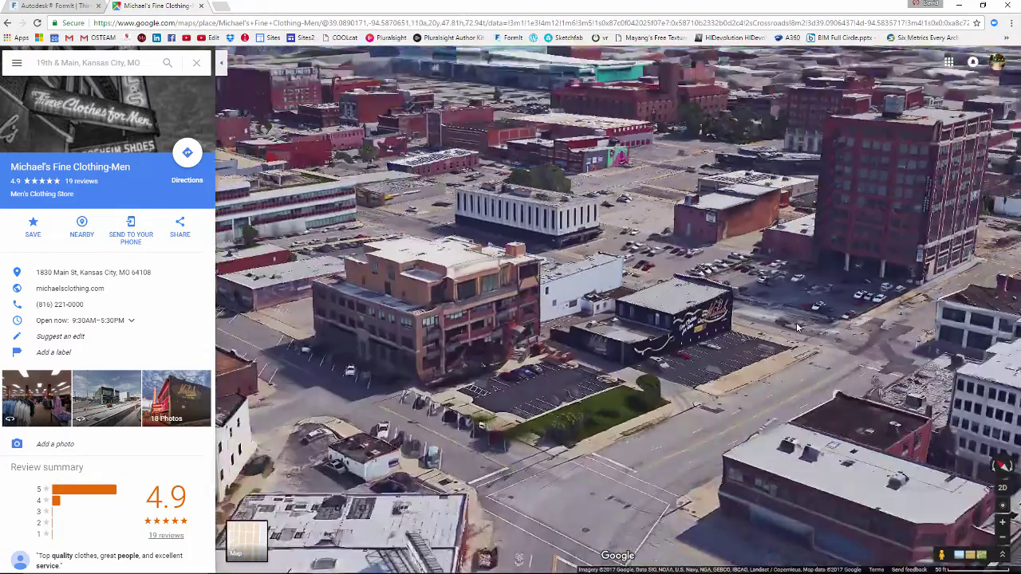
scroll(797, 327, down, 2)
ctrl+drag(763, 350, 568, 398)
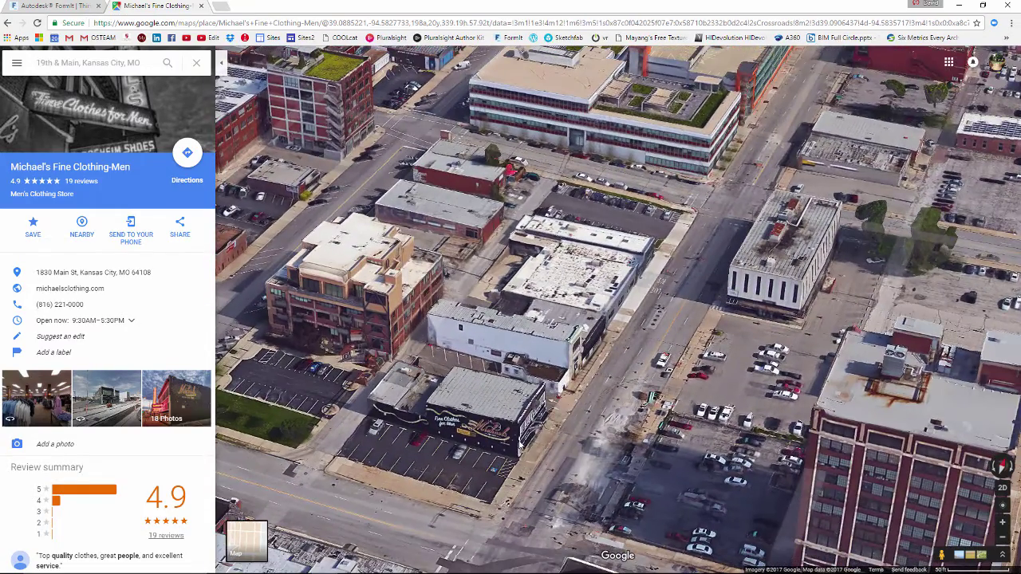
ctrl+drag(569, 478, 526, 446)
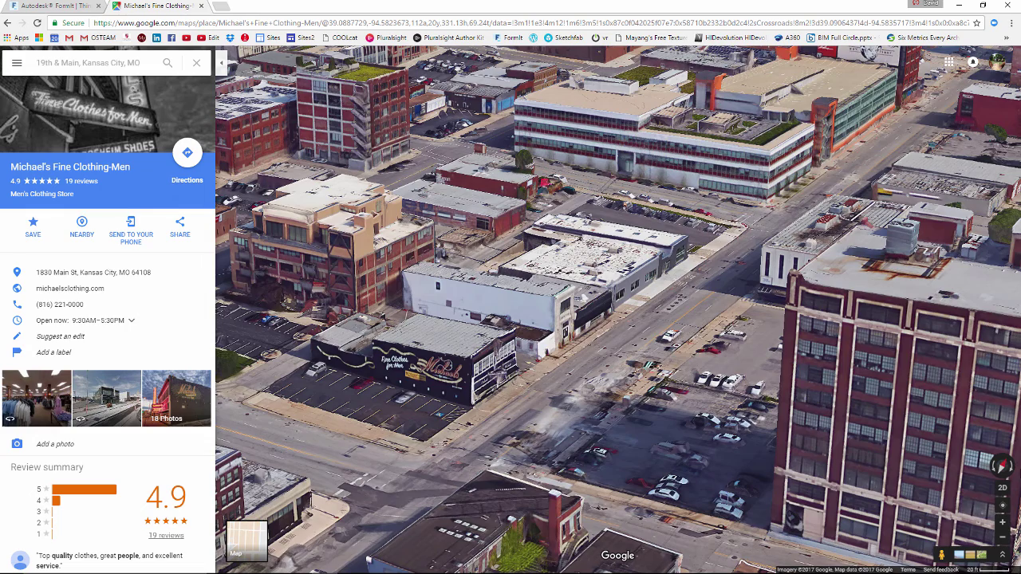
- Return the map to the 2D view and enter Street View on Main St in front of Michael's
click(1002, 489)
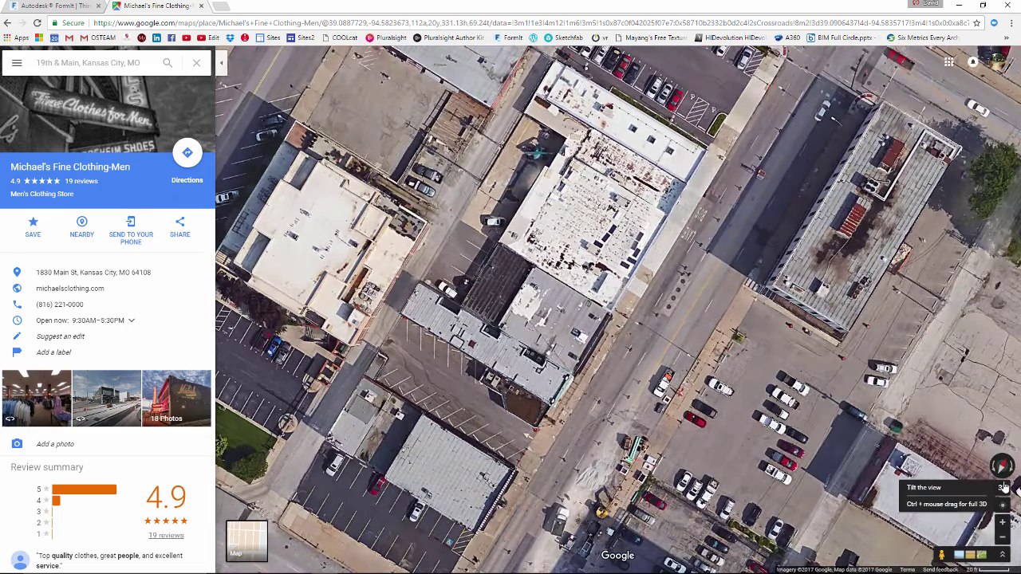
drag(940, 556, 587, 518)
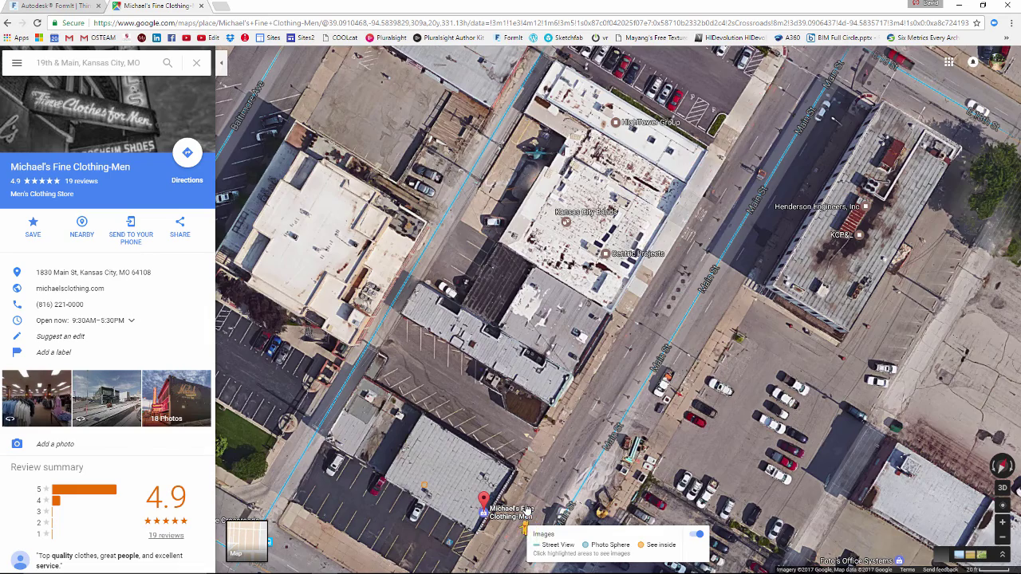
drag(528, 511, 527, 512)
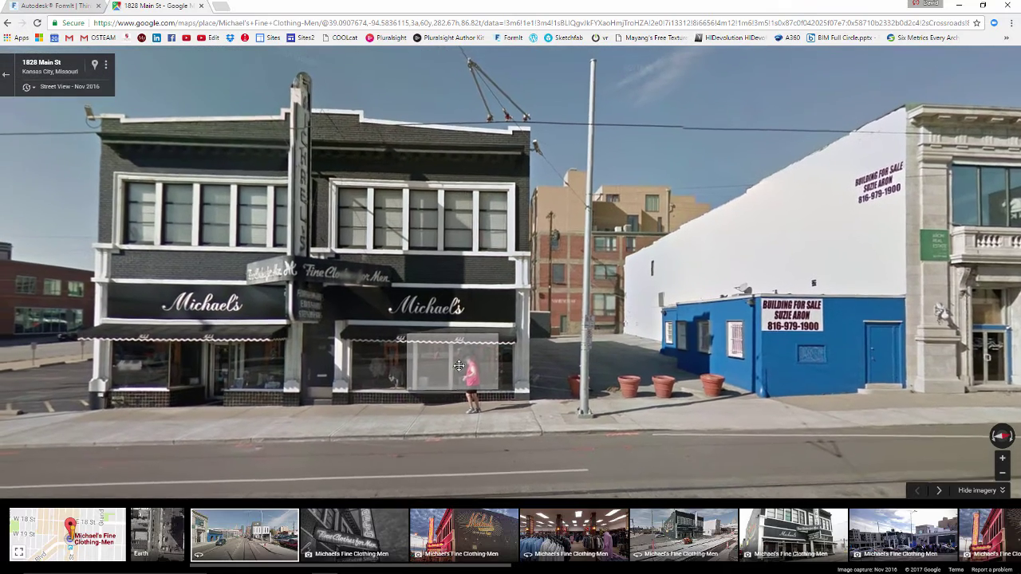
- Move along the street to 1832 Main St and frame the whole Michael's storefront facade straight on
drag(459, 365, 741, 365)
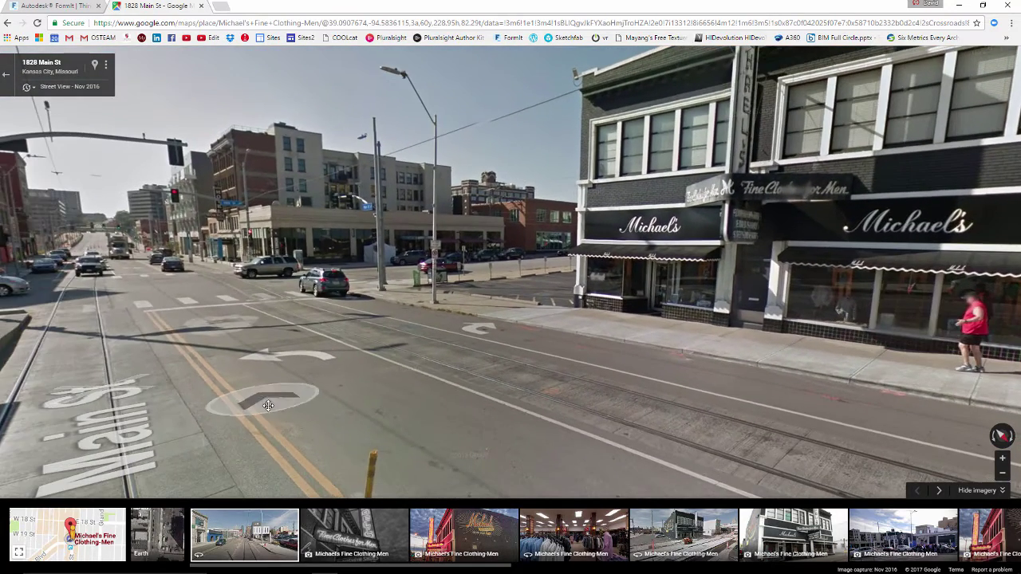
click(260, 411)
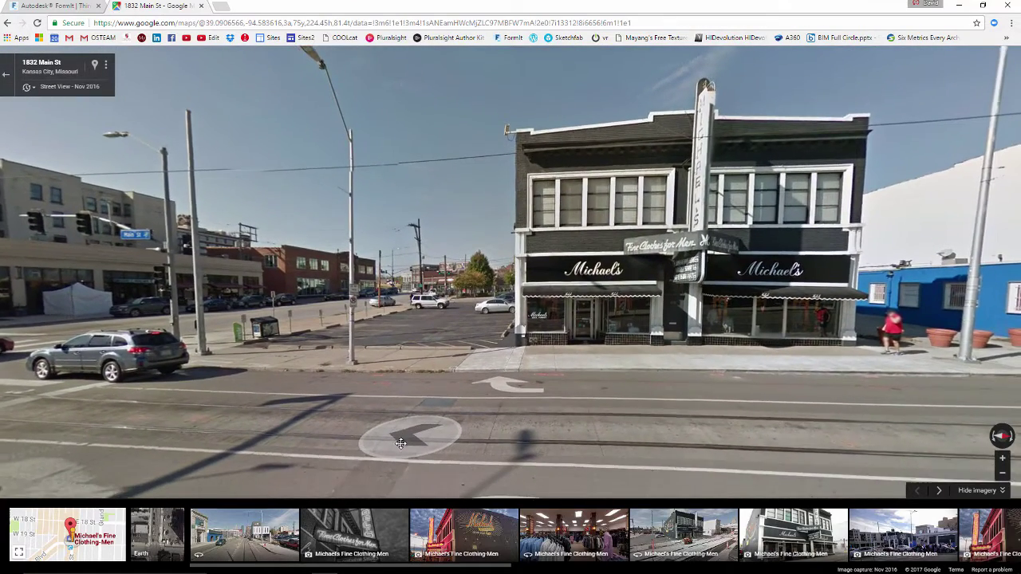
mouse_move(400, 444)
mouse_down()
mouse_move(387, 425)
mouse_move(386, 443)
mouse_up()
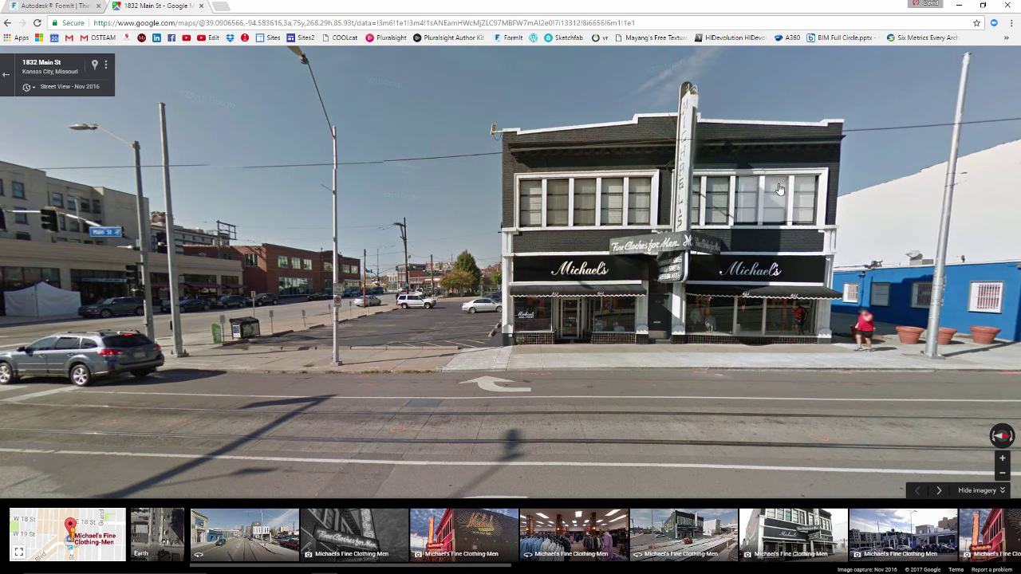
drag(640, 196, 639, 191)
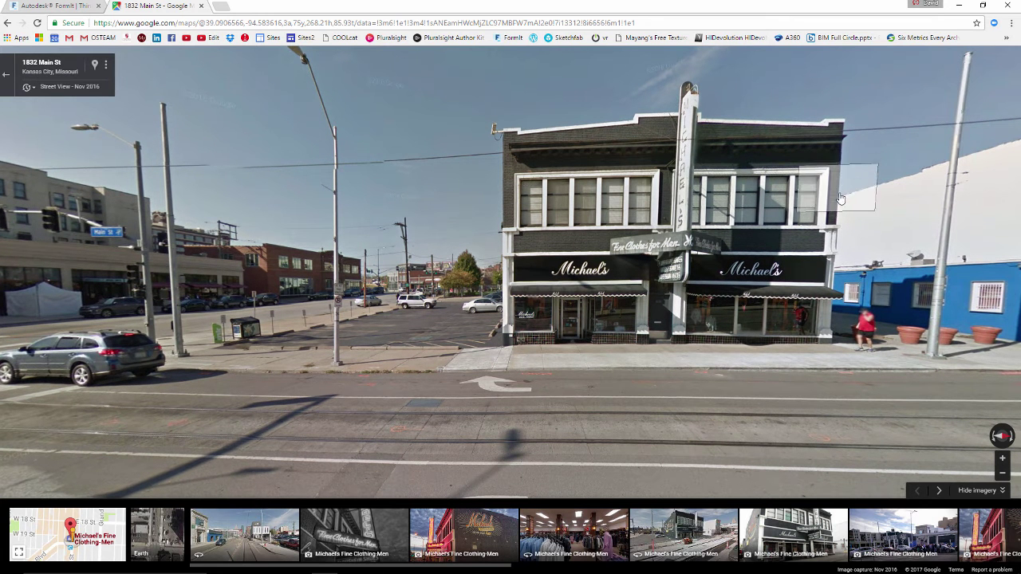
drag(821, 201, 830, 240)
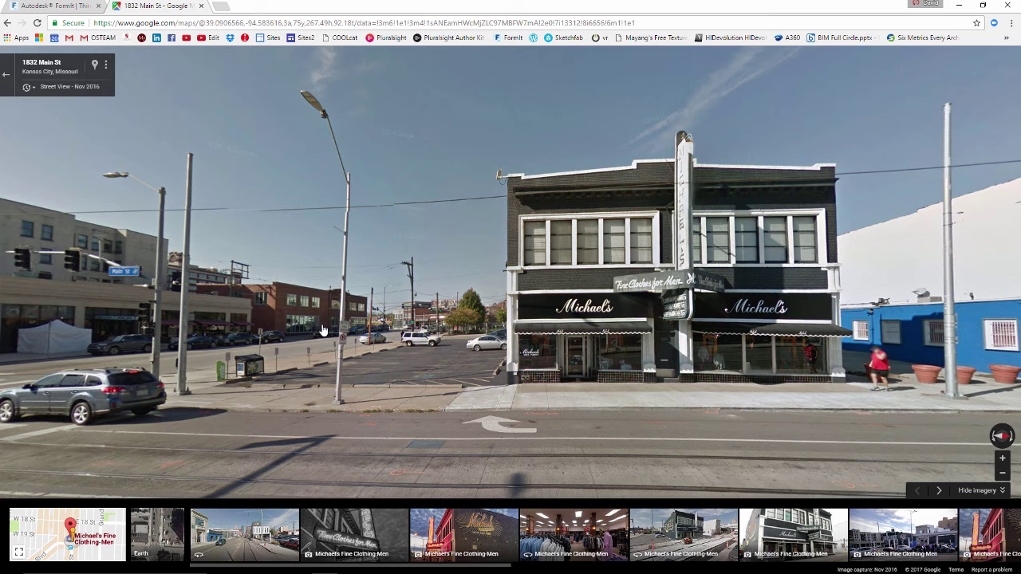
- Switch to Photoshop, create a 3200 x 1520 pixel document with the Clipboard preset and paste the Street View screenshot into it
key(alt+Tab)
key(alt+Tab)
key(alt+Tab)
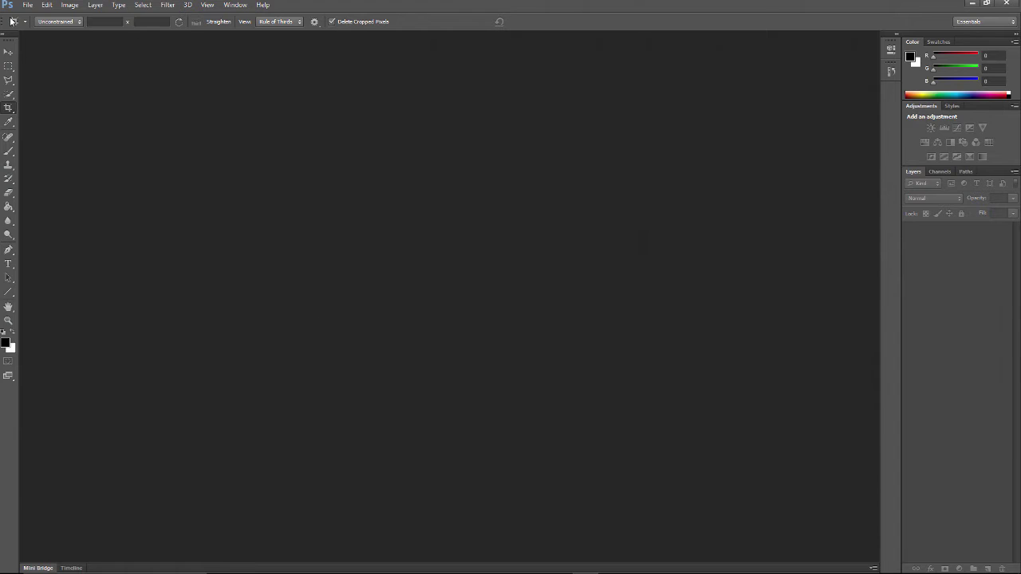
click(27, 4)
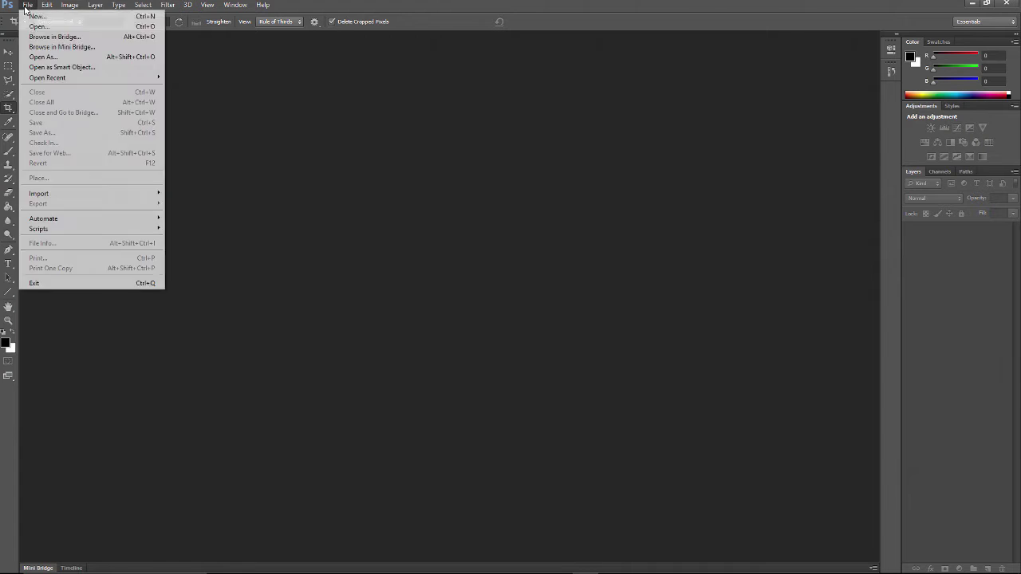
click(32, 20)
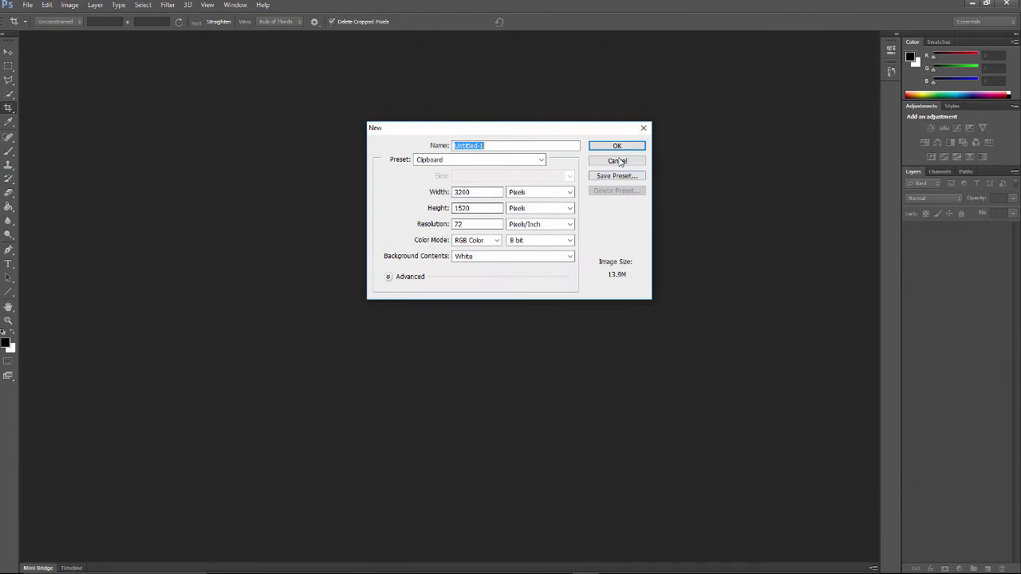
click(617, 146)
click(49, 5)
click(60, 96)
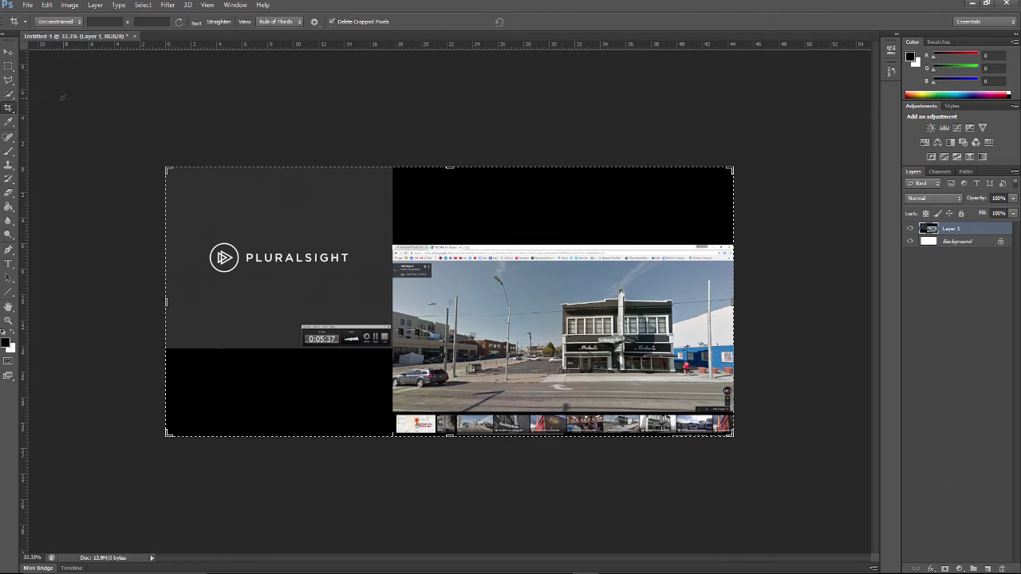
- Crop the pasted screenshot roughly to the Michael's building facade on all four sides
drag(167, 302, 360, 302)
drag(451, 169, 450, 226)
drag(538, 301, 509, 290)
drag(450, 378, 454, 348)
key(Return)
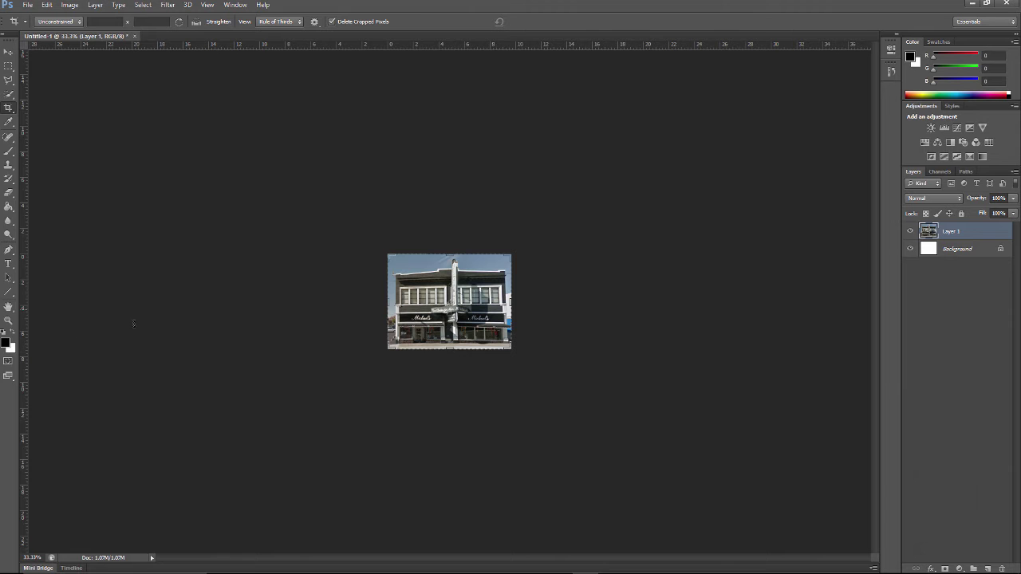
- Start a tighter crop with its two side edges at the outer walls of the facade
click(7, 320)
click(448, 309)
click(448, 310)
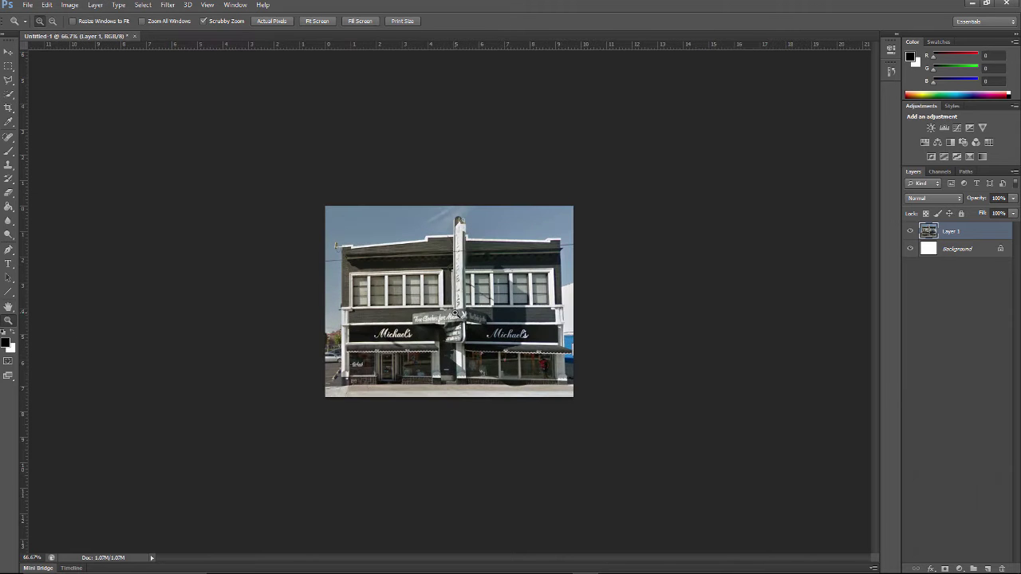
click(448, 310)
click(456, 313)
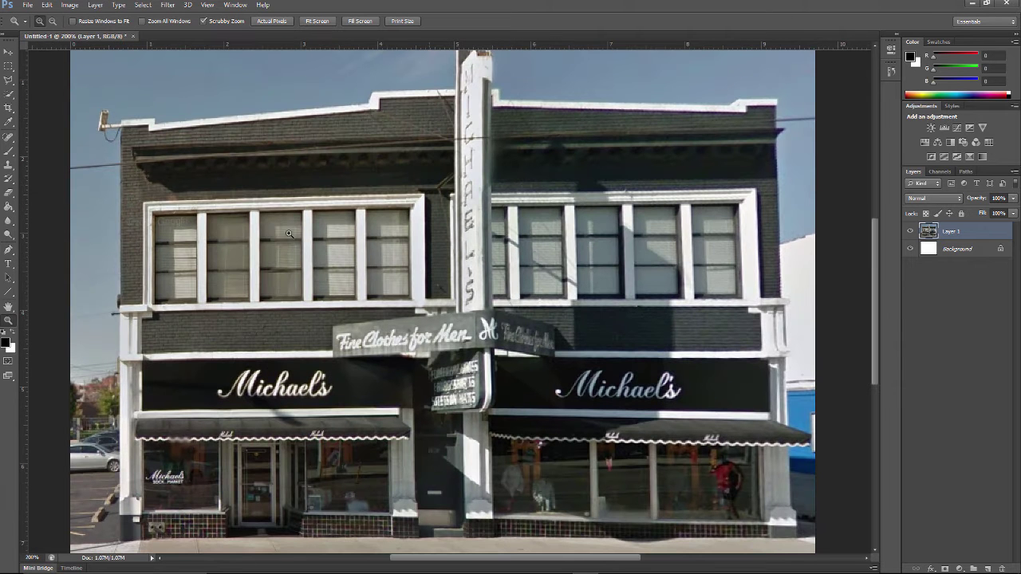
click(9, 108)
drag(72, 289, 95, 291)
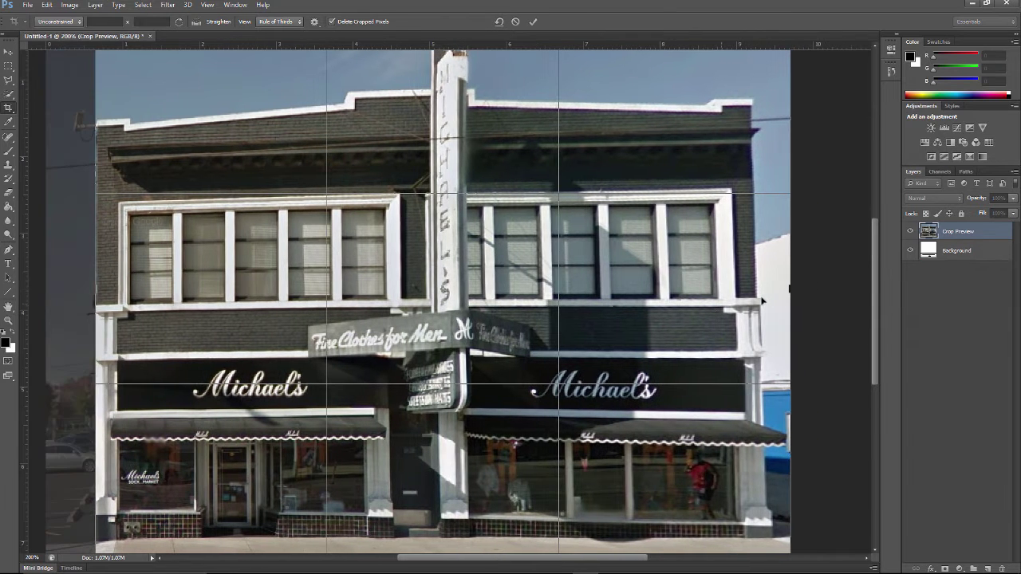
drag(789, 288, 774, 290)
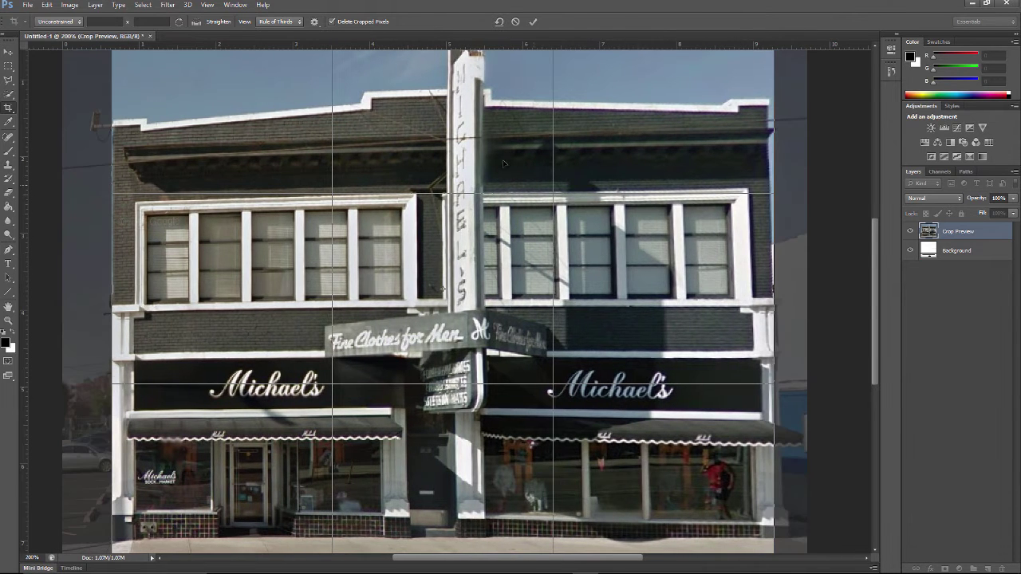
- Trim the crop to the facade's base and just above the roof parapet, and apply it
scroll(495, 294, down, 3)
drag(439, 525, 444, 500)
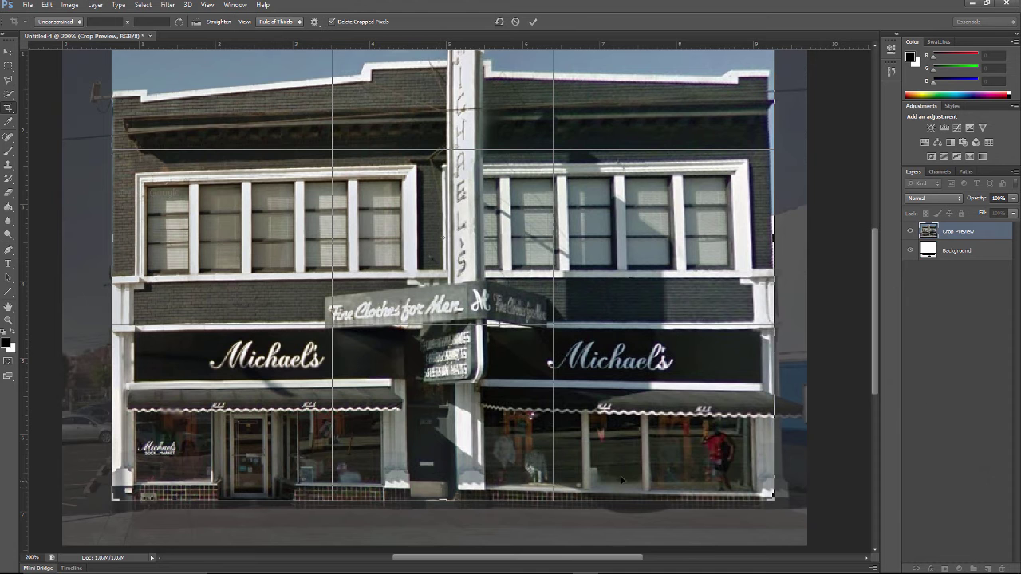
scroll(521, 210, up, 5)
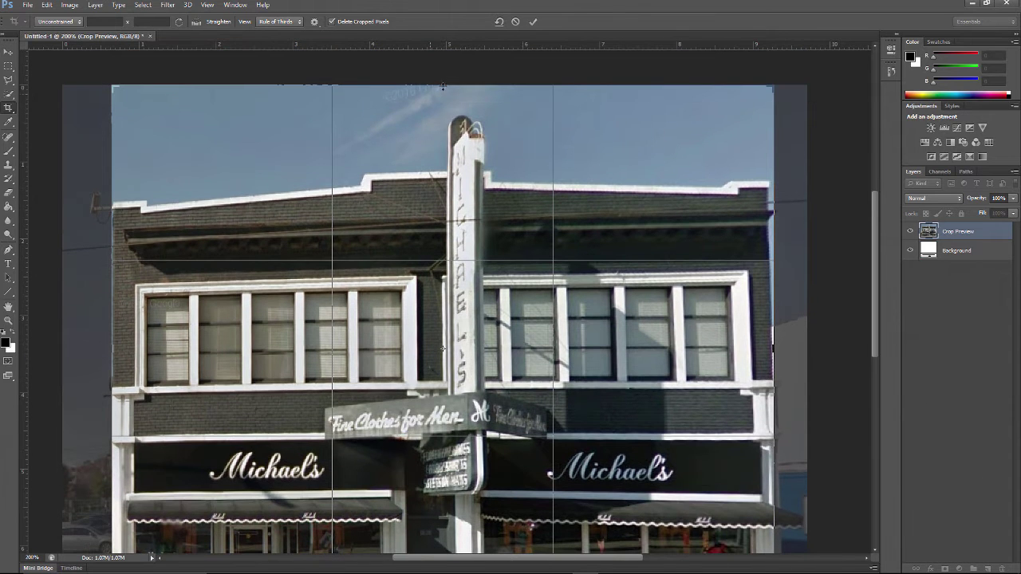
drag(443, 85, 439, 128)
key(Return)
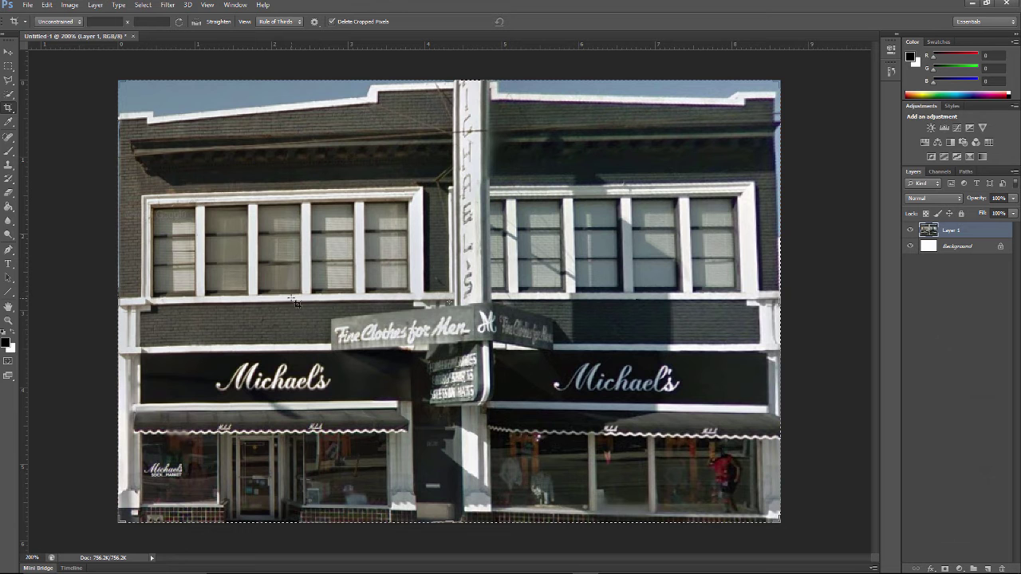
- Save the cropped facade as a JPEG named Mikes Clothing in the 225_17 folder, at maximum quality 12
click(27, 5)
click(50, 133)
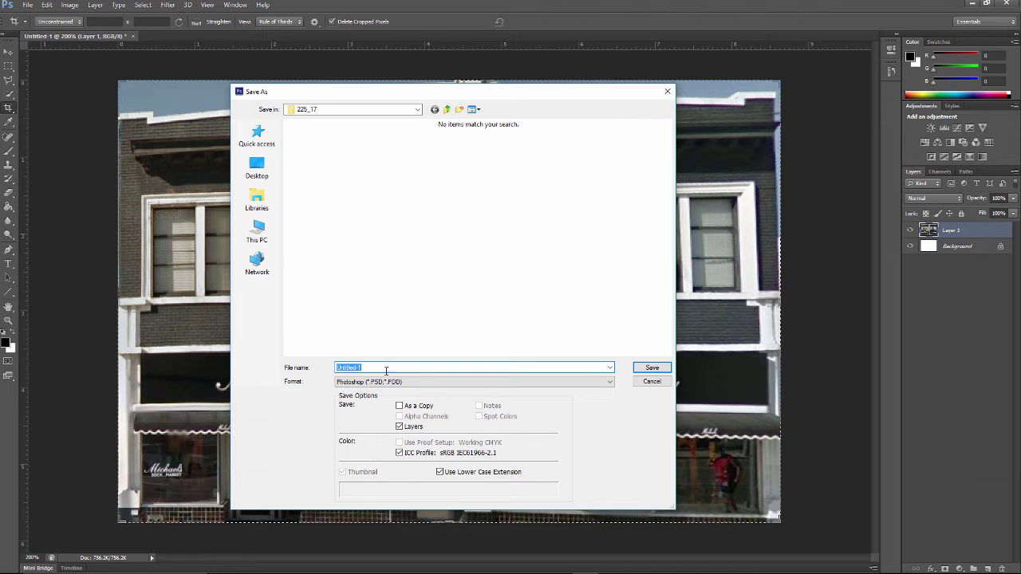
click(390, 382)
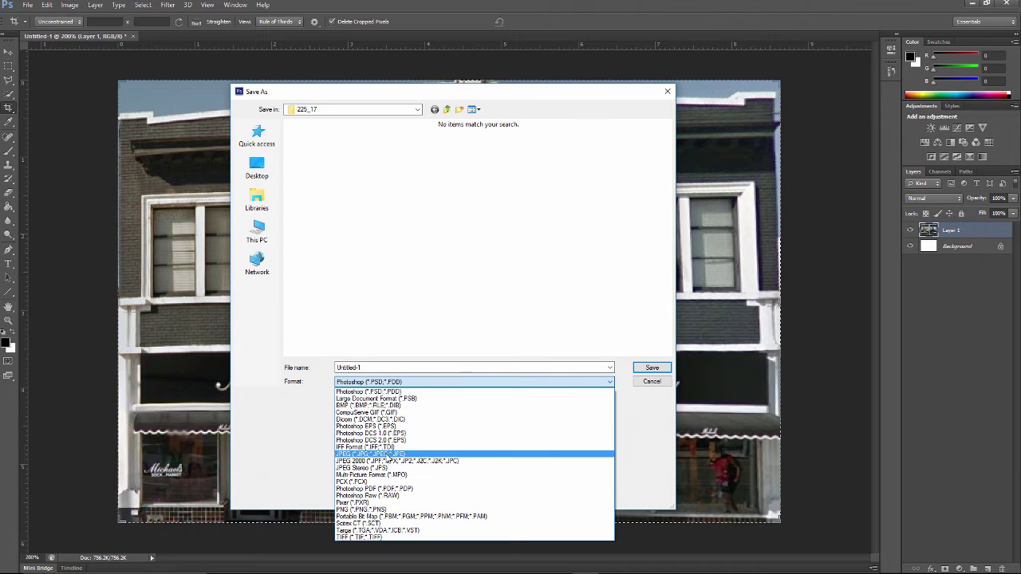
click(387, 454)
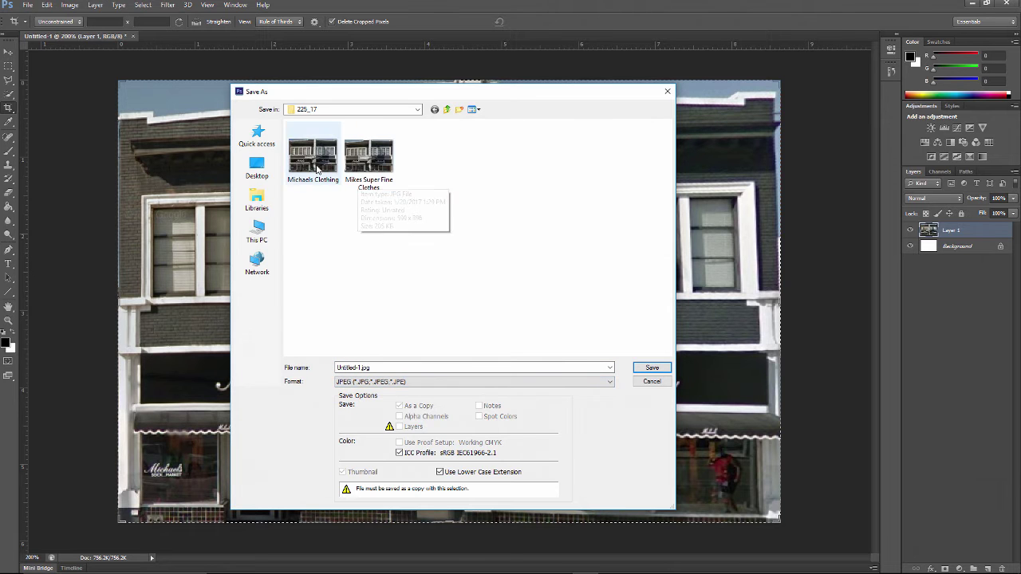
text(ikes Clothing)
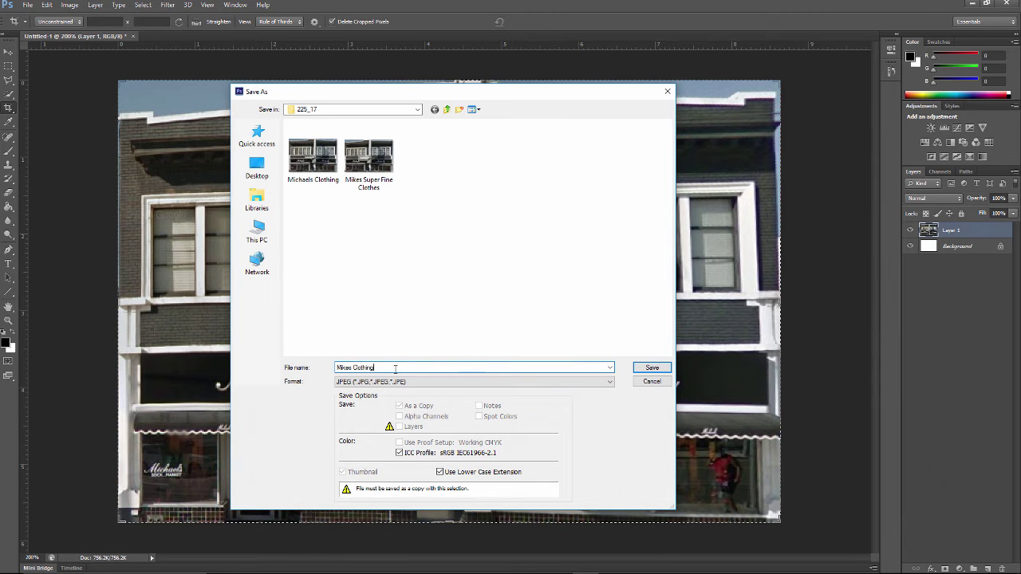
key(Return)
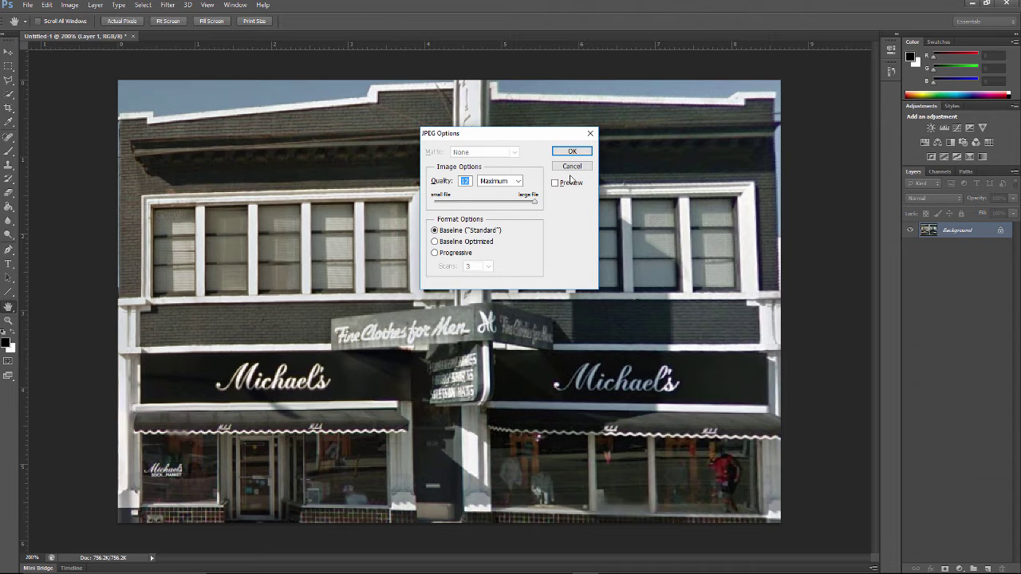
click(572, 151)
- Switch to FormIt and start a new material named Mikes Elevation
key(alt+Tab)
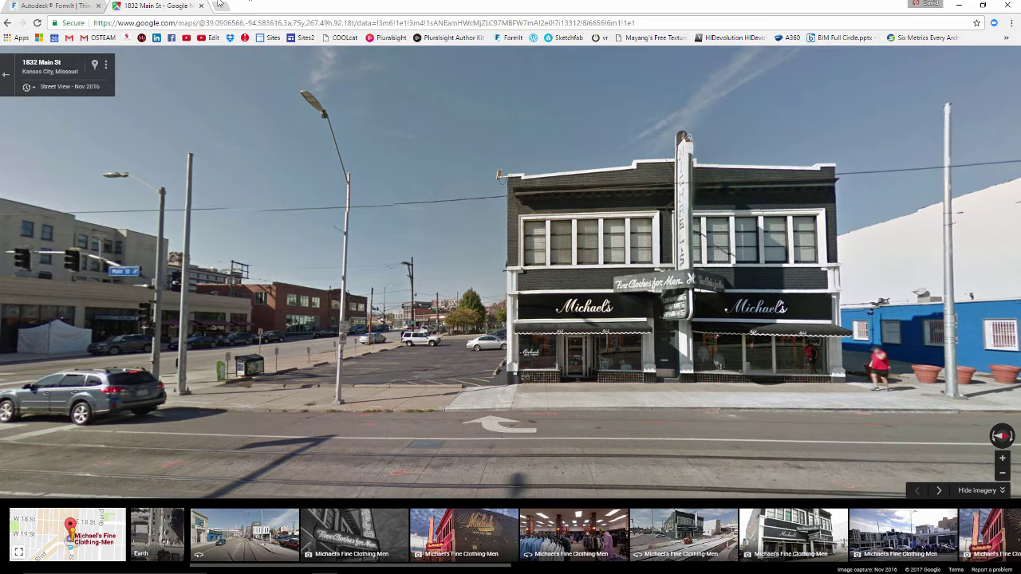
click(56, 5)
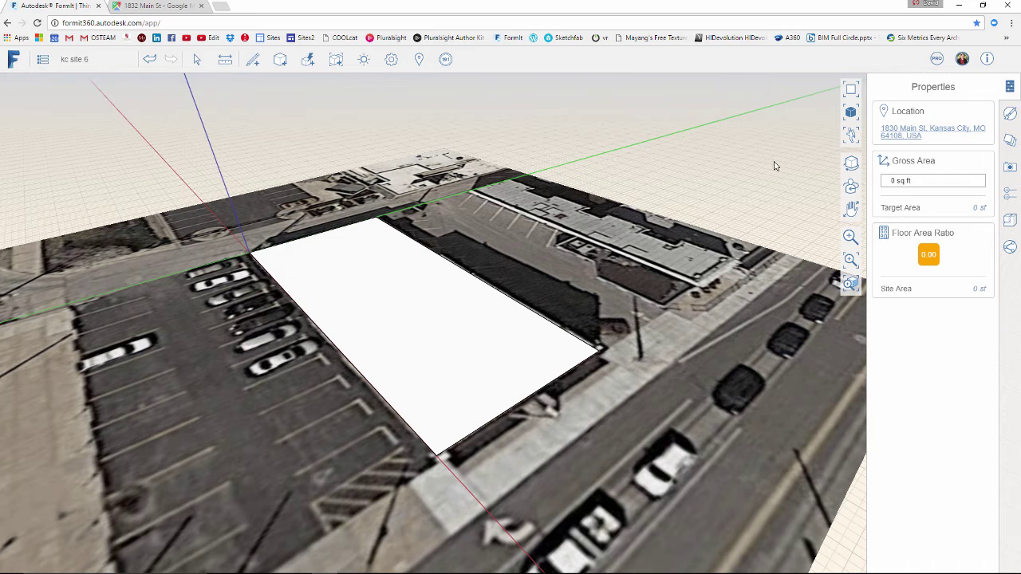
click(1009, 115)
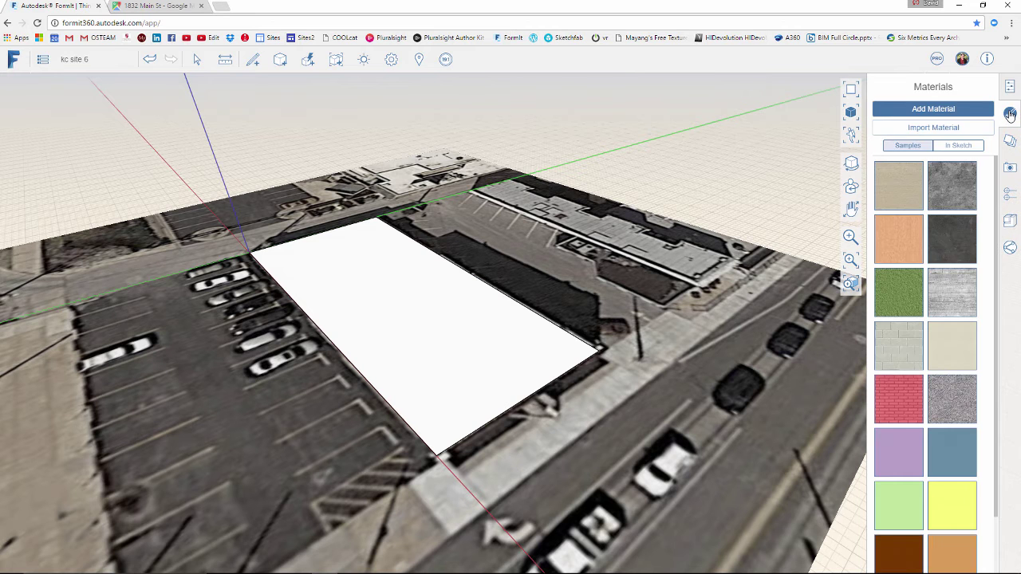
click(948, 110)
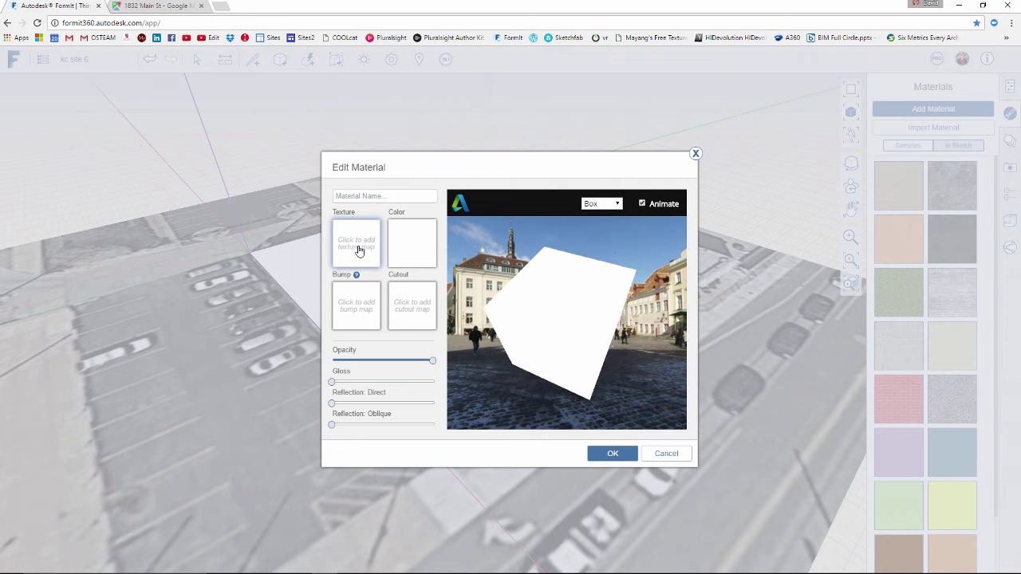
click(377, 197)
text(Mikes Elevation)
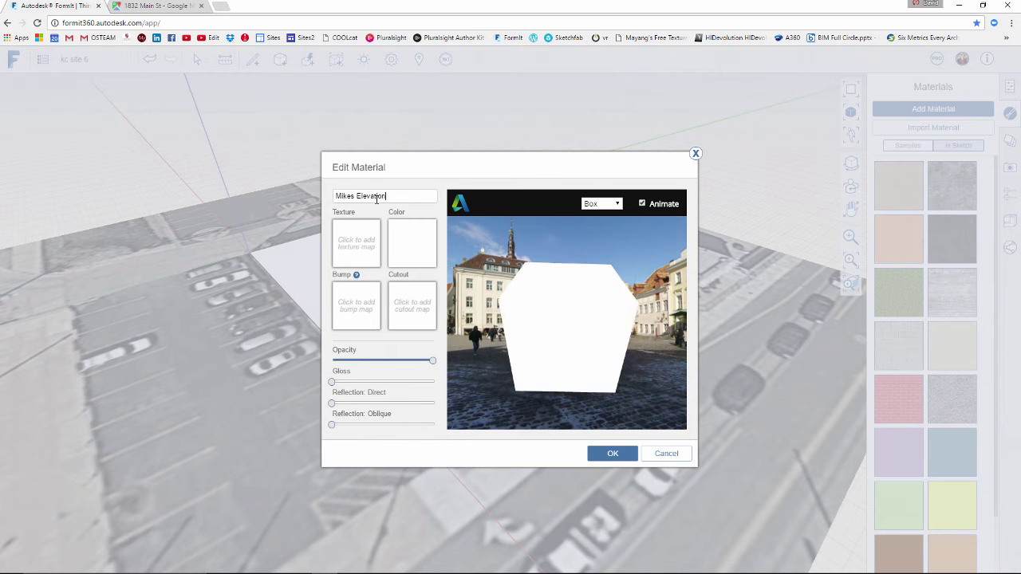
- Switch to Google Maps and look up the Michael's Fine Clothing-Men building's street address and its orientation on the map
click(160, 6)
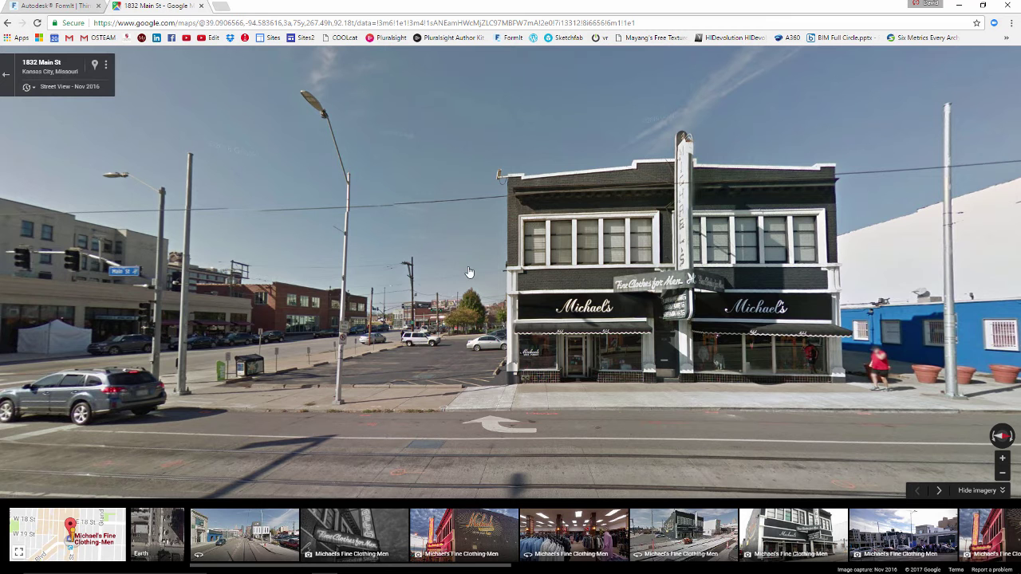
click(114, 522)
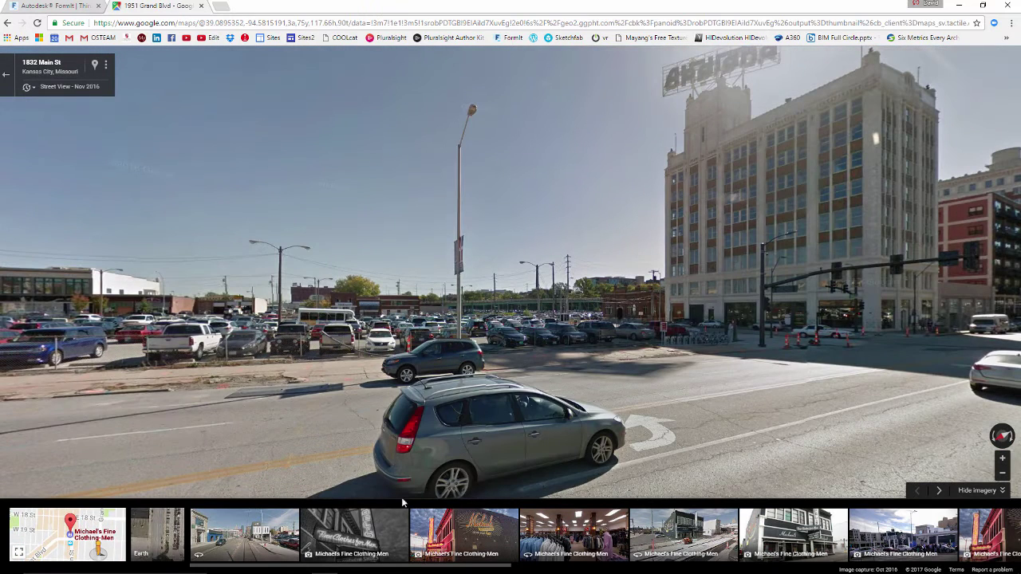
click(28, 549)
click(19, 550)
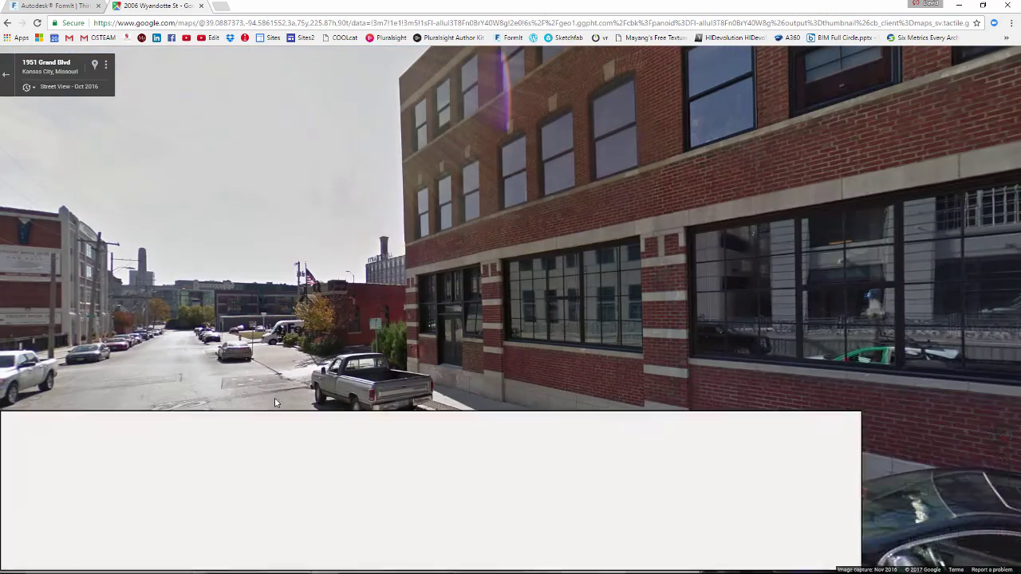
click(391, 369)
scroll(539, 459, up, 2)
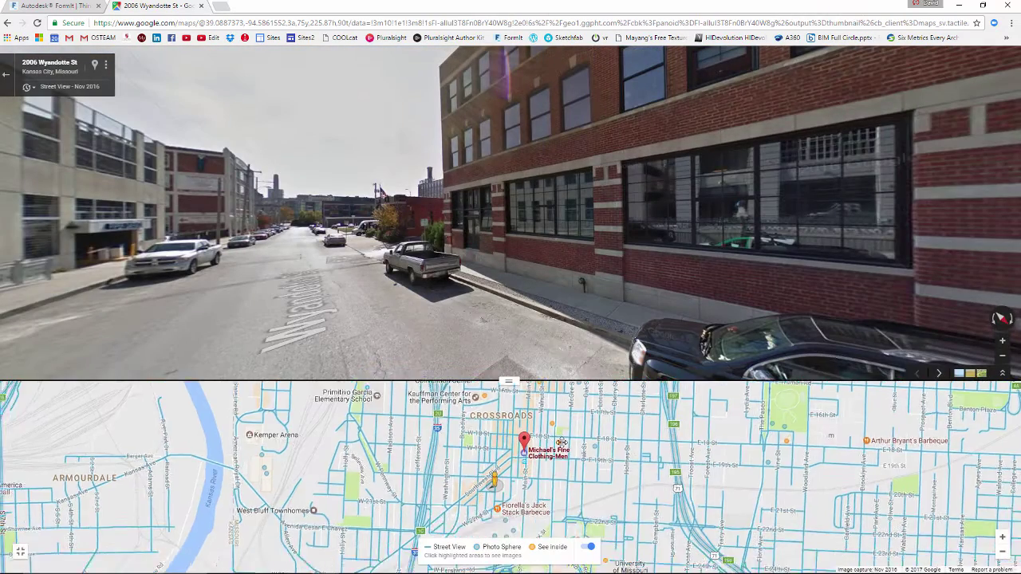
drag(565, 447, 549, 485)
scroll(547, 470, up, 2)
scroll(545, 446, down, 1)
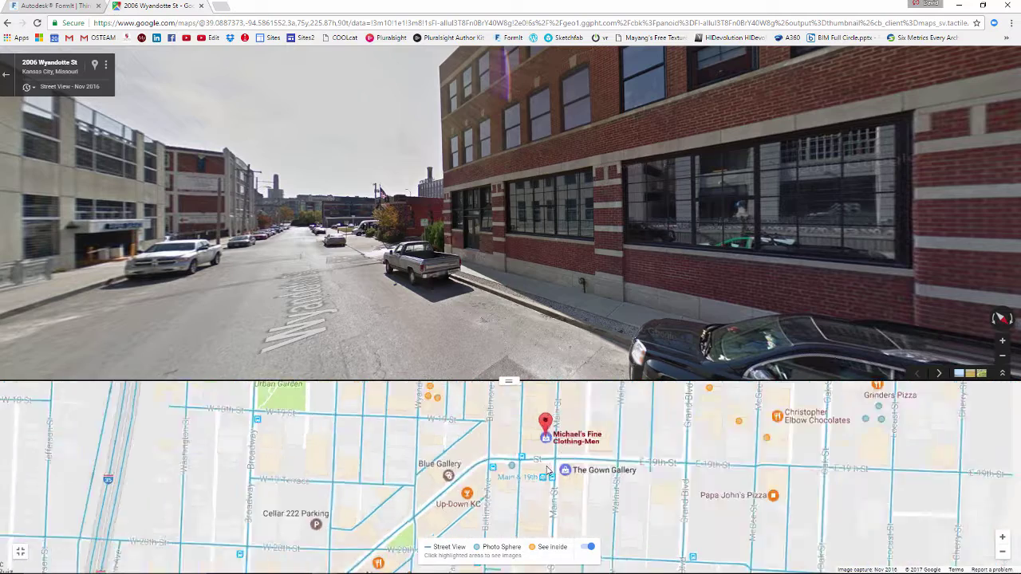
click(540, 445)
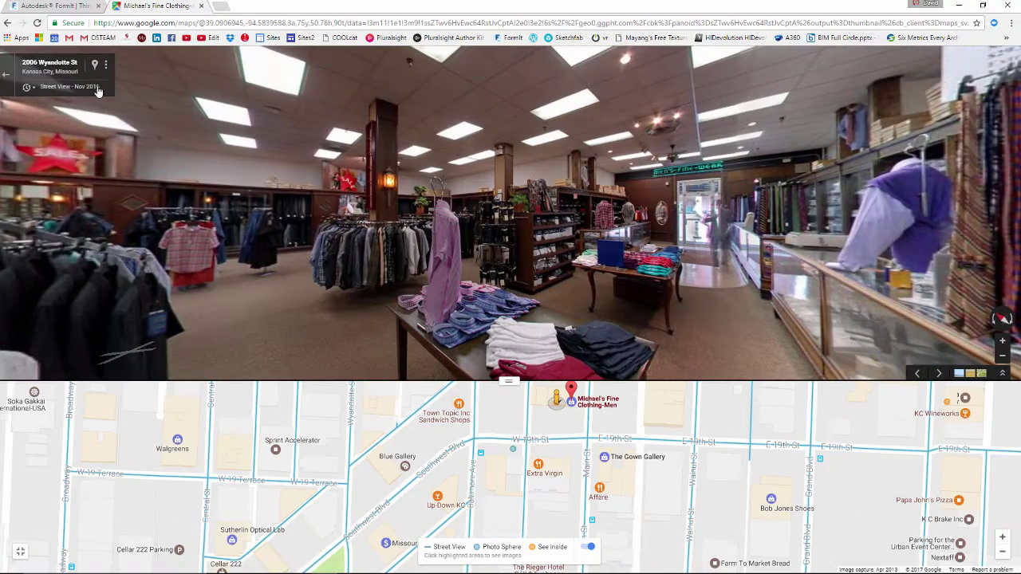
click(5, 78)
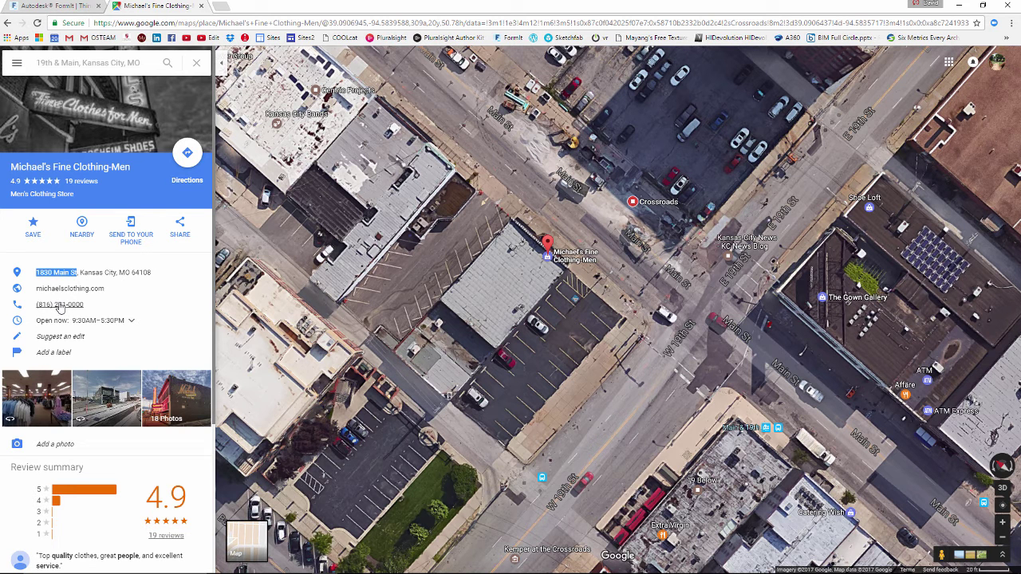
- Switch to Photoshop and save the facade as a JPEG named 1830 Main East Elevation in the 225_17 folder, at maximum quality 12
key(alt+Tab)
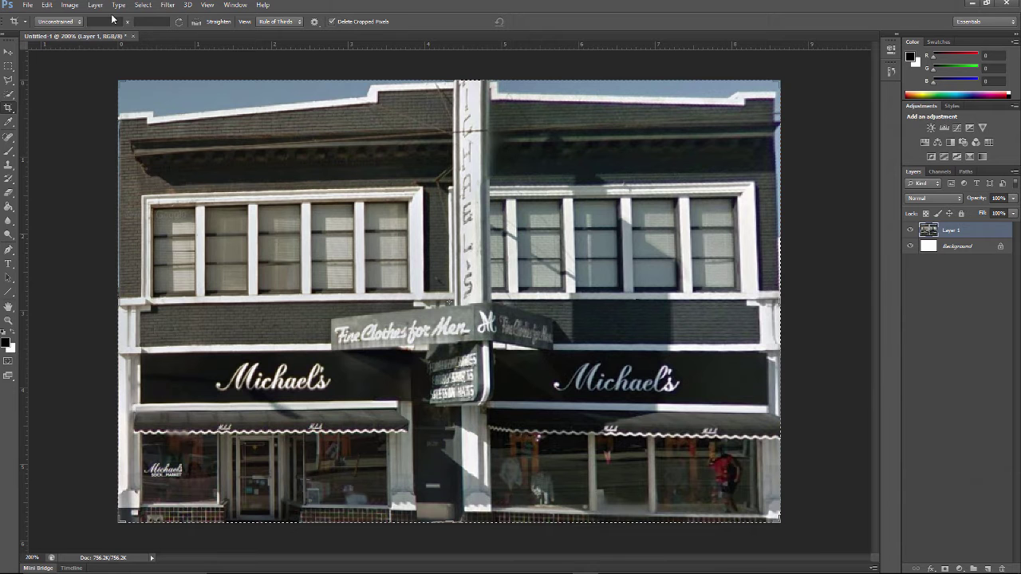
click(27, 5)
click(69, 132)
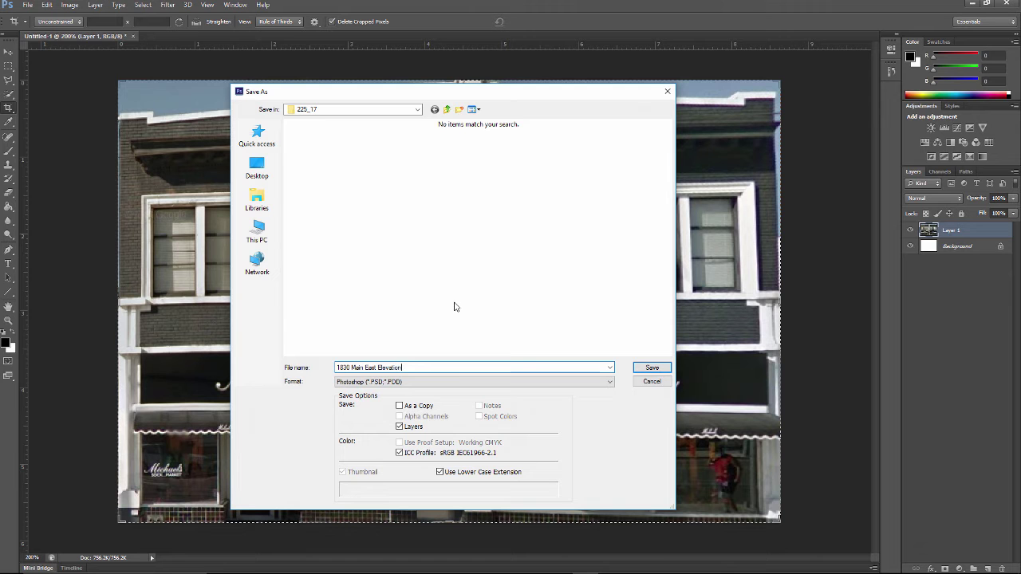
click(411, 382)
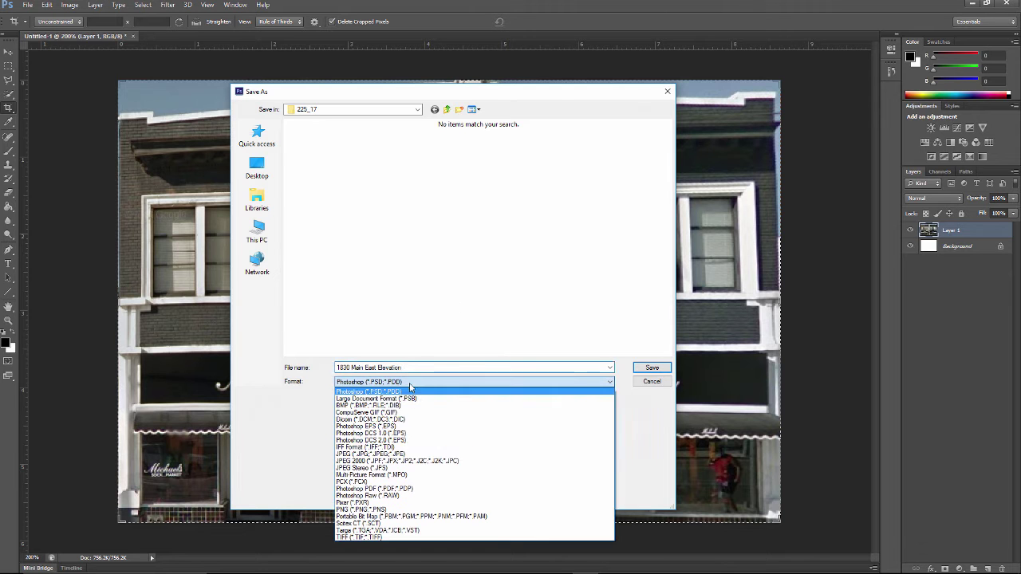
click(398, 454)
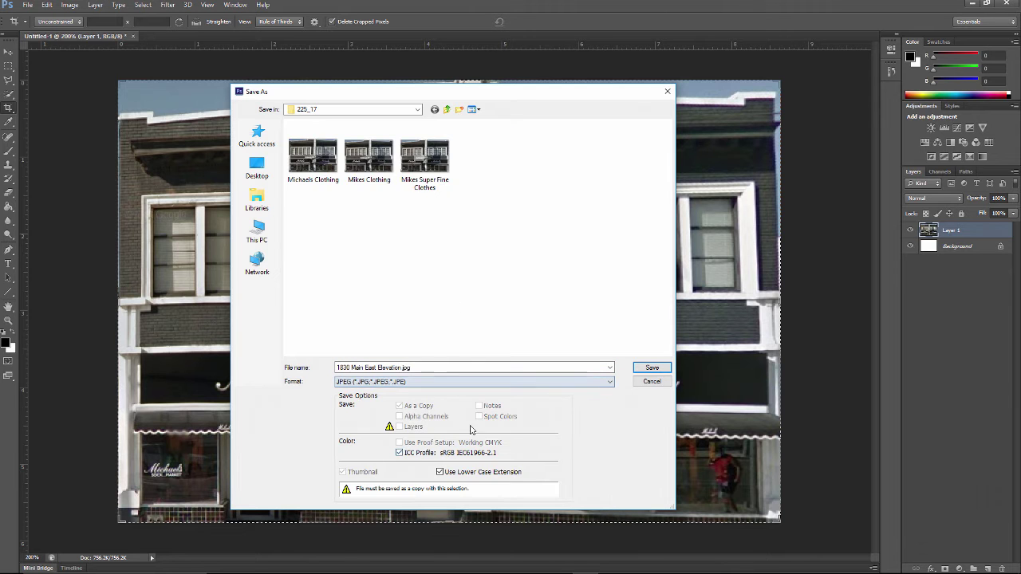
click(651, 368)
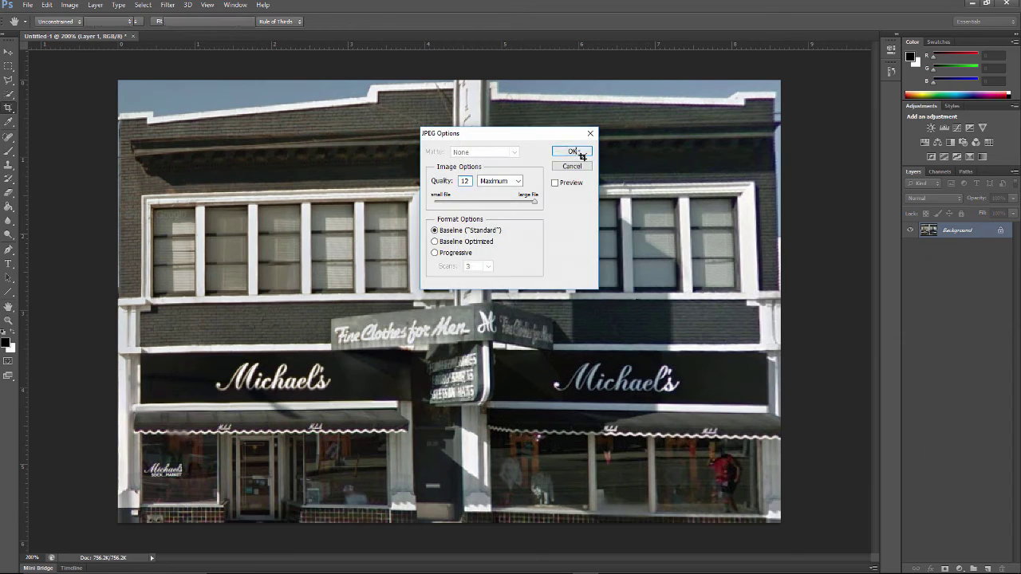
click(572, 151)
key(c)
- Return to FormIt and rename the new material as 1830 East Elevation
key(alt+Tab)
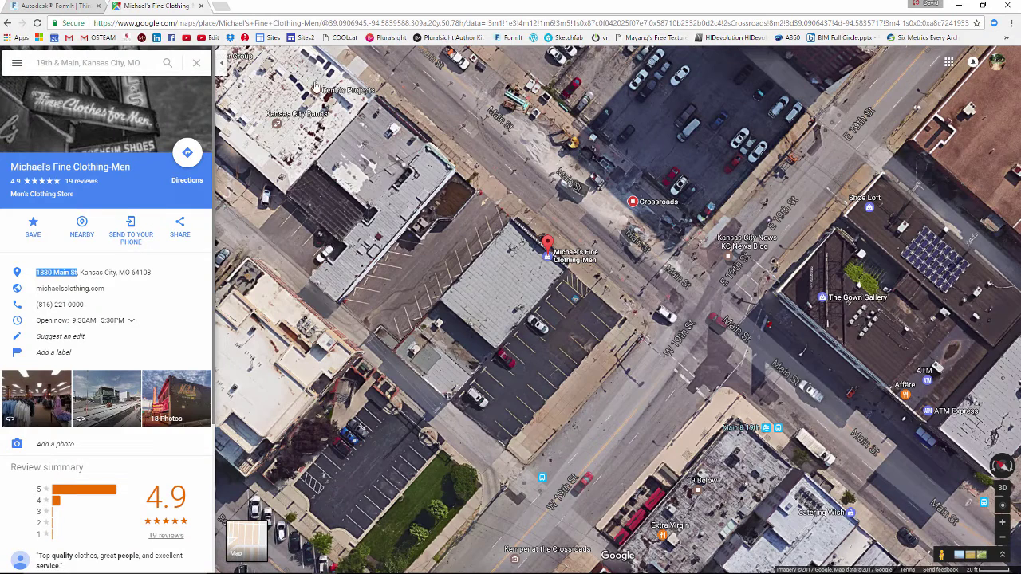
click(61, 11)
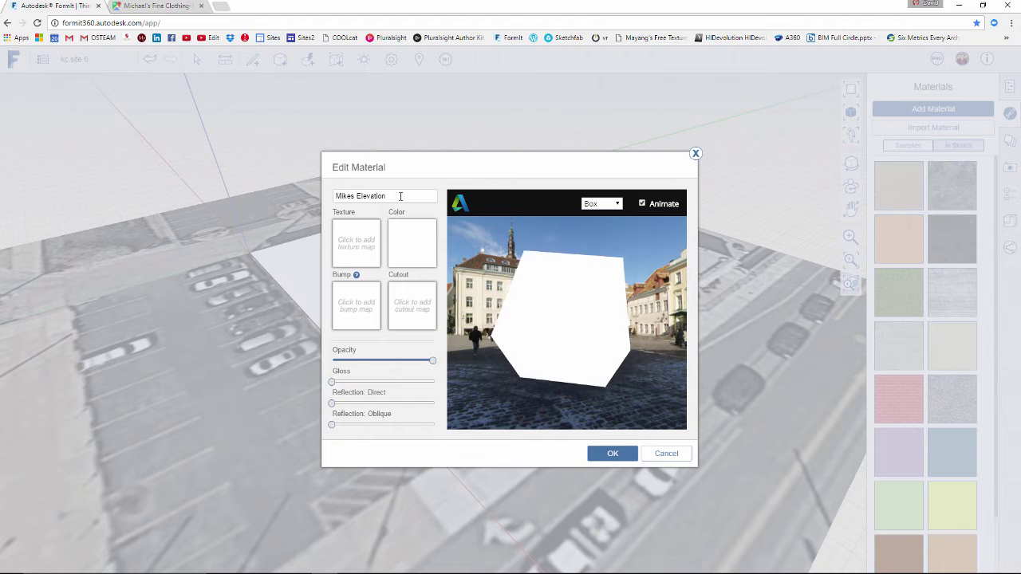
drag(399, 196, 285, 190)
text(1830)
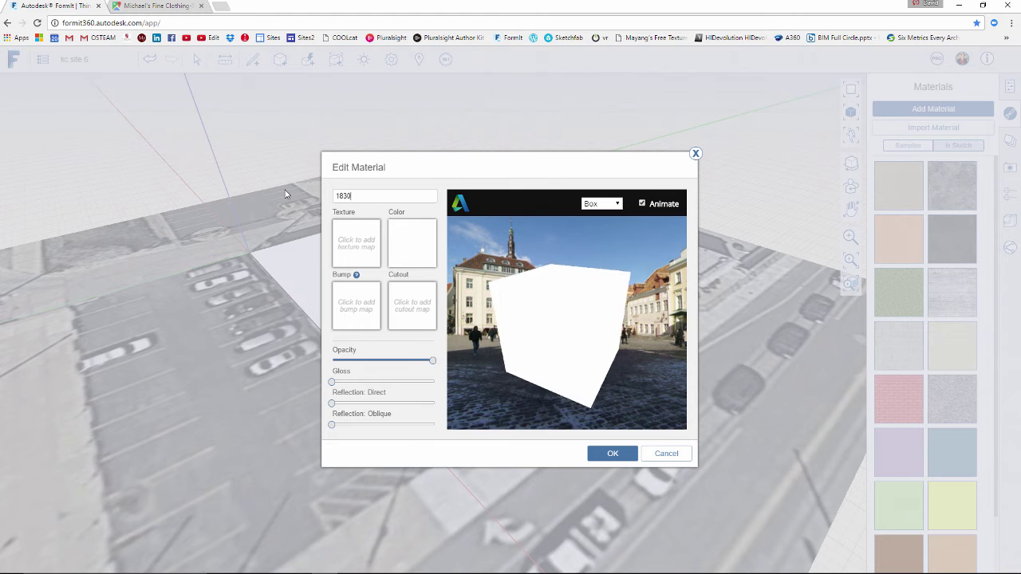
text( East Elevation)
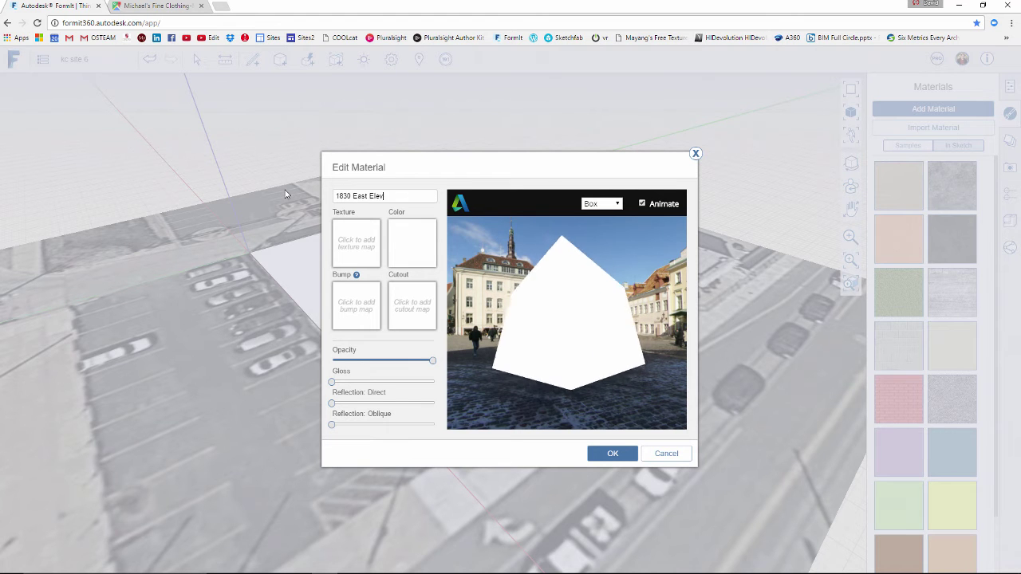
- Load the 1830 Main East Elevation image from My Box > Drury > 225_17 on drive D as the material's texture map
click(356, 245)
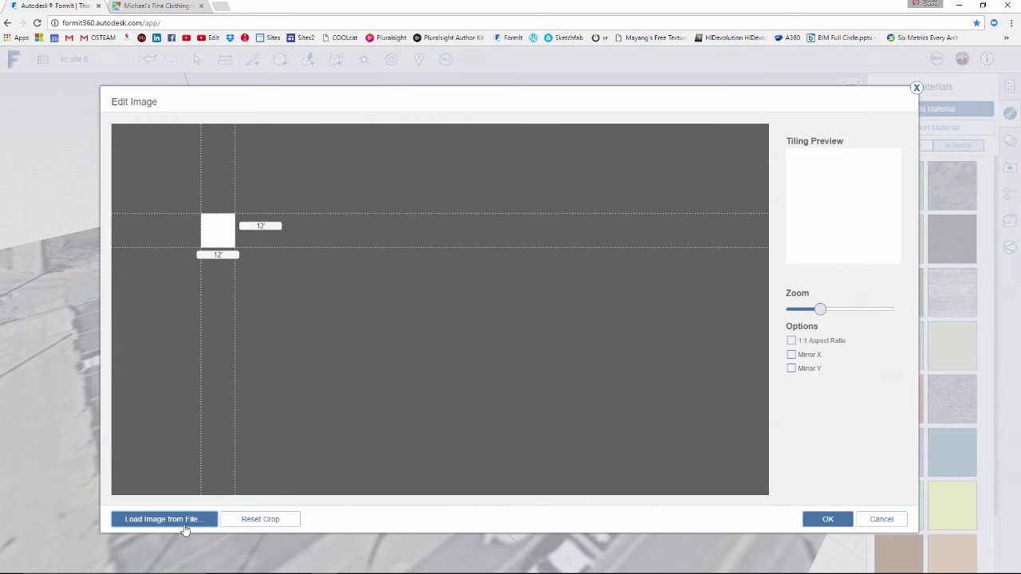
click(157, 519)
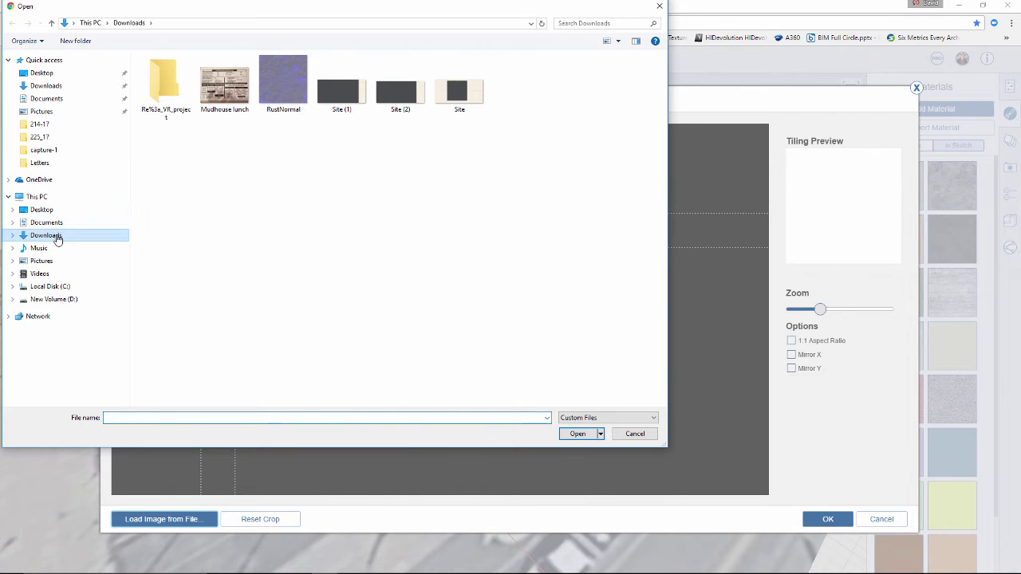
click(61, 301)
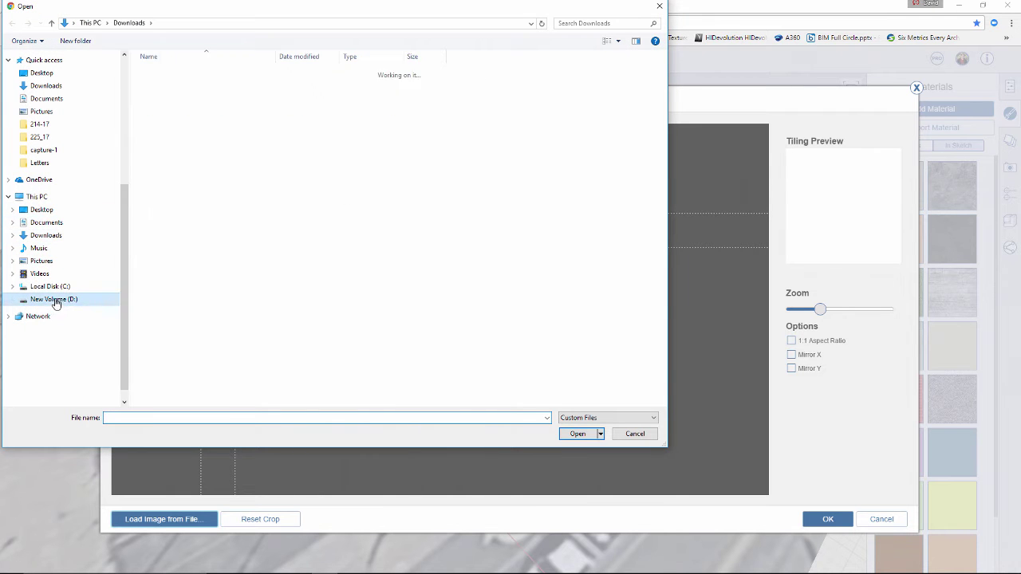
click(46, 273)
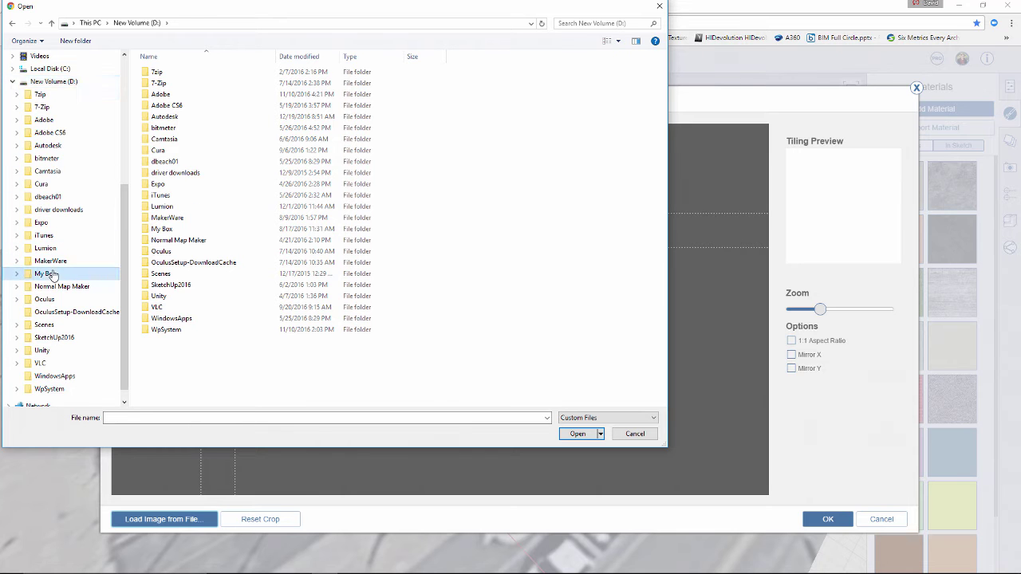
click(46, 133)
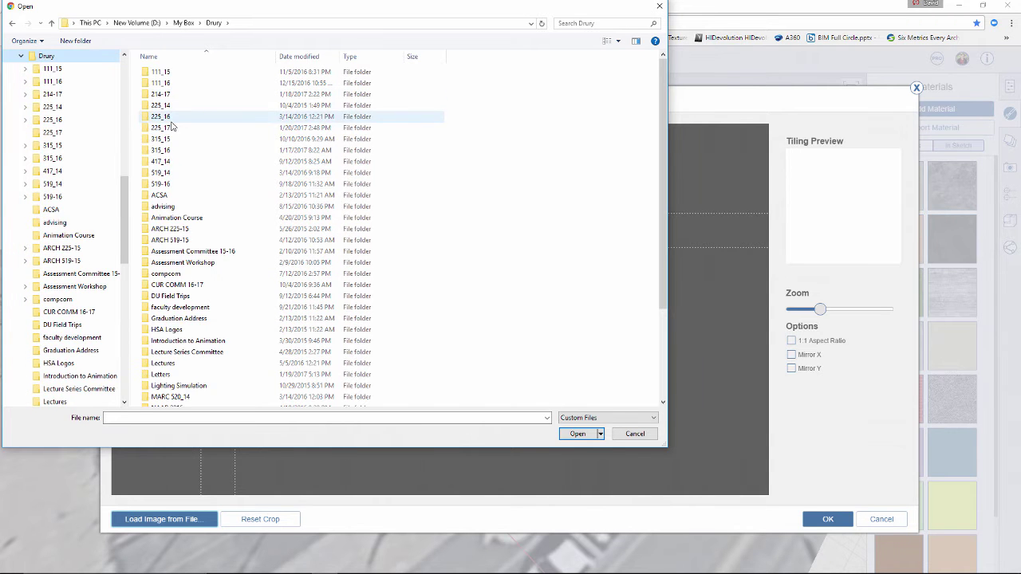
double_click(165, 128)
click(164, 92)
click(566, 433)
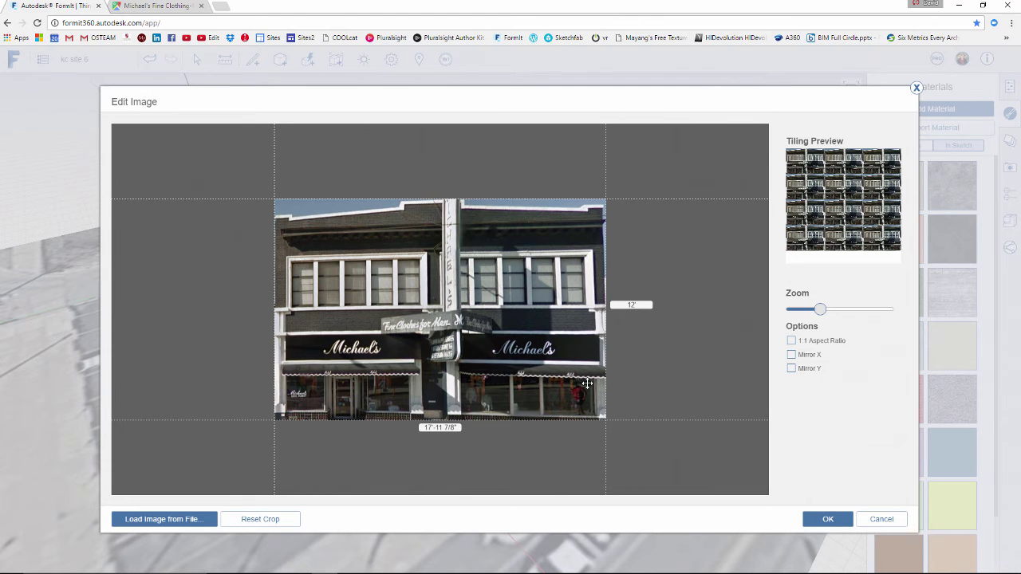
- Set the texture image's width to 50 feet and accept the image settings
click(459, 427)
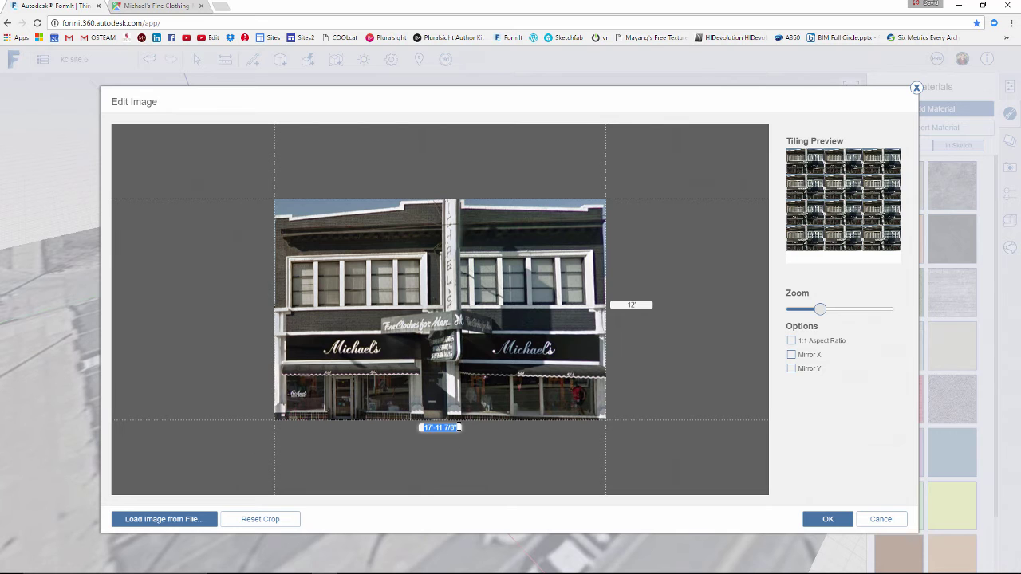
text(50)
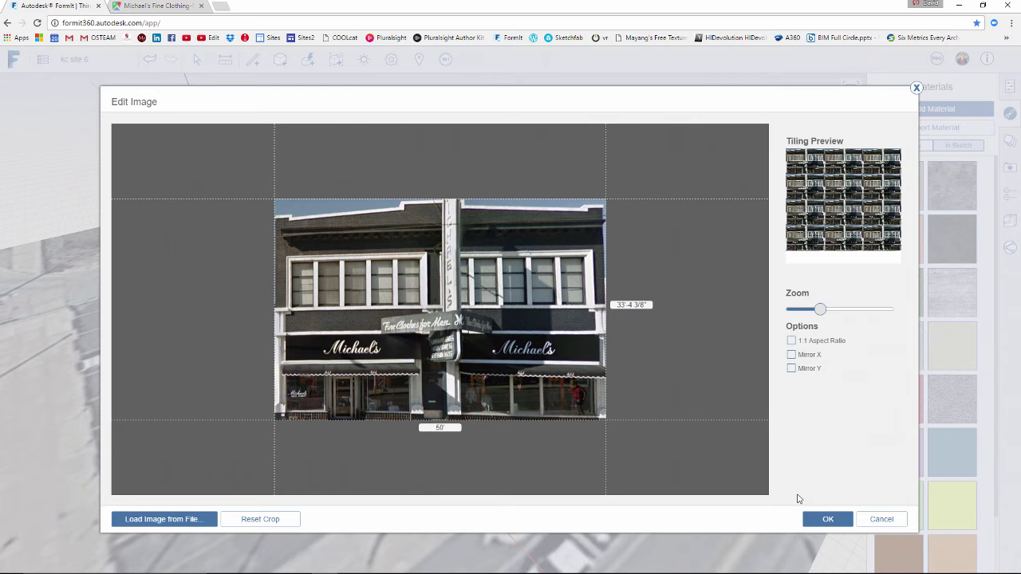
click(827, 519)
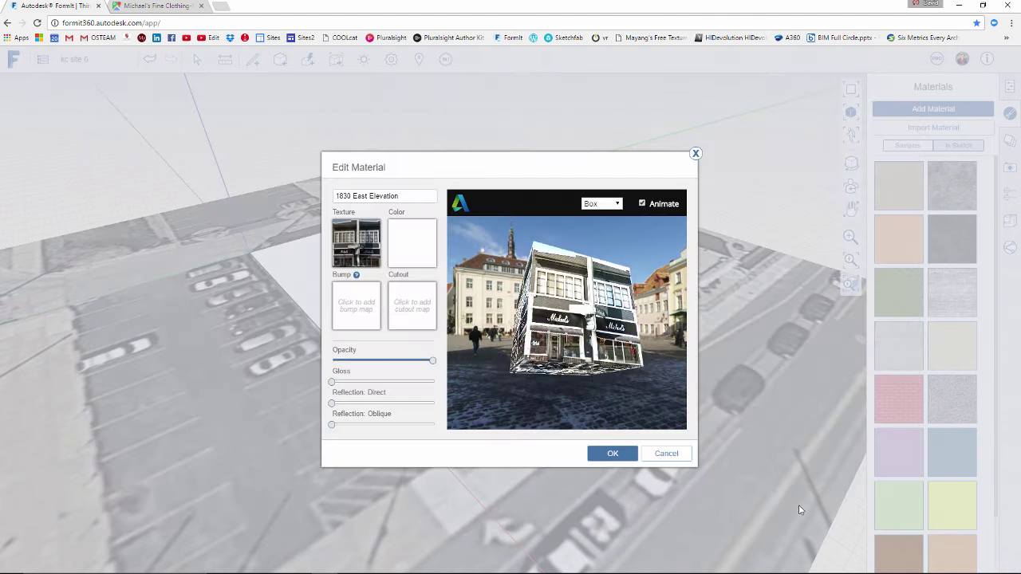
- Accept the edited material and extrude the white building footprint upward to a height of 33' 4"
click(611, 455)
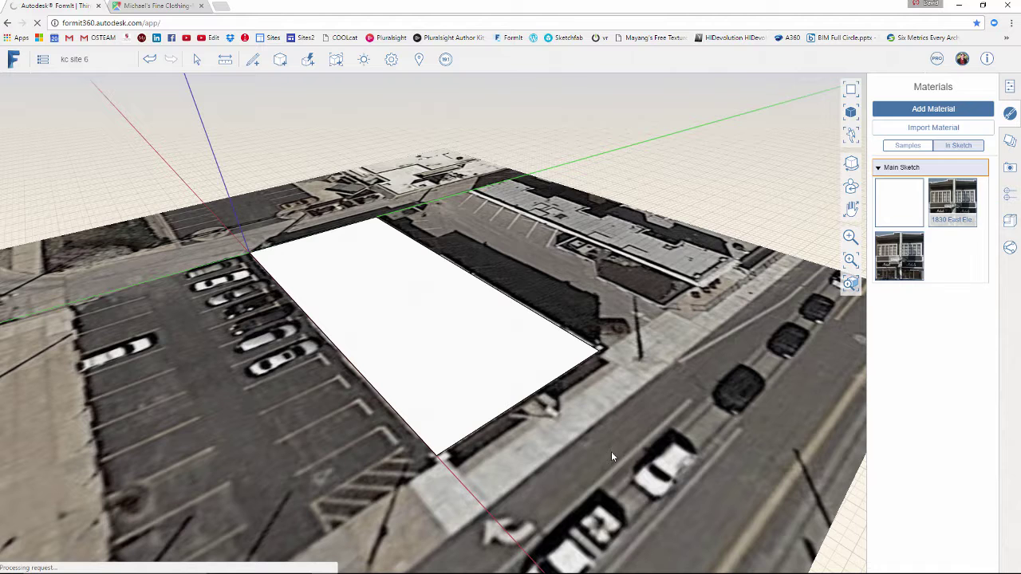
click(420, 317)
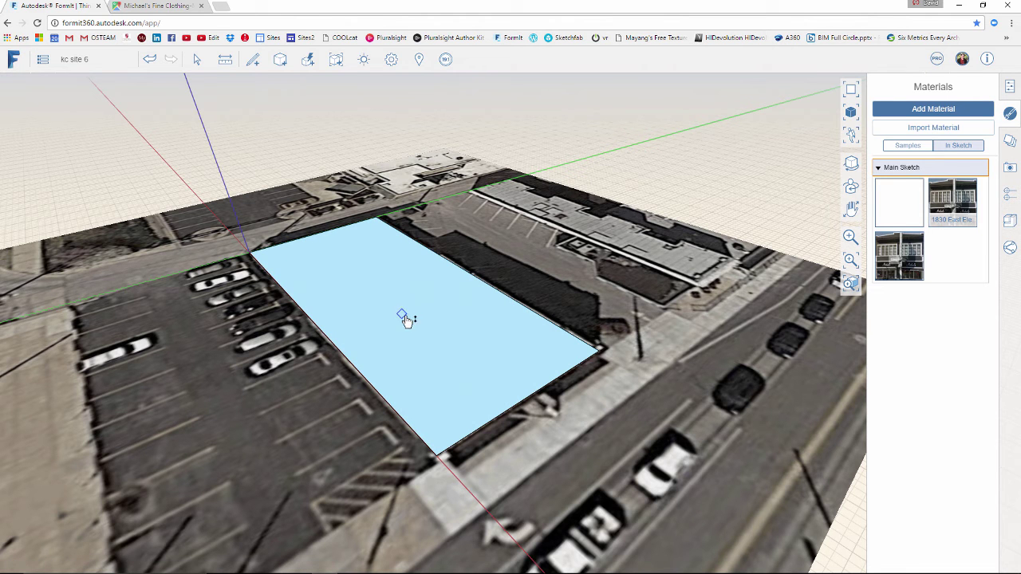
drag(412, 319, 428, 229)
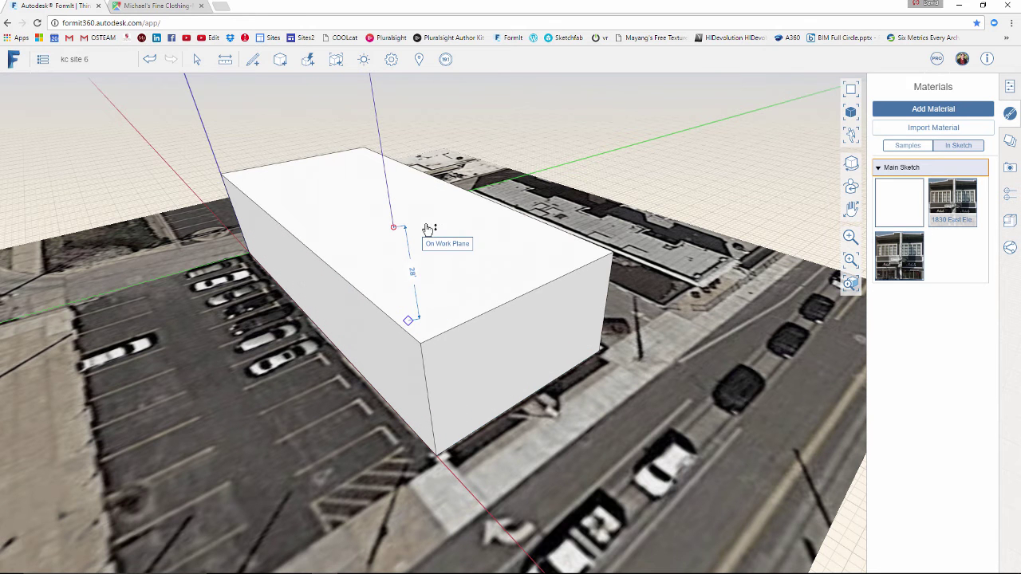
key(Tab)
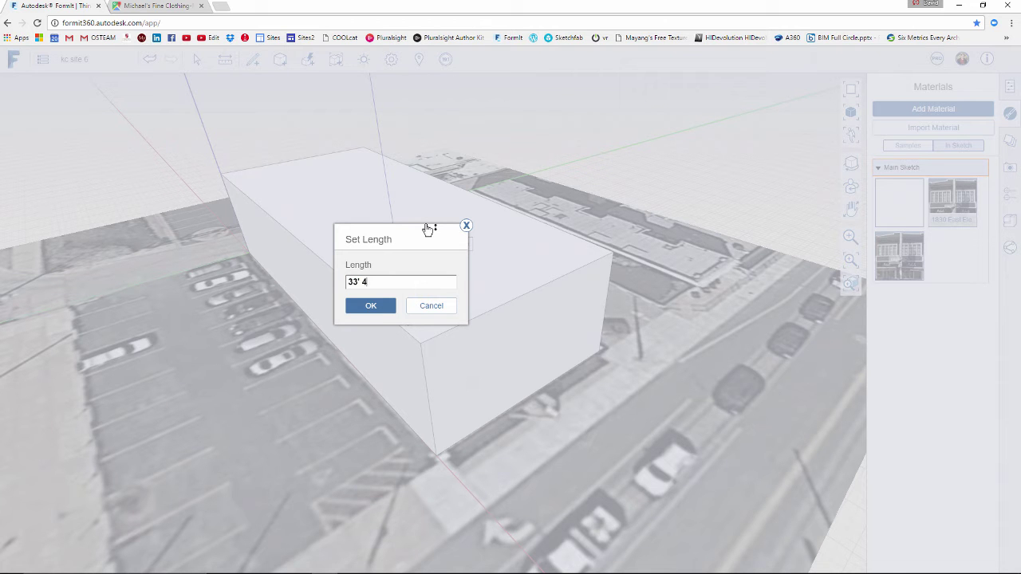
key(Return)
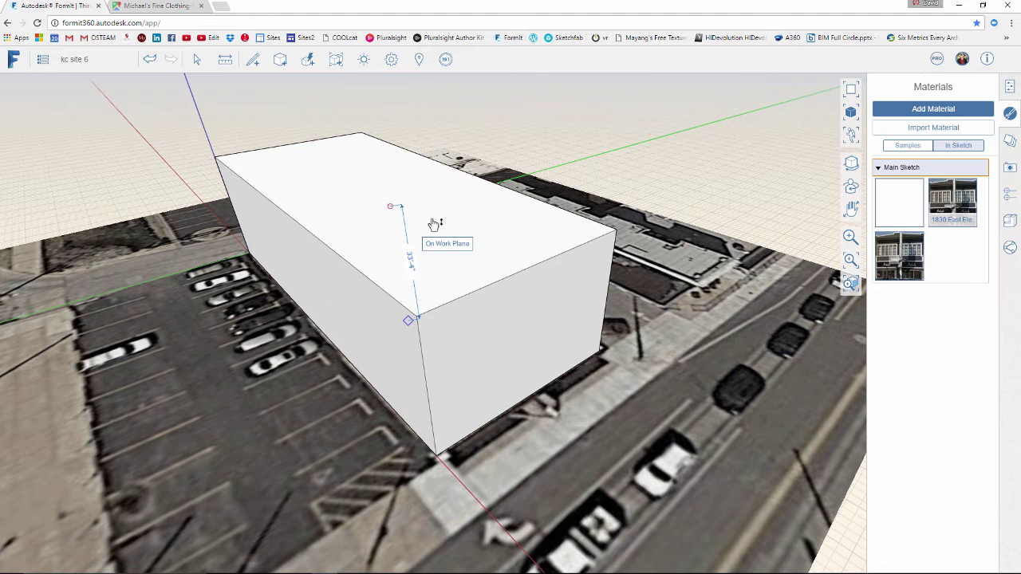
click(736, 189)
- Paint the building's street-facing end wall with the 1830 East Elevation material
mouse_move(947, 189)
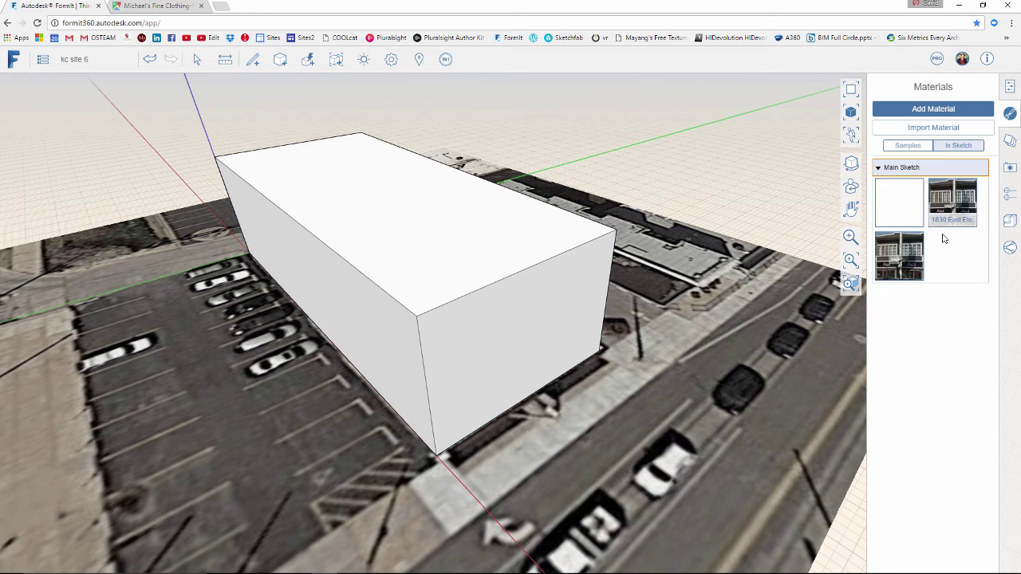
click(937, 192)
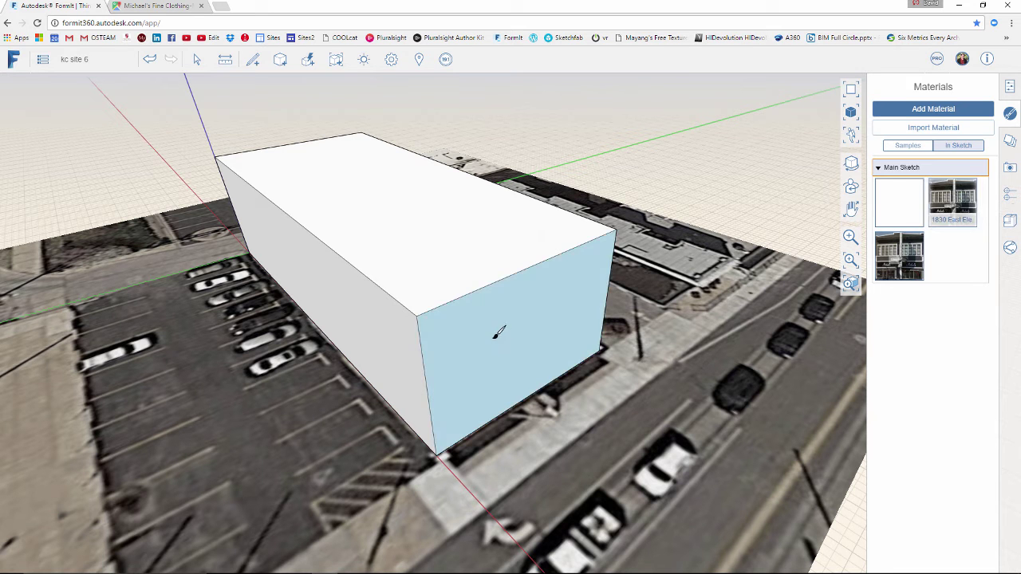
click(522, 356)
right_drag(566, 364, 480, 328)
mouse_move(483, 321)
middle_down()
mouse_move(490, 275)
mouse_move(499, 274)
mouse_move(535, 299)
mouse_move(576, 363)
middle_up()
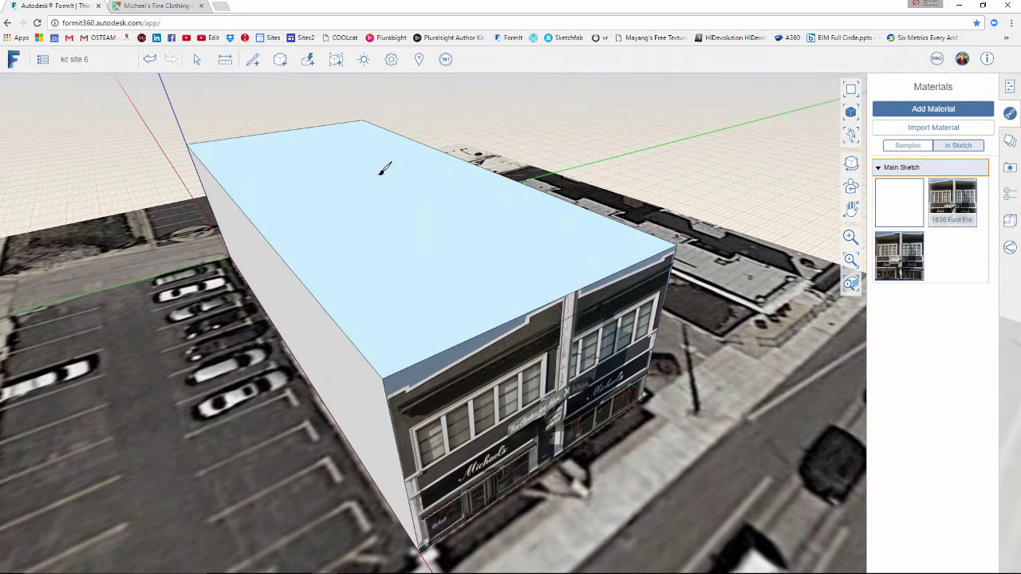
- Draw a straight line across the roof from one long edge to the other, separating the rear part
click(257, 60)
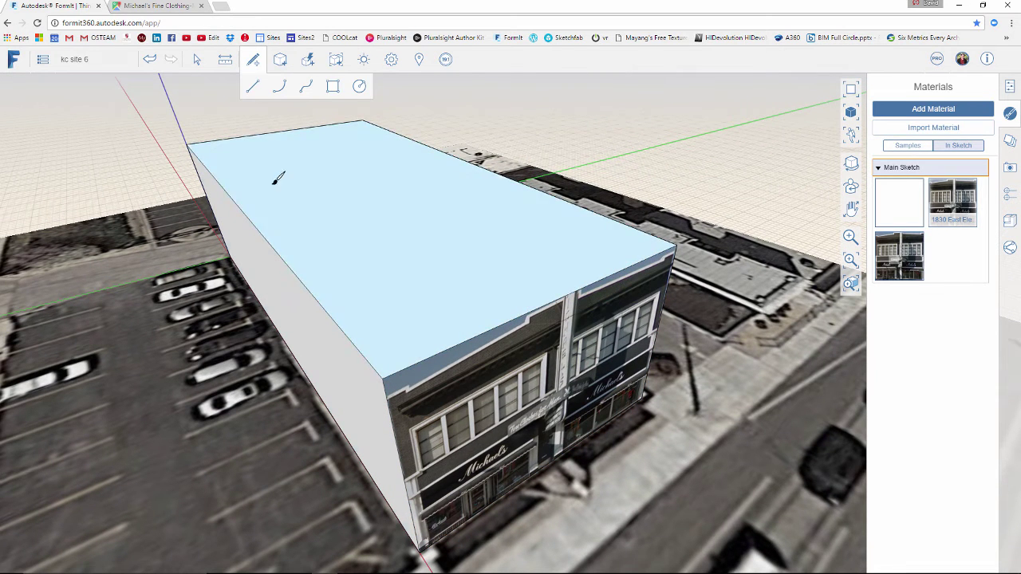
click(254, 88)
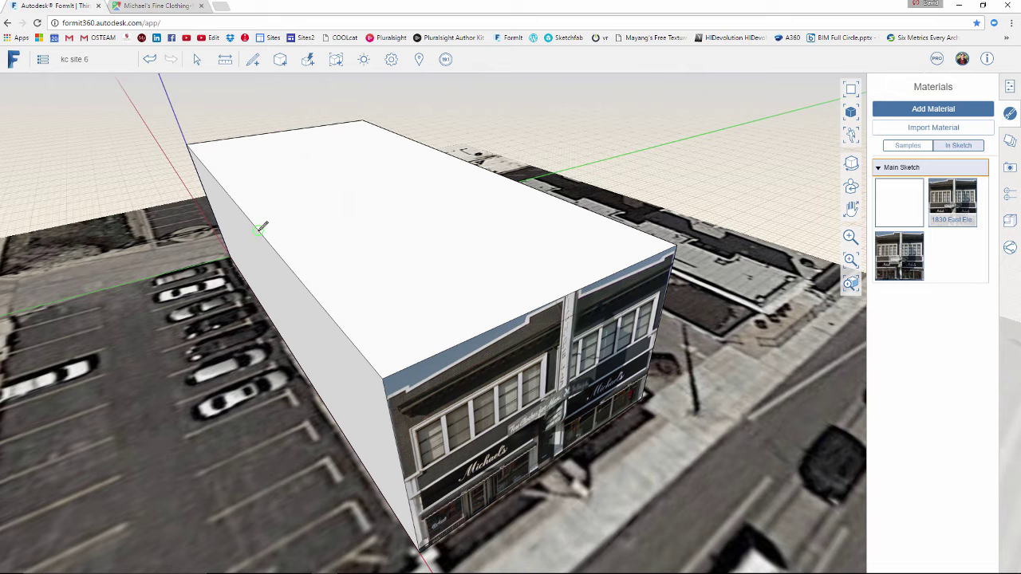
click(258, 230)
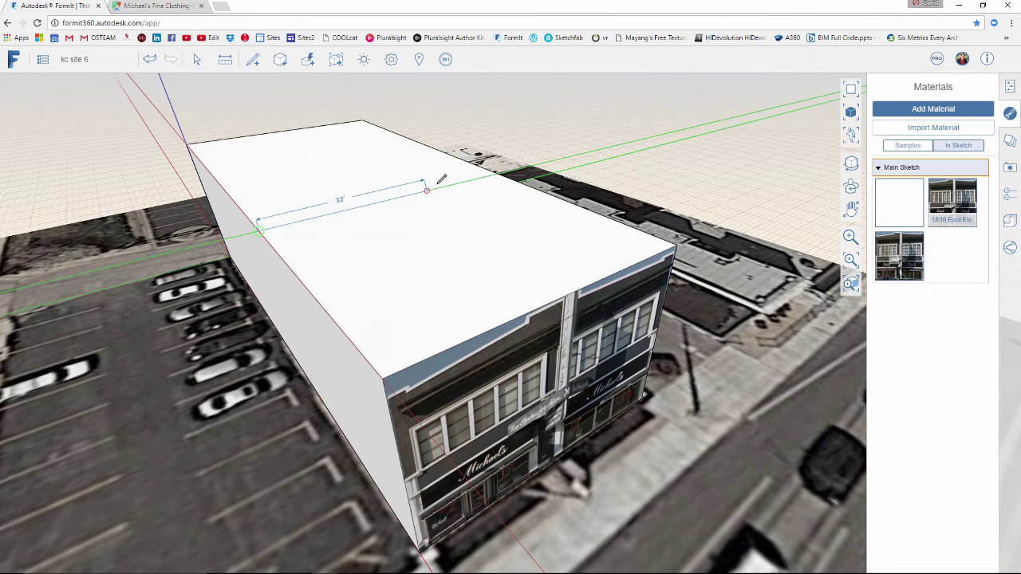
click(495, 171)
- Push the rear roof section down so it sits below the front part of the building
middle_drag(180, 302, 248, 292)
click(218, 214)
drag(213, 196, 218, 289)
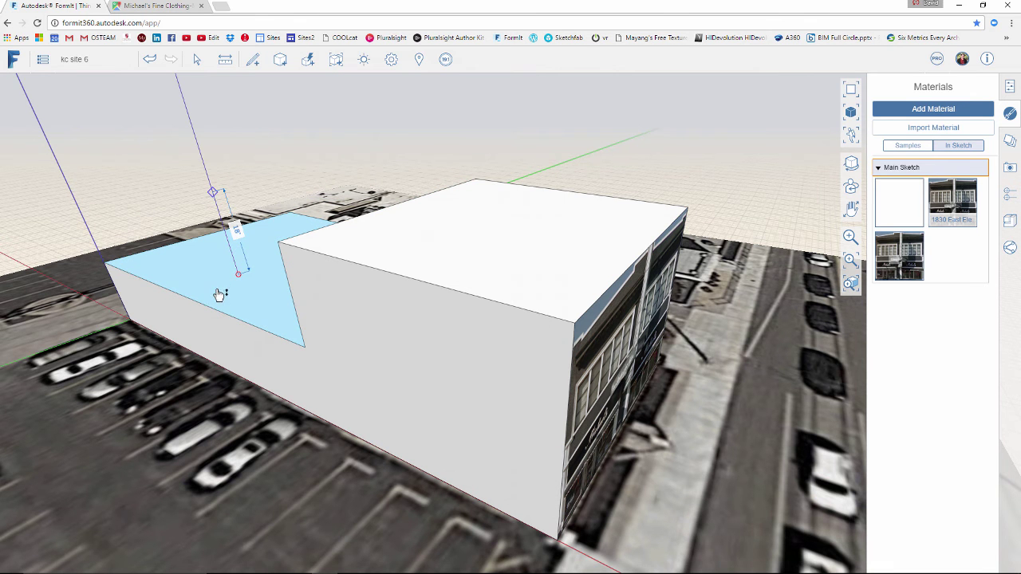
middle_drag(422, 243, 440, 301)
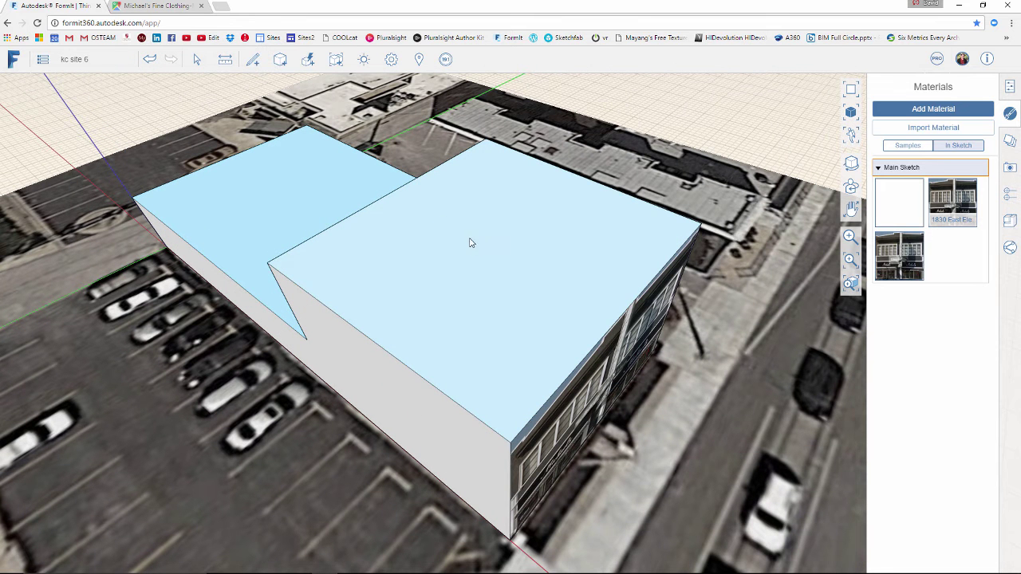
- Offset the outline of the higher front roof inward by 18 inches to form the parapet's thickness
click(470, 242)
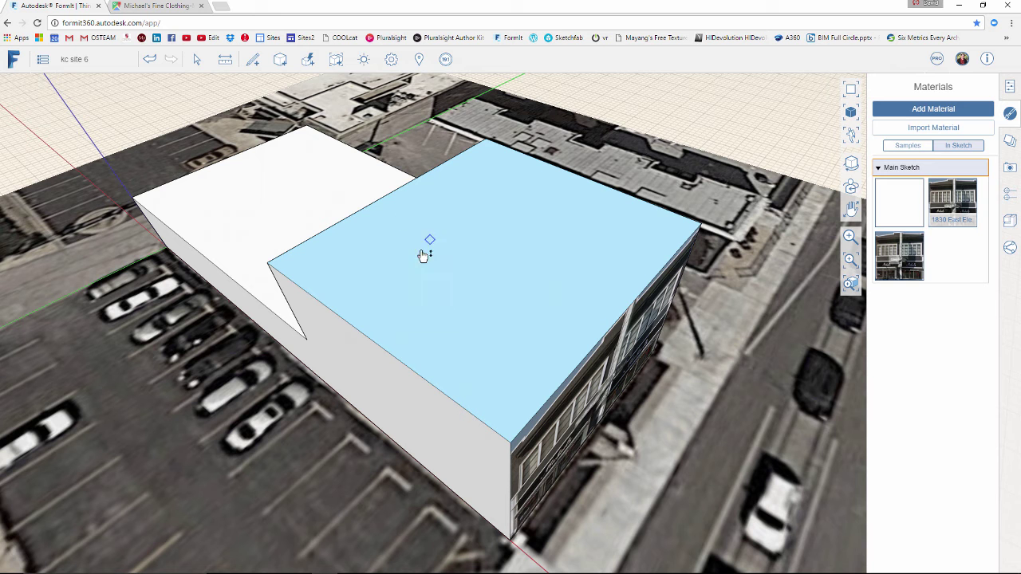
right_click(423, 254)
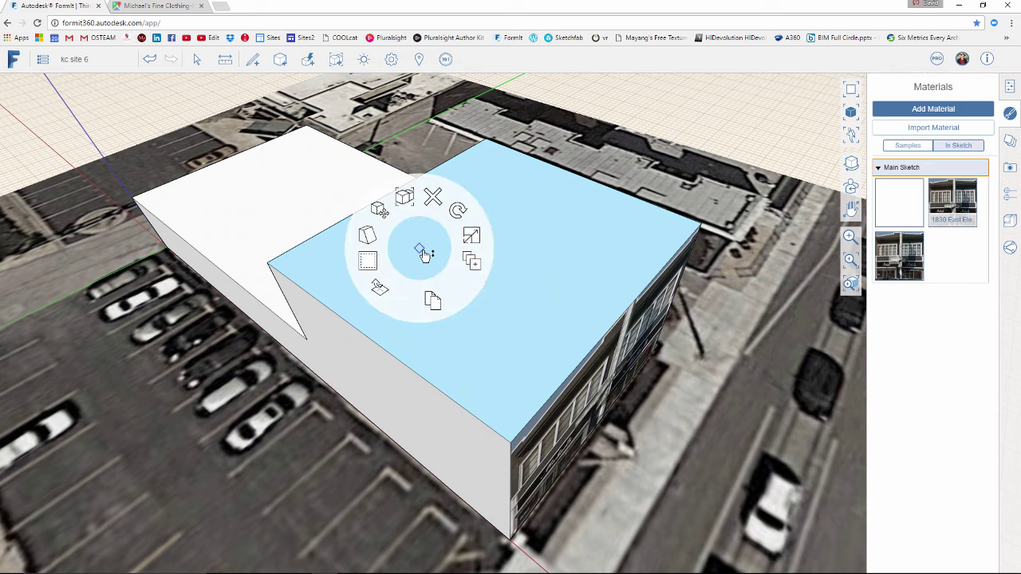
click(368, 265)
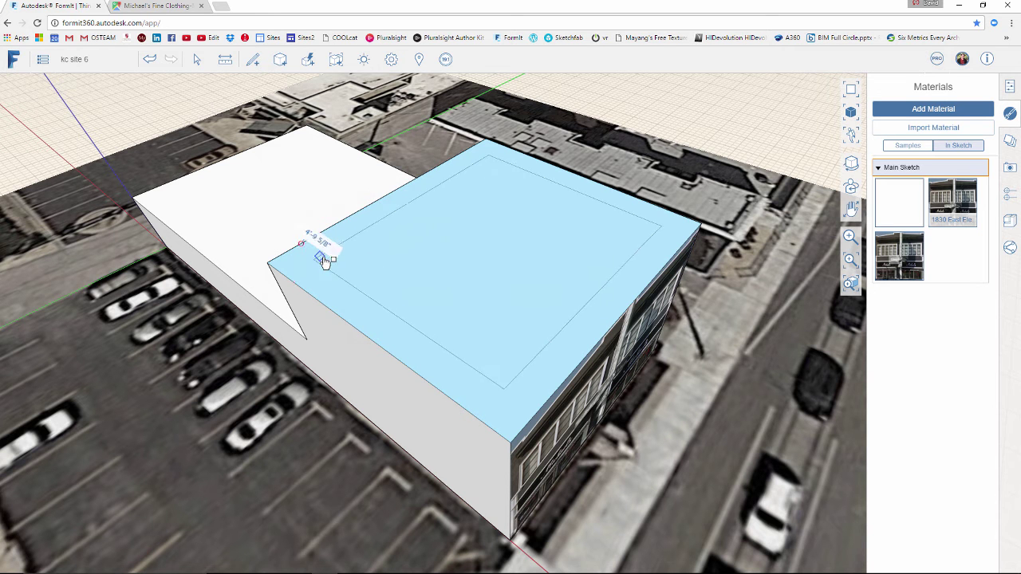
scroll(311, 267, up, 5)
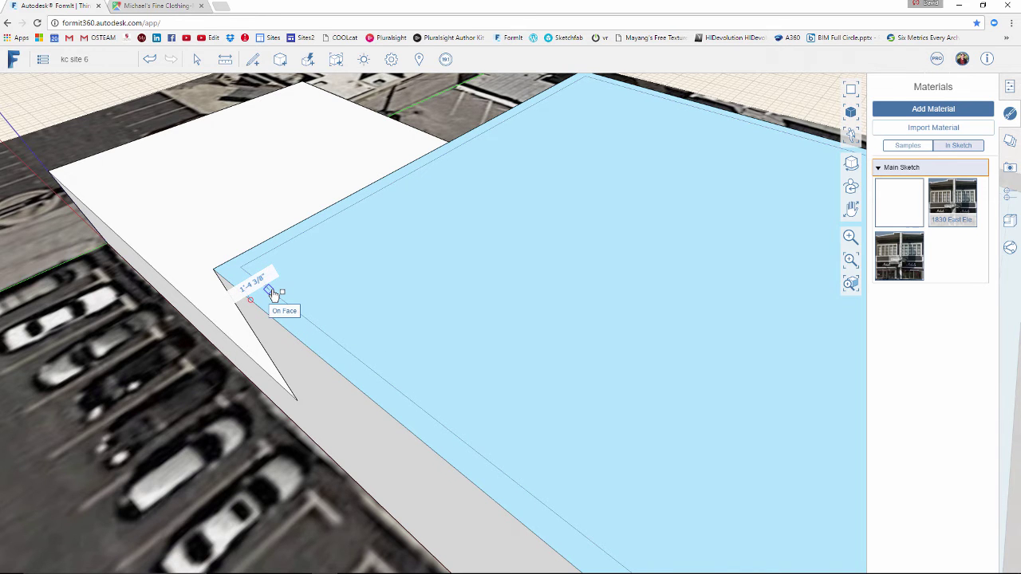
key(Tab)
text(18)
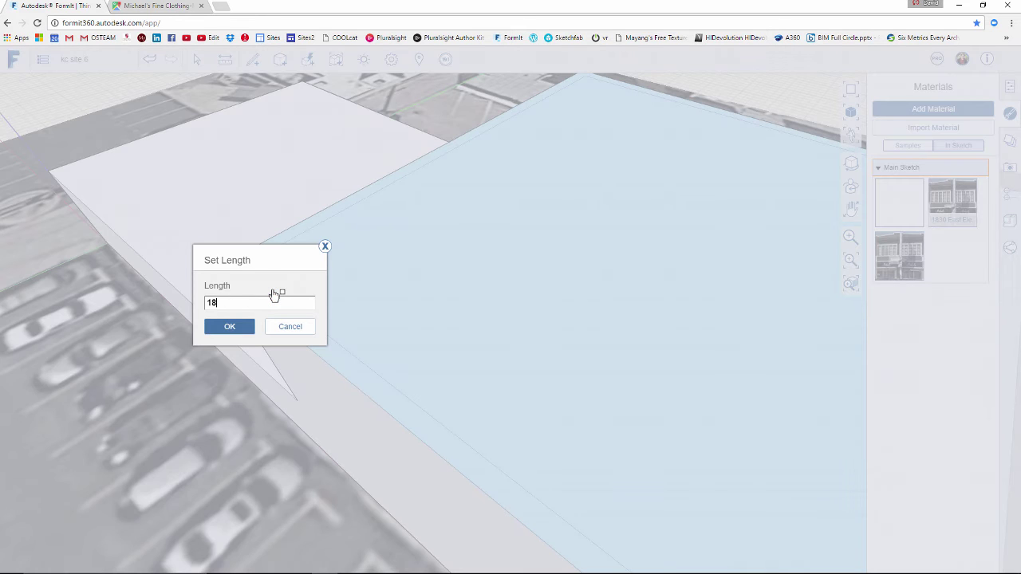
key(Return)
scroll(424, 269, down, 2)
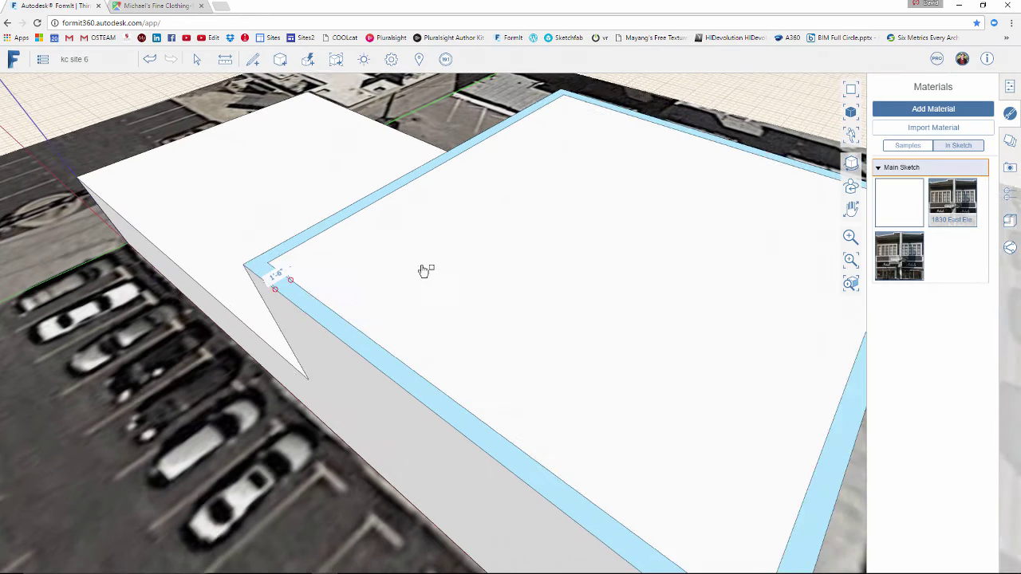
scroll(415, 259, down, 1)
key(Escape)
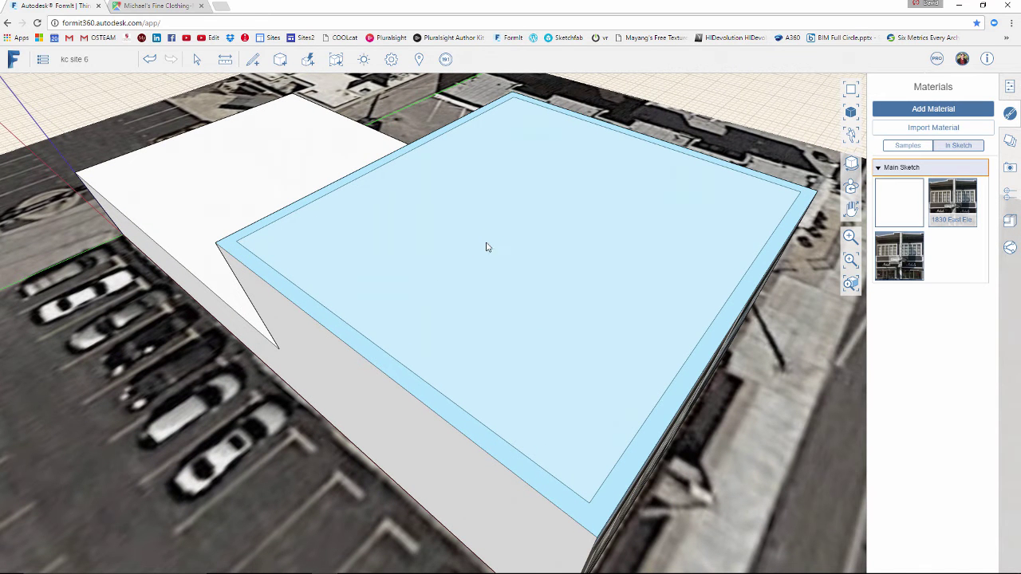
- Push the inner front roof face down to form a parapet around it
click(474, 219)
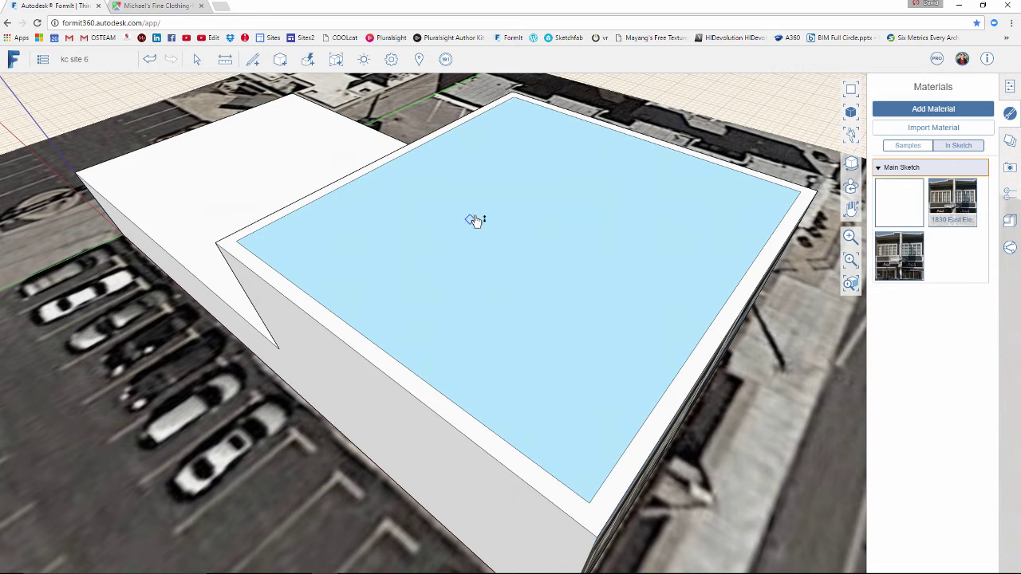
drag(473, 218, 473, 245)
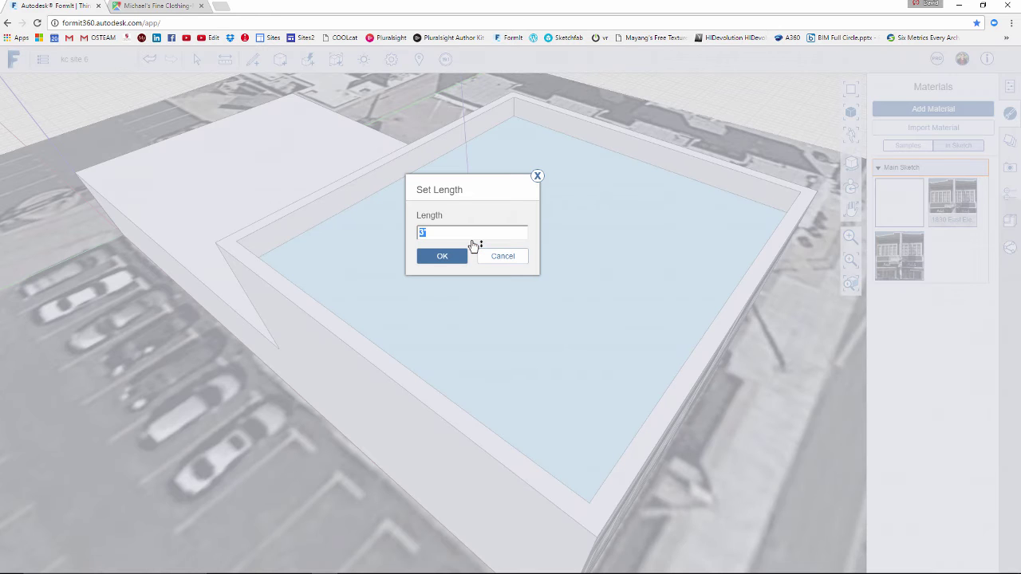
key(Return)
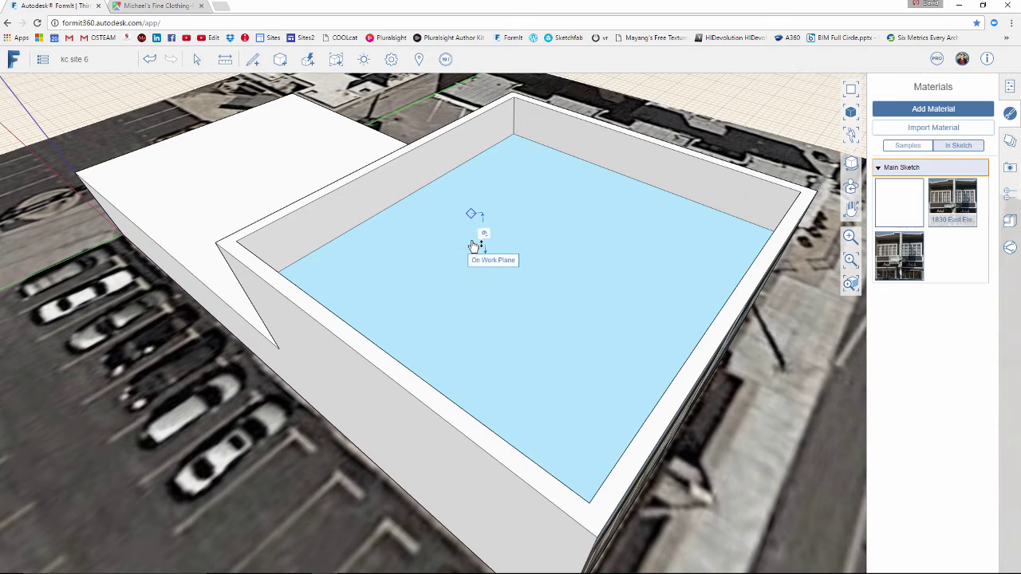
- Draw short lines across the parapet top at both street-side corners to separate the front parapet from the rest
scroll(520, 288, up, 6)
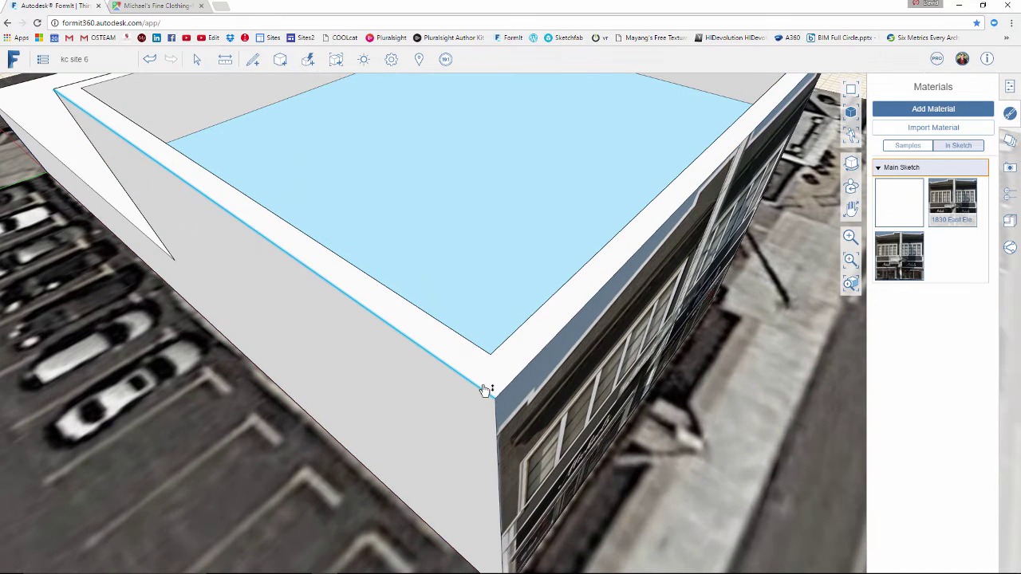
middle_drag(515, 365, 502, 318)
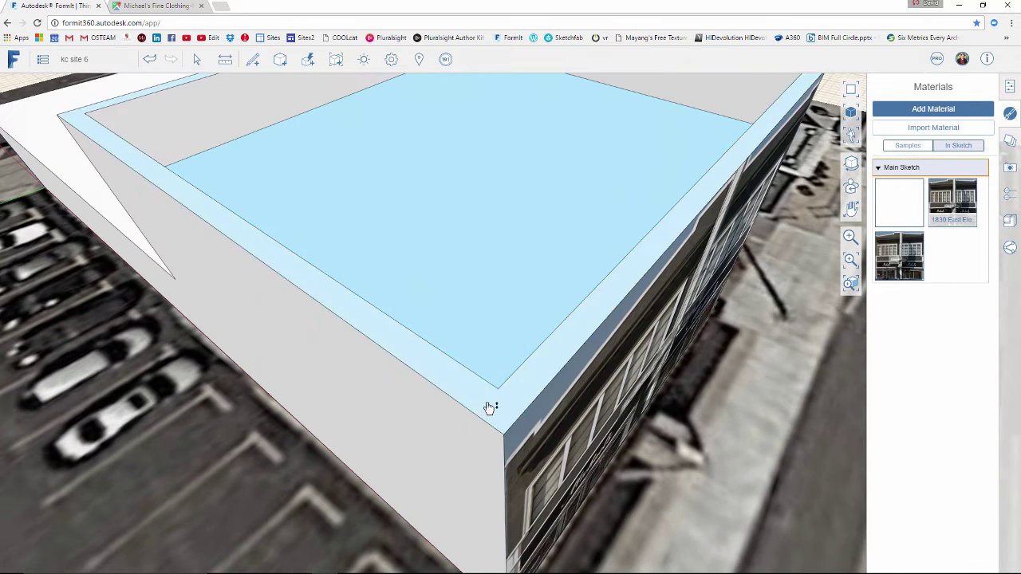
click(254, 64)
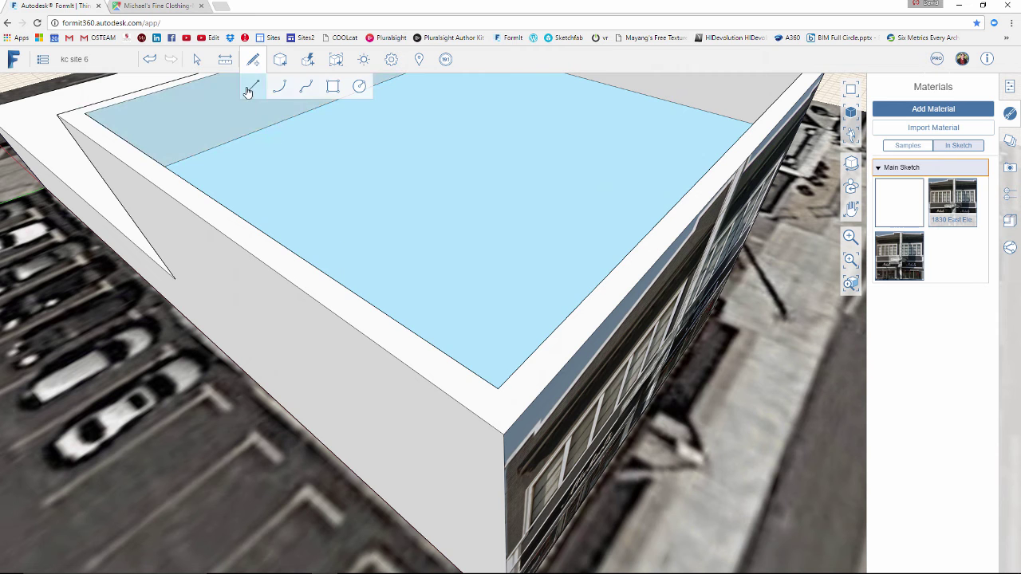
click(248, 88)
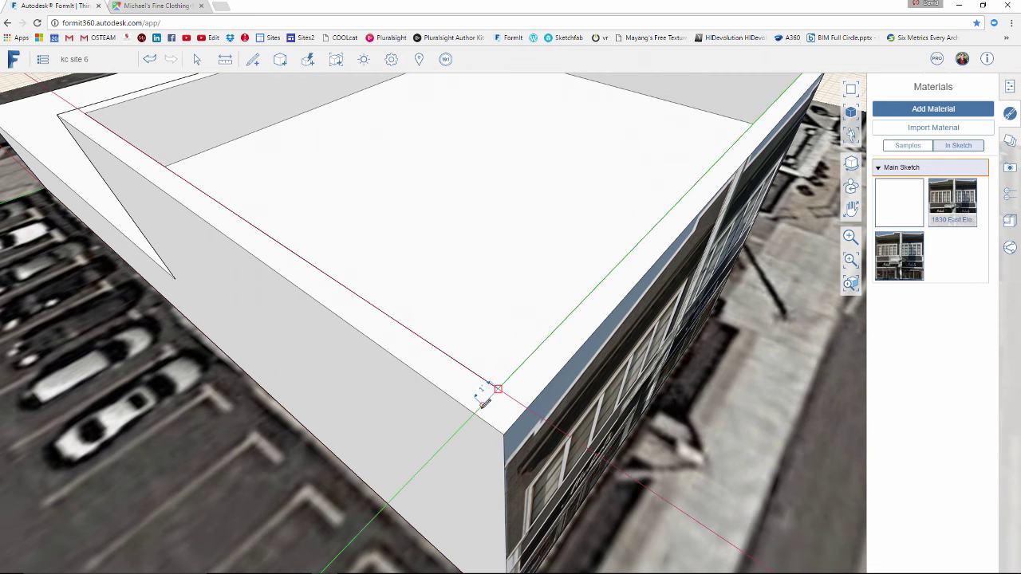
mouse_move(478, 393)
middle_down()
mouse_move(574, 327)
mouse_move(389, 438)
mouse_move(668, 208)
mouse_move(240, 388)
mouse_move(479, 335)
mouse_move(561, 299)
middle_up()
click(559, 319)
click(574, 303)
scroll(412, 311, down, 5)
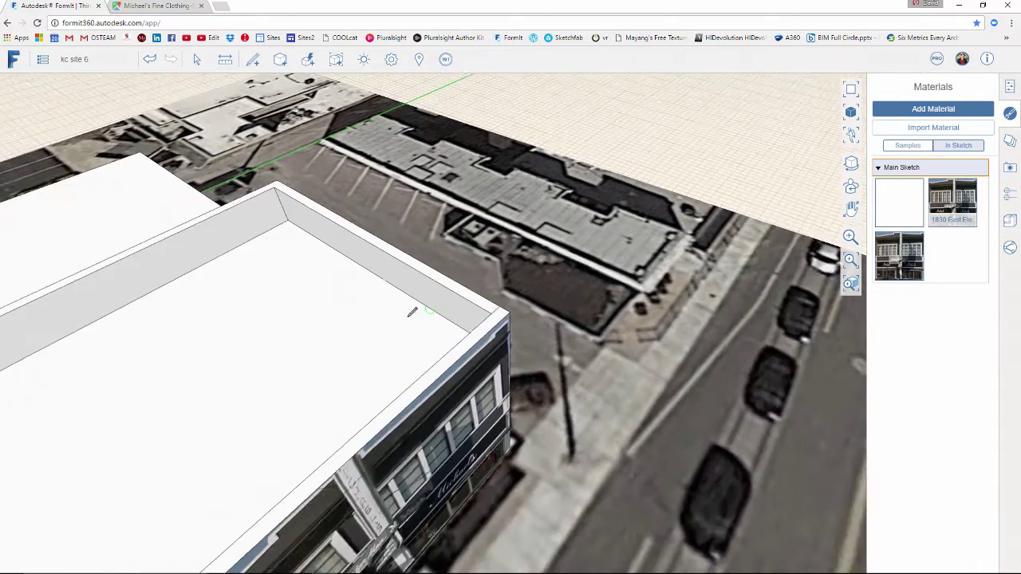
- Lower the side and rear parapet top, leaving the street-facing parapet at full height
middle_drag(371, 311, 353, 397)
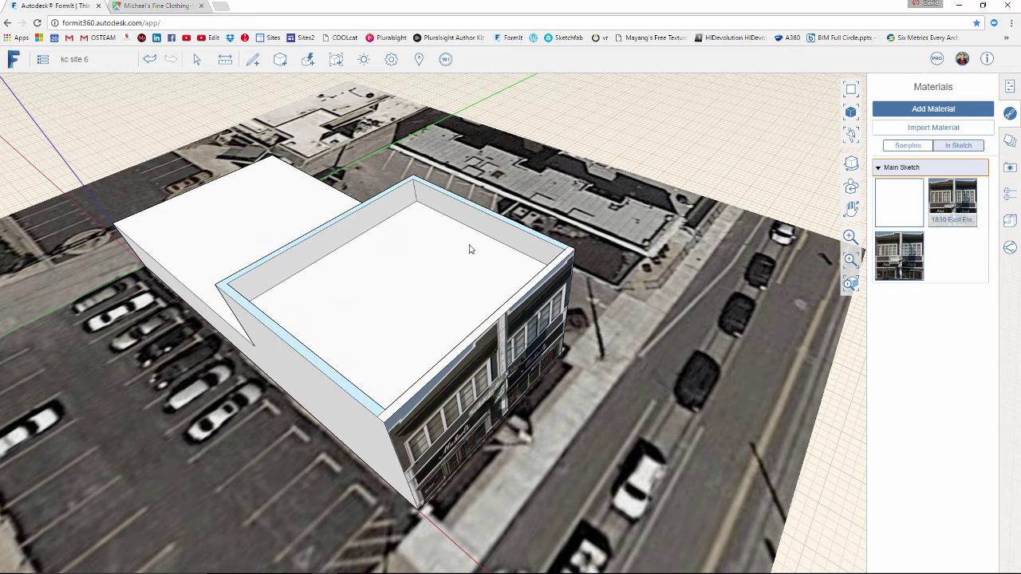
scroll(391, 298, up, 5)
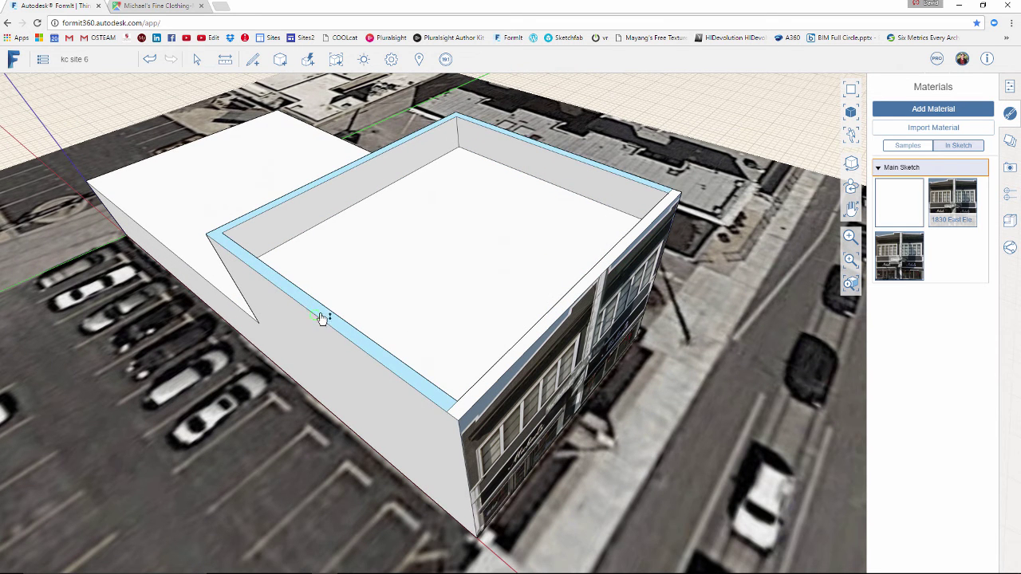
drag(321, 319, 325, 335)
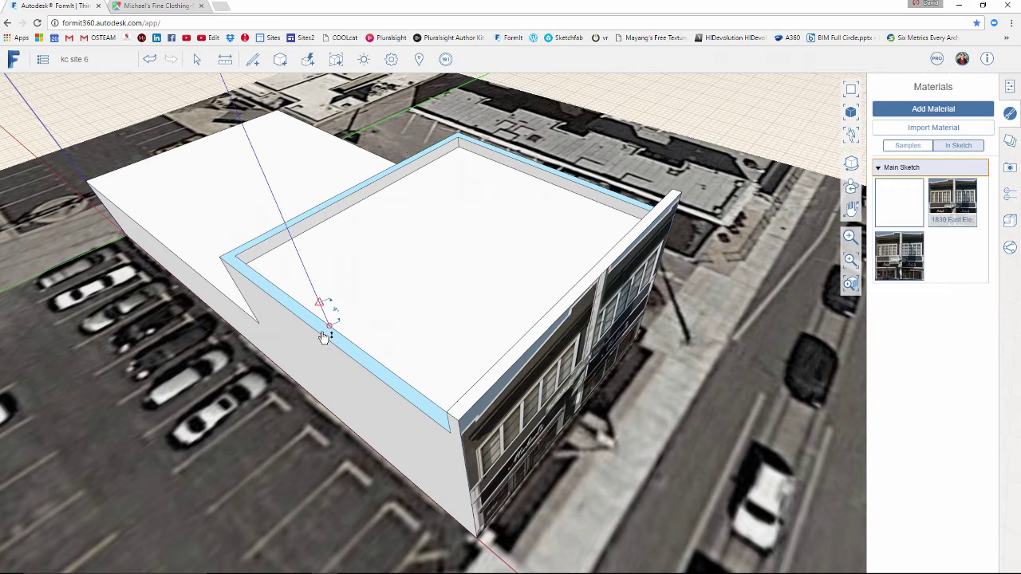
- Draw a line across the front parapet top in line with the facade image's leftmost cornice step
middle_drag(481, 294, 389, 287)
scroll(533, 237, up, 3)
middle_drag(533, 237, 599, 198)
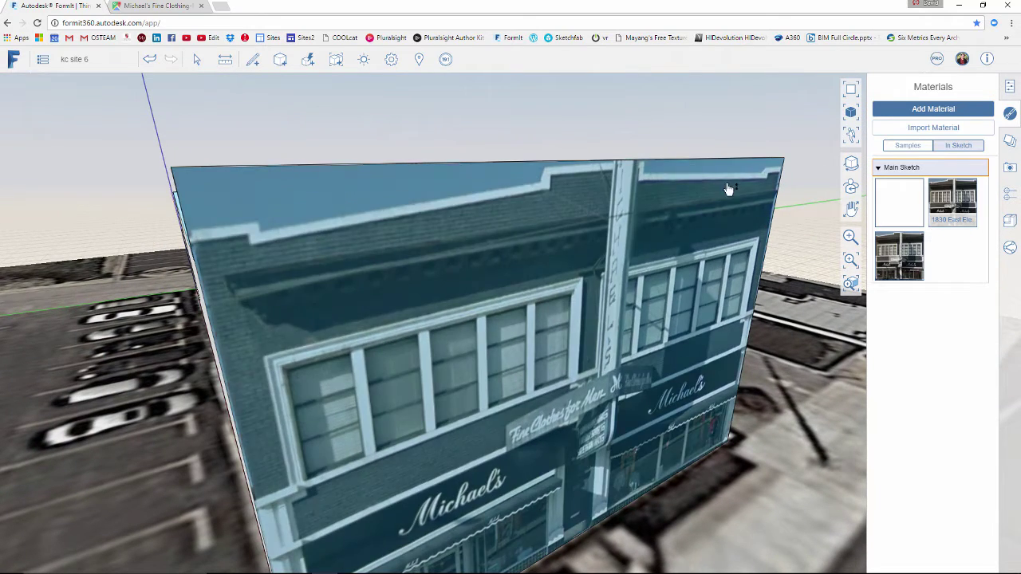
middle_drag(409, 191, 406, 266)
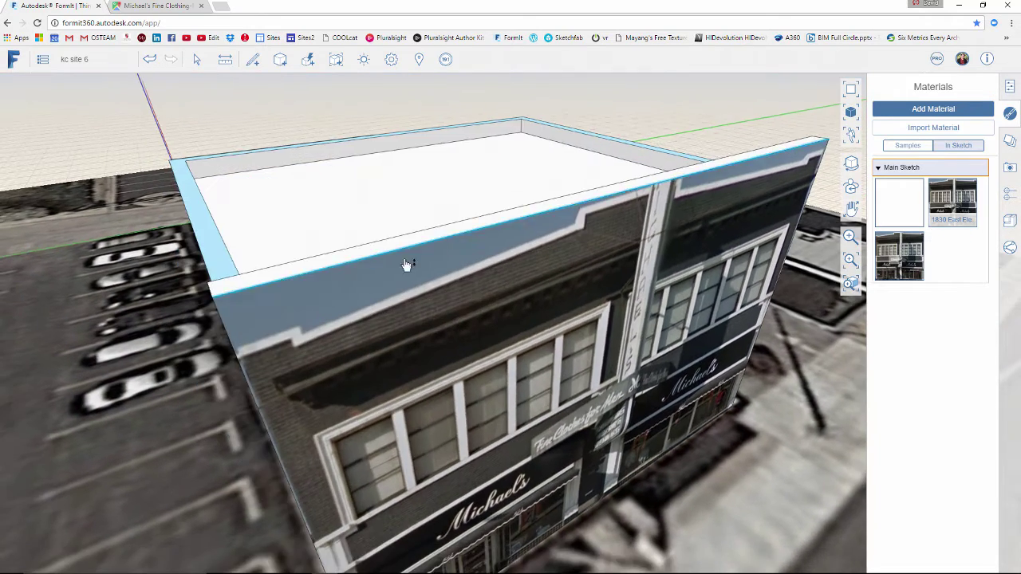
right_click(319, 245)
click(254, 60)
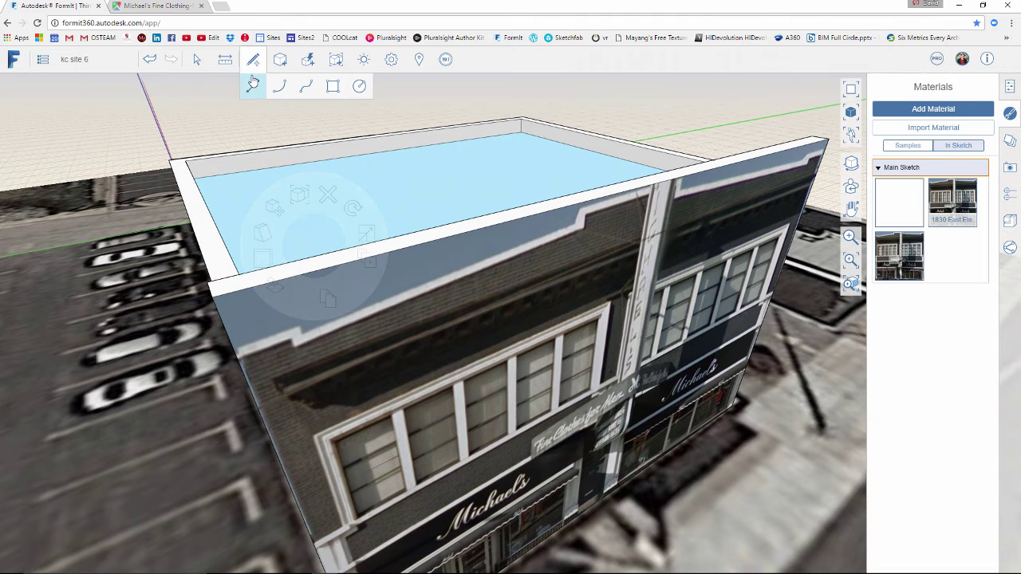
click(256, 88)
scroll(292, 281, up, 2)
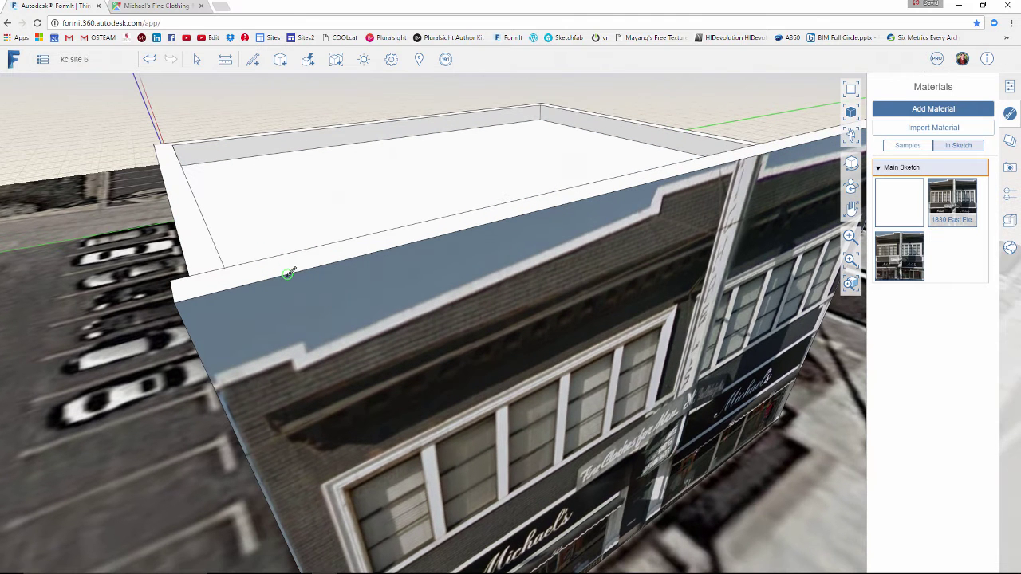
click(288, 273)
key(Escape)
- Draw three more lines across the front parapet top, at the rightmost cornice step and at both edges of the raised centre
mouse_move(335, 291)
middle_down()
mouse_move(460, 266)
mouse_move(428, 287)
mouse_move(170, 299)
mouse_move(497, 321)
mouse_move(549, 226)
middle_up()
mouse_move(252, 65)
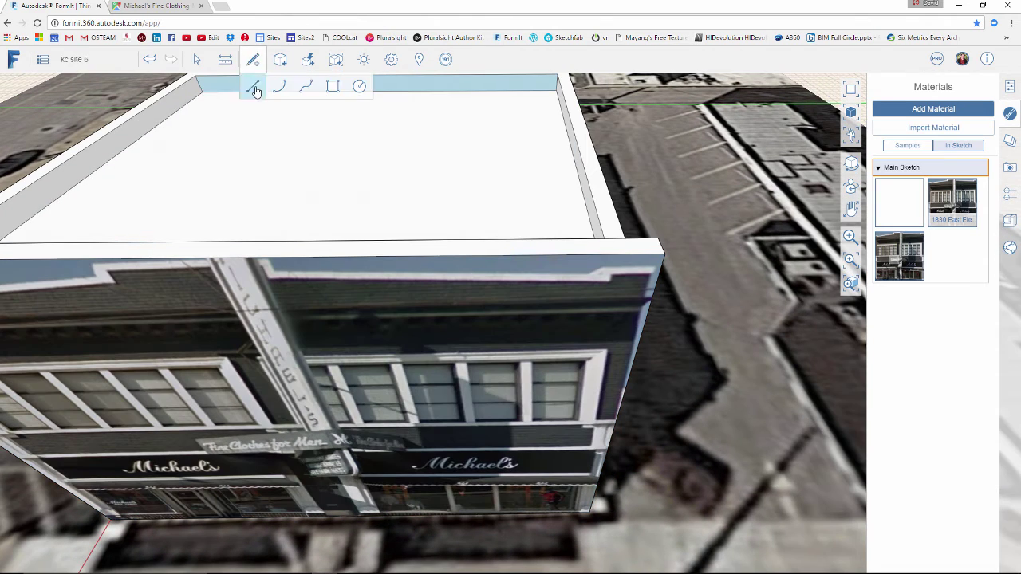
click(252, 86)
click(598, 254)
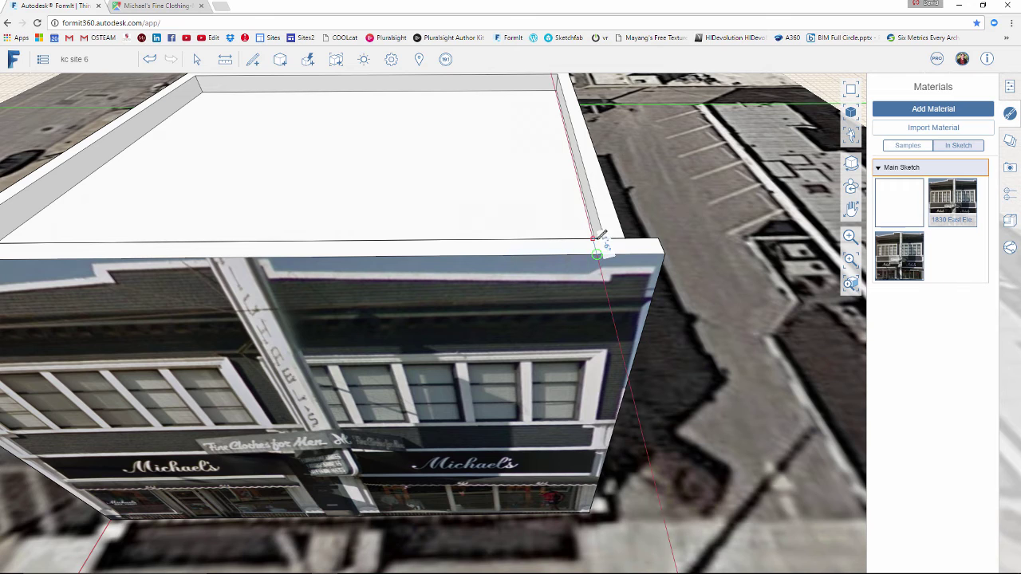
mouse_move(600, 234)
middle_down()
mouse_move(497, 239)
mouse_move(516, 237)
mouse_move(378, 266)
mouse_move(401, 254)
middle_up()
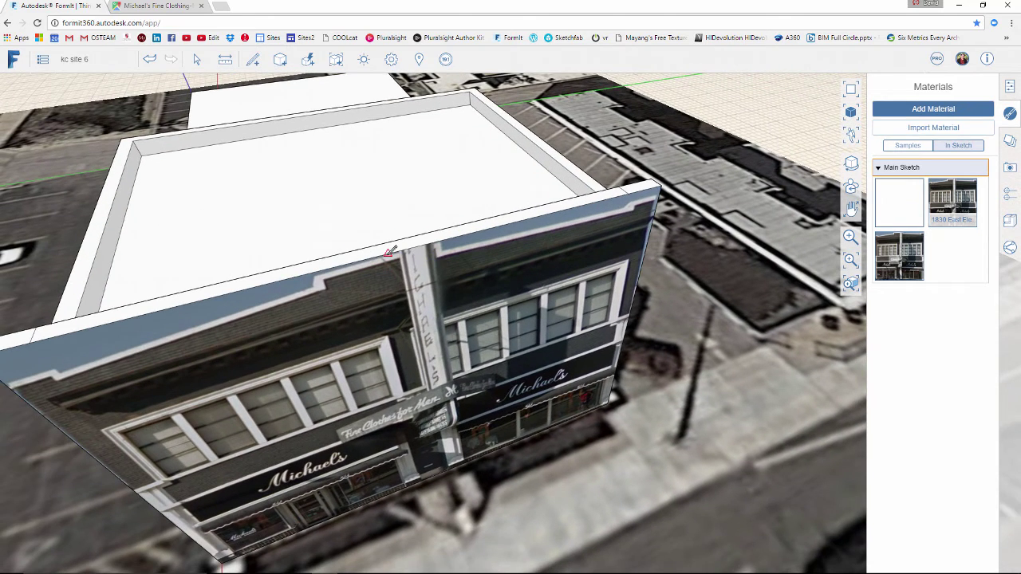
click(446, 238)
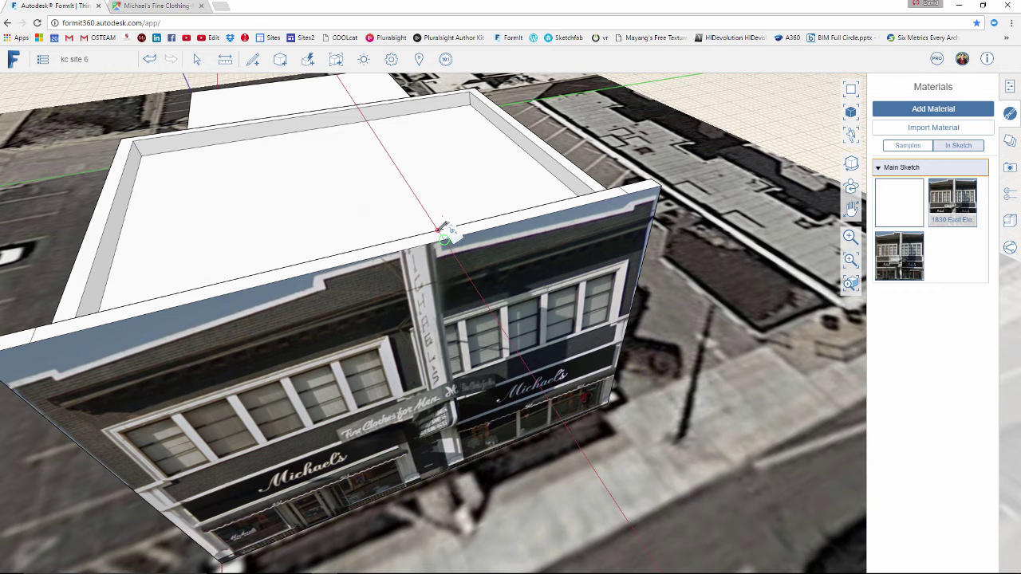
click(306, 263)
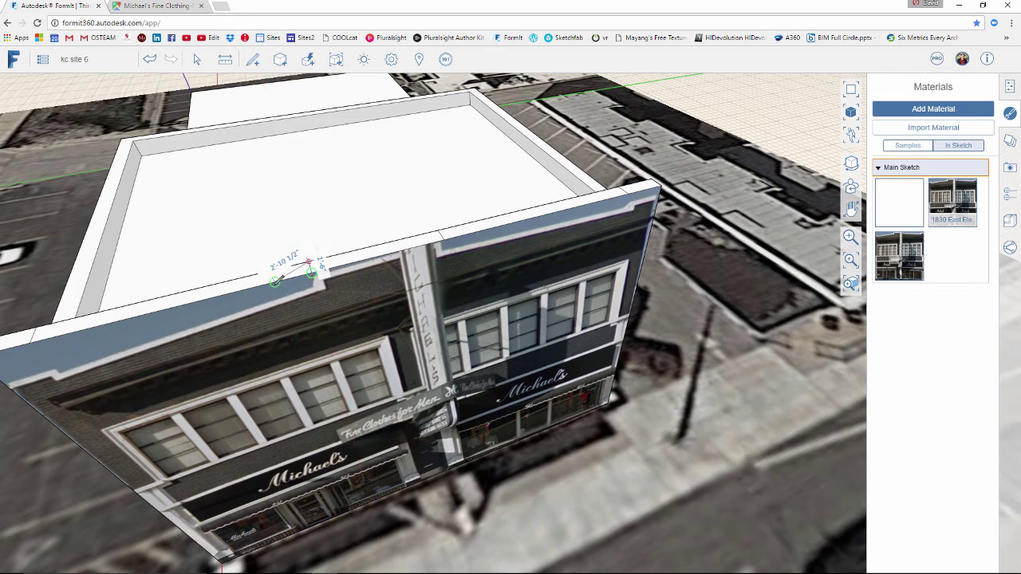
scroll(296, 279, down, 3)
right_drag(295, 283, 311, 274)
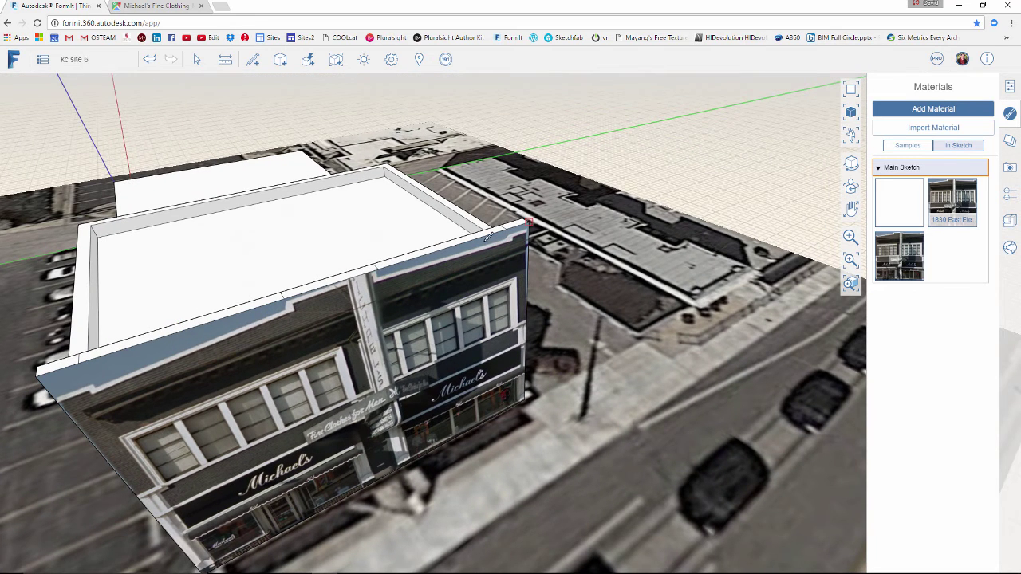
- Lower the front parapet's end and intermediate sections to follow the stepped cornice in the facade image
middle_drag(488, 237, 158, 329)
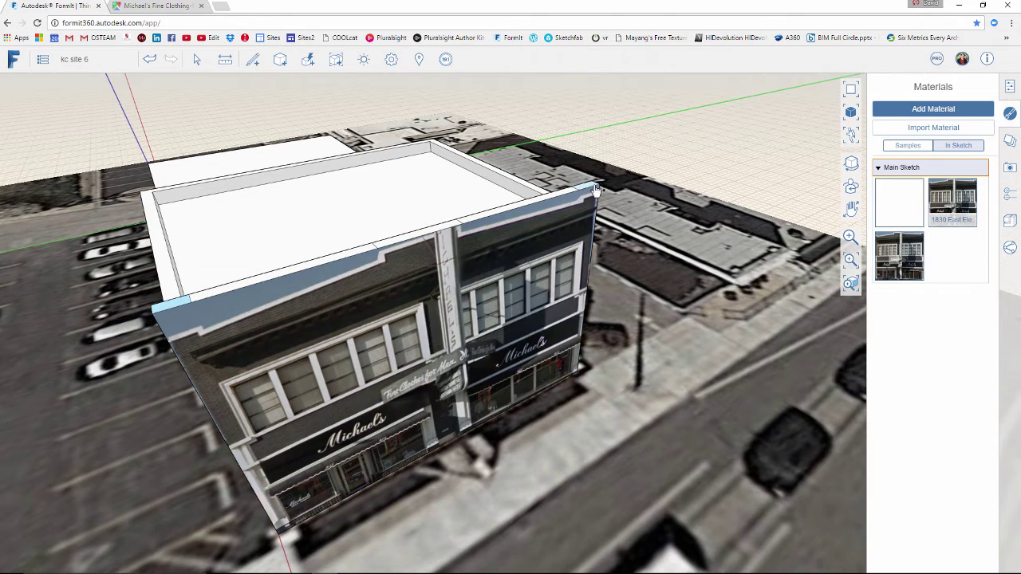
scroll(595, 190, up, 3)
scroll(590, 240, down, 3)
scroll(605, 205, up, 3)
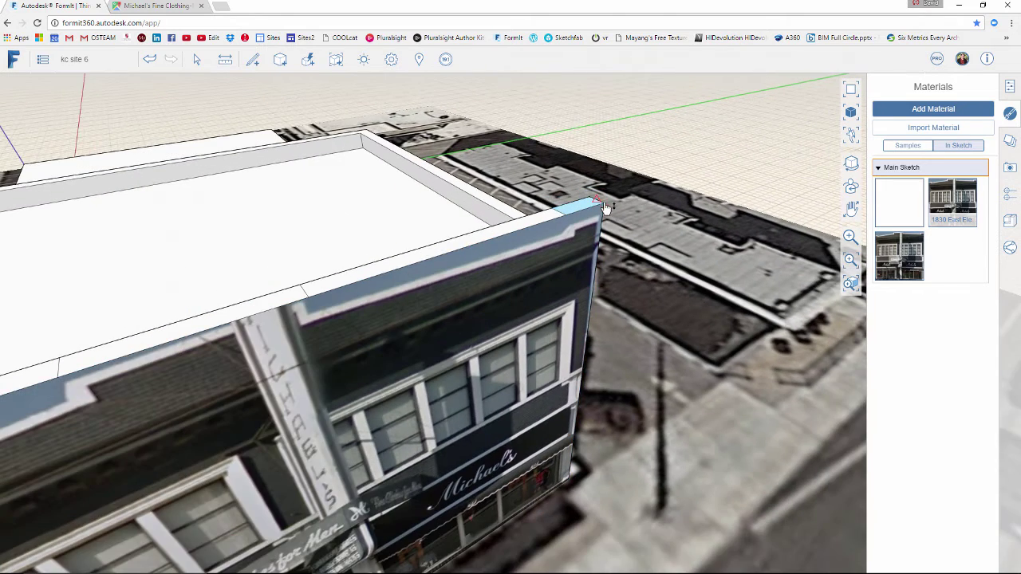
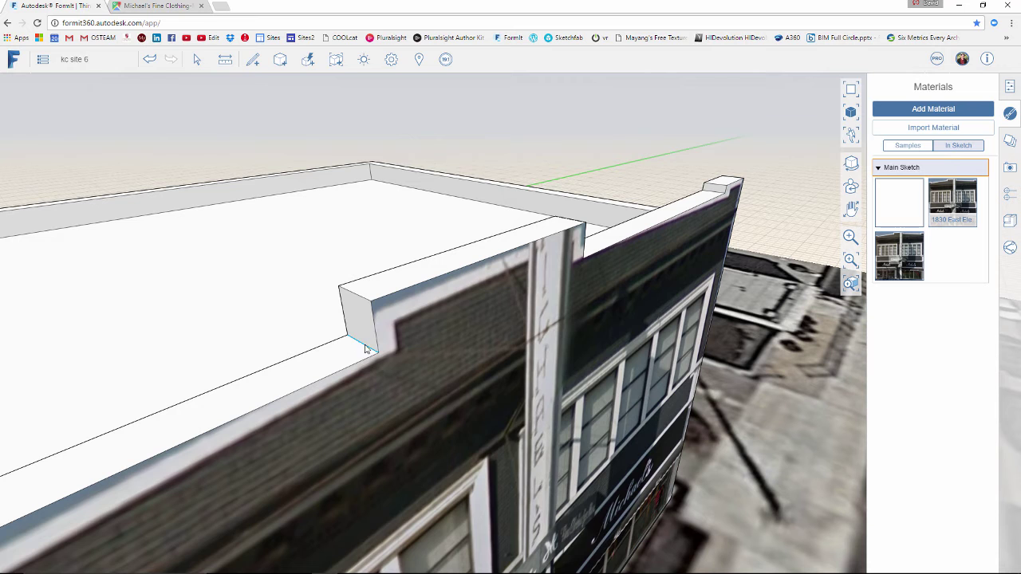
- Raise the lowered parapet section left of the centre block and match the section on its other side to the same height
drag(379, 356, 378, 327)
click(377, 329)
right_drag(428, 359, 488, 373)
middle_drag(489, 372, 511, 368)
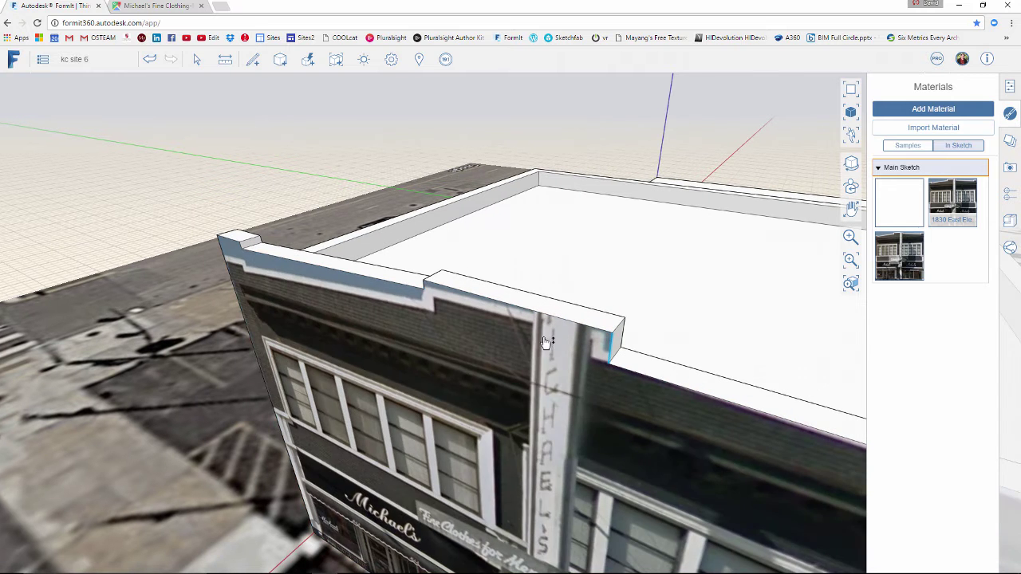
scroll(618, 363, up, 2)
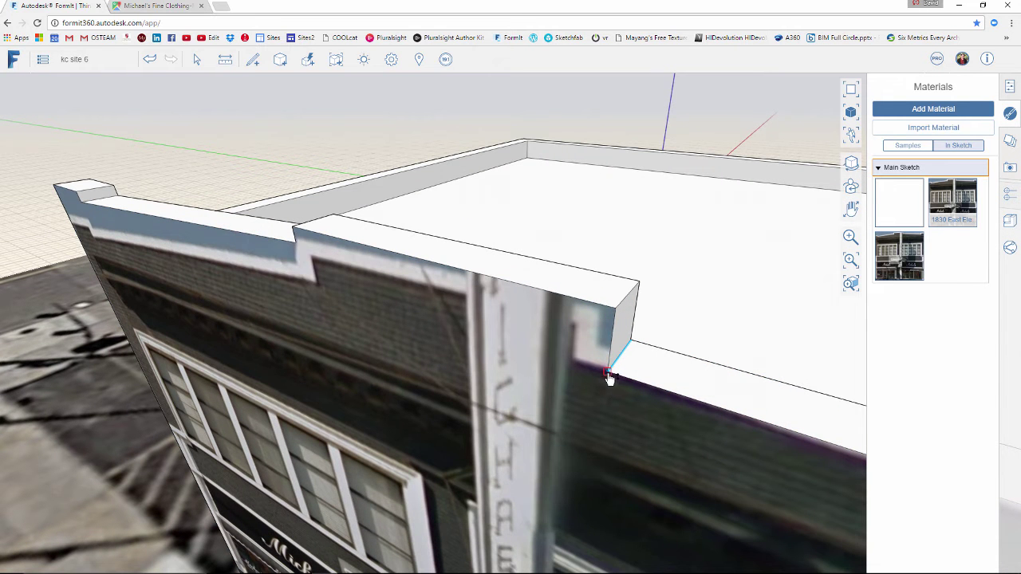
drag(608, 365, 599, 341)
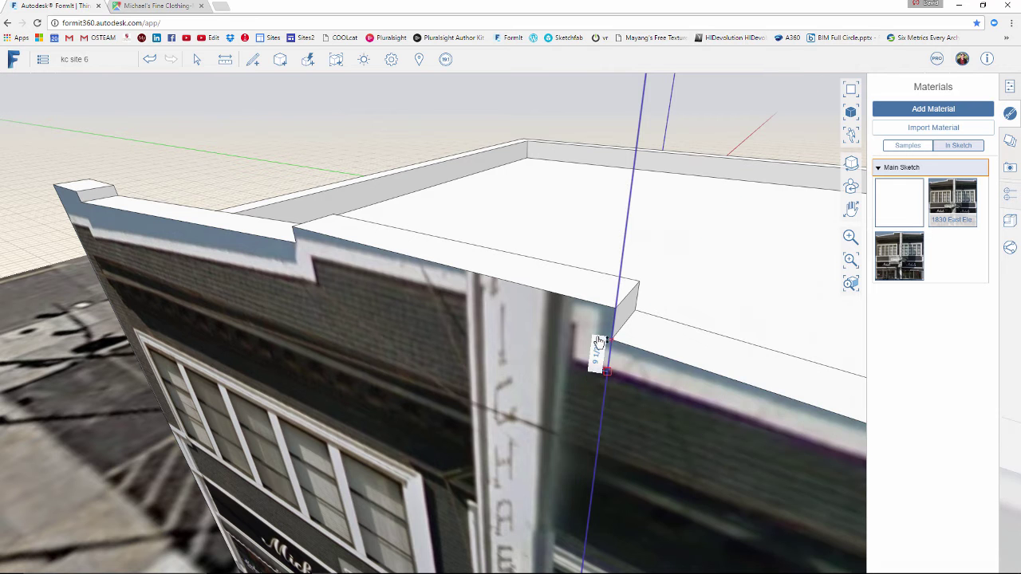
drag(487, 318, 300, 248)
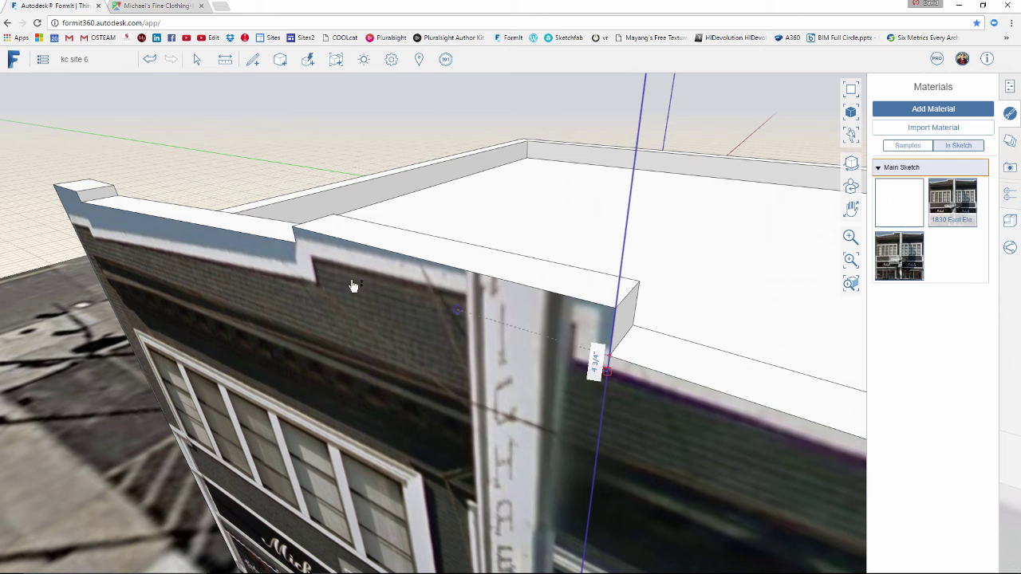
click(296, 244)
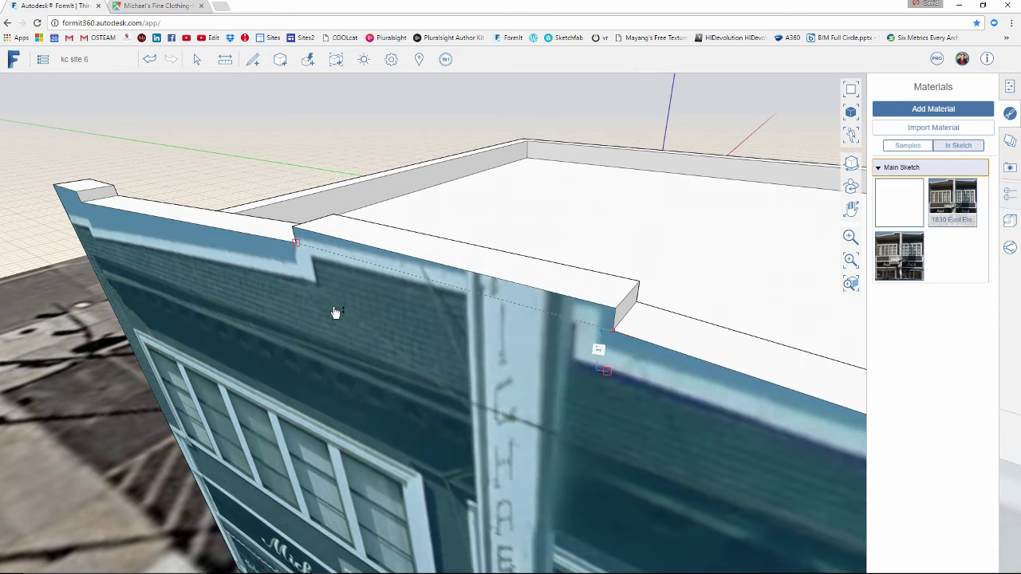
- Raise the top face of the central parapet block slightly
middle_drag(363, 347, 474, 326)
drag(453, 334, 458, 315)
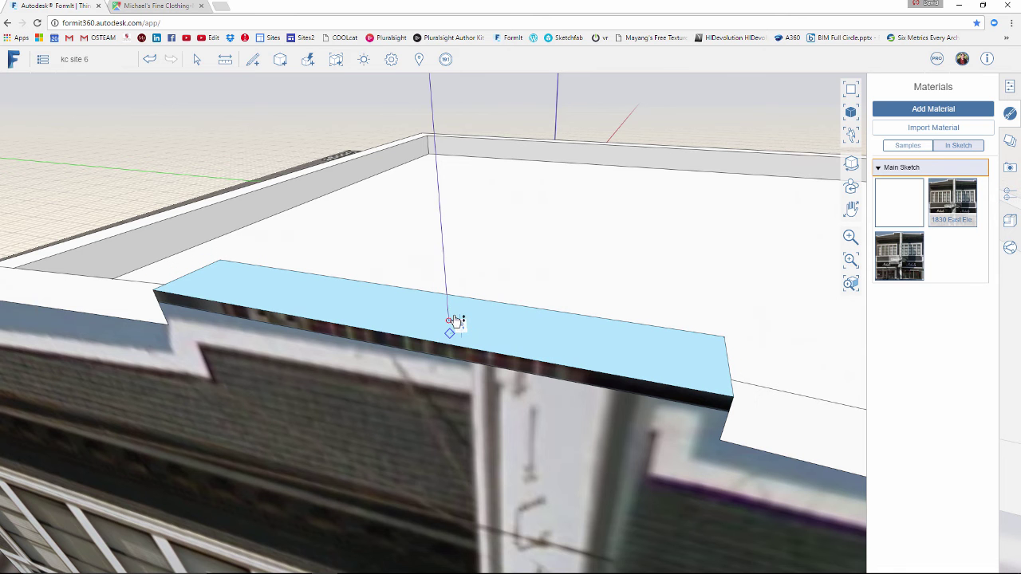
middle_drag(457, 317, 595, 318)
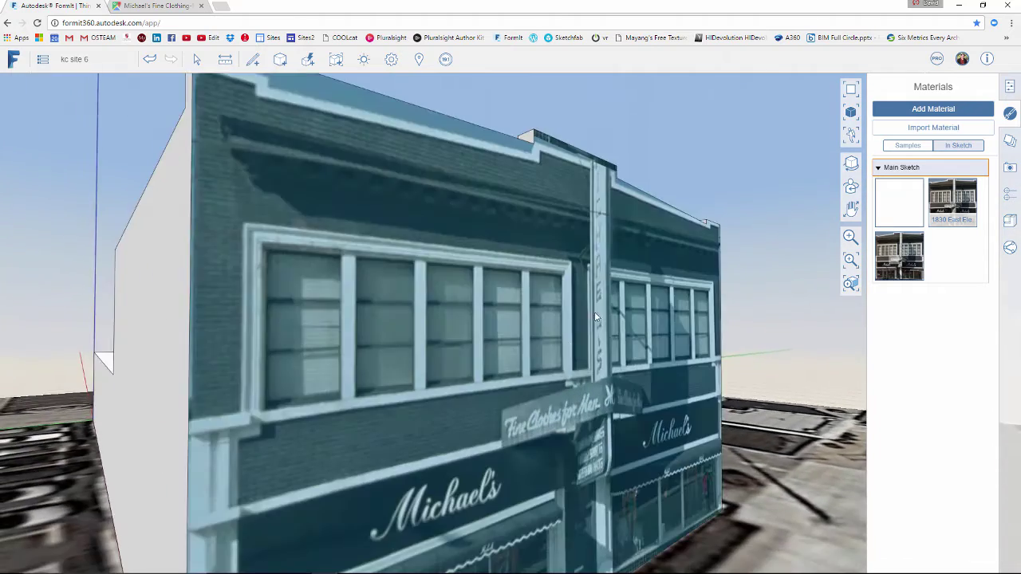
- Draw a rectangle about 6'-6" tall over the leftmost upper-floor window pane on the facade
middle_drag(501, 337, 381, 317)
scroll(354, 298, up, 1)
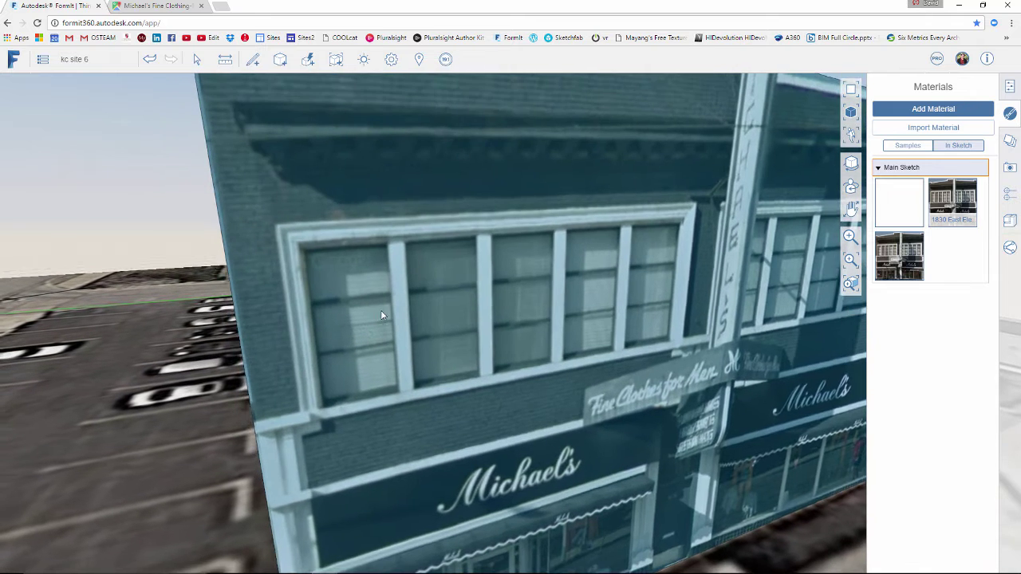
scroll(358, 317, up, 1)
click(357, 317)
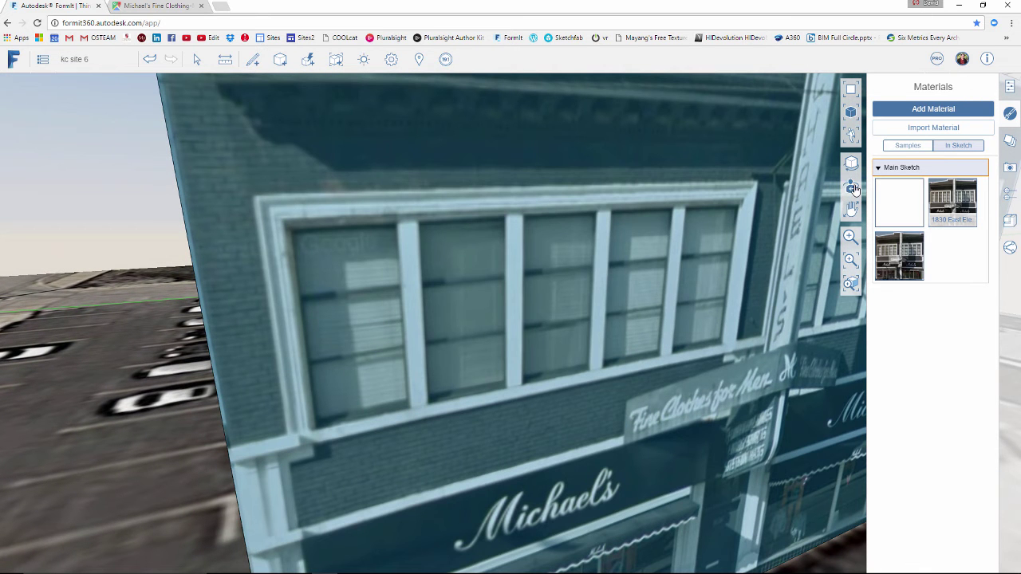
mouse_move(251, 63)
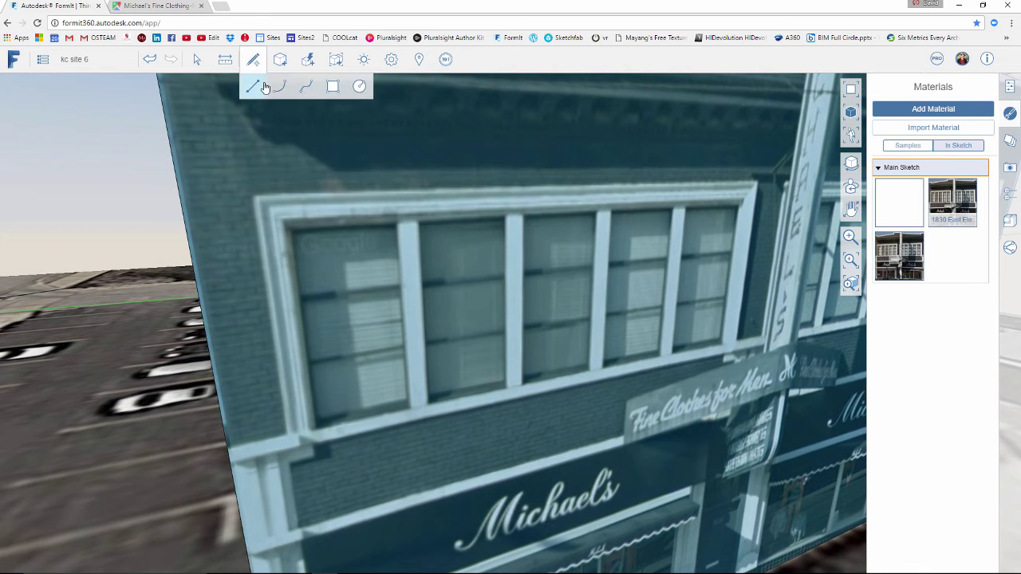
click(333, 87)
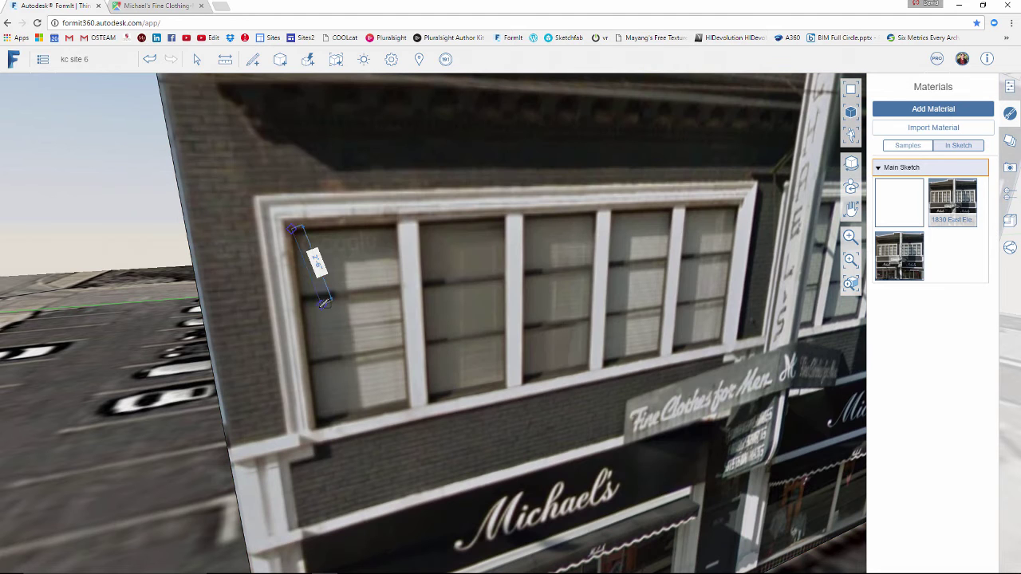
scroll(319, 421, up, 2)
click(313, 430)
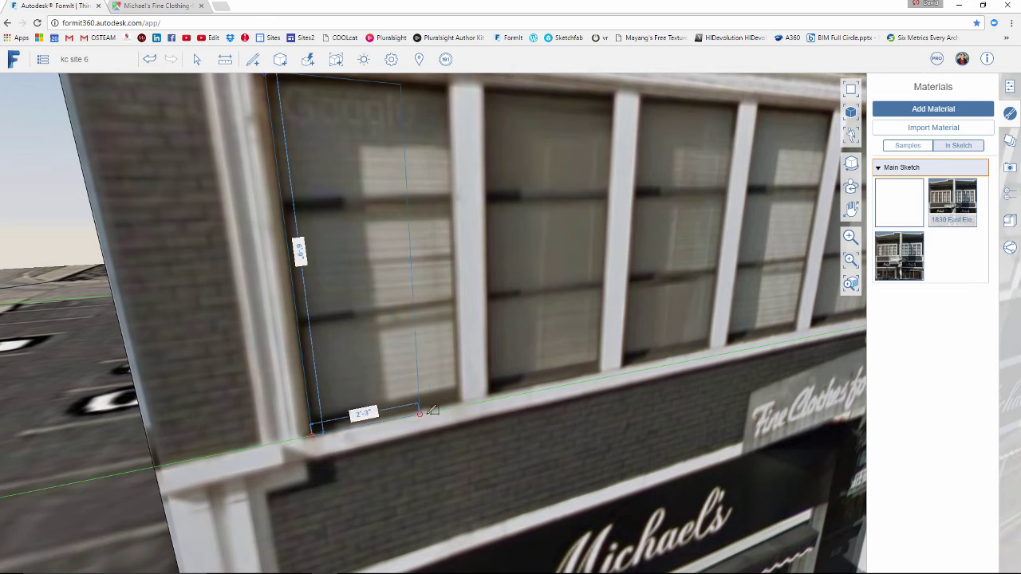
click(461, 406)
scroll(411, 342, down, 3)
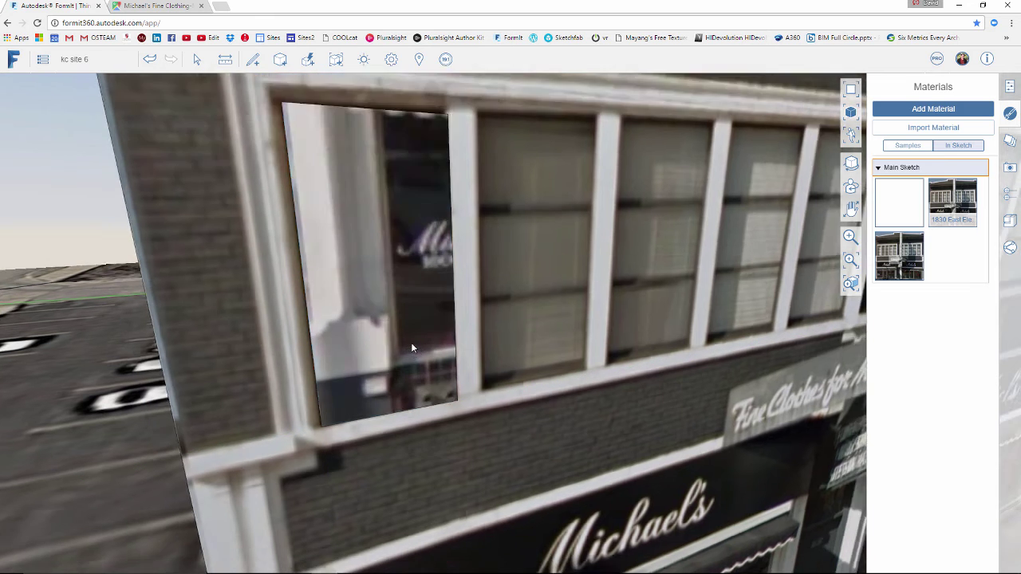
- Copy the window rectangle's face and paste it over the second window pane
click(422, 365)
right_click(389, 314)
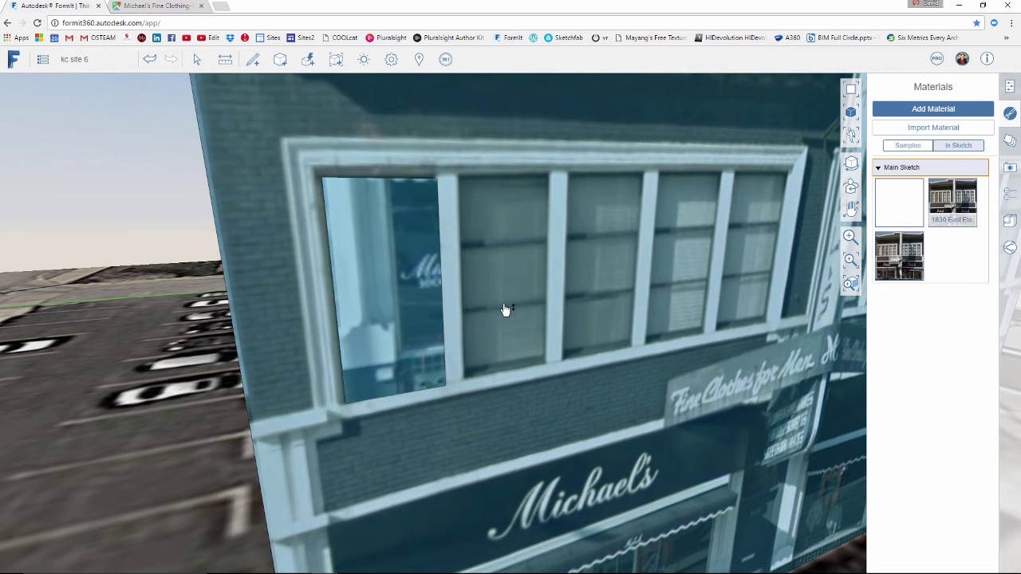
right_click(510, 310)
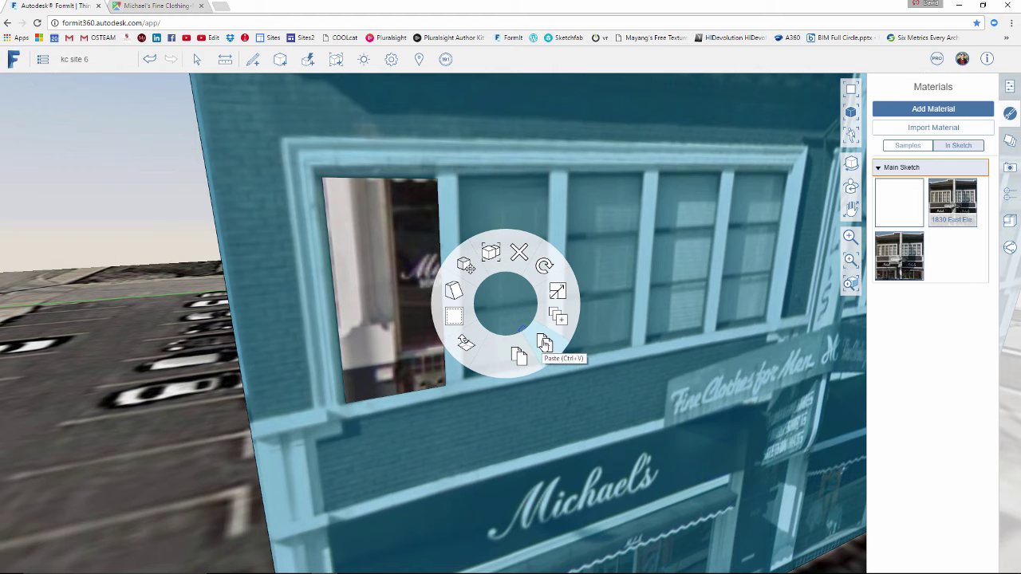
click(472, 399)
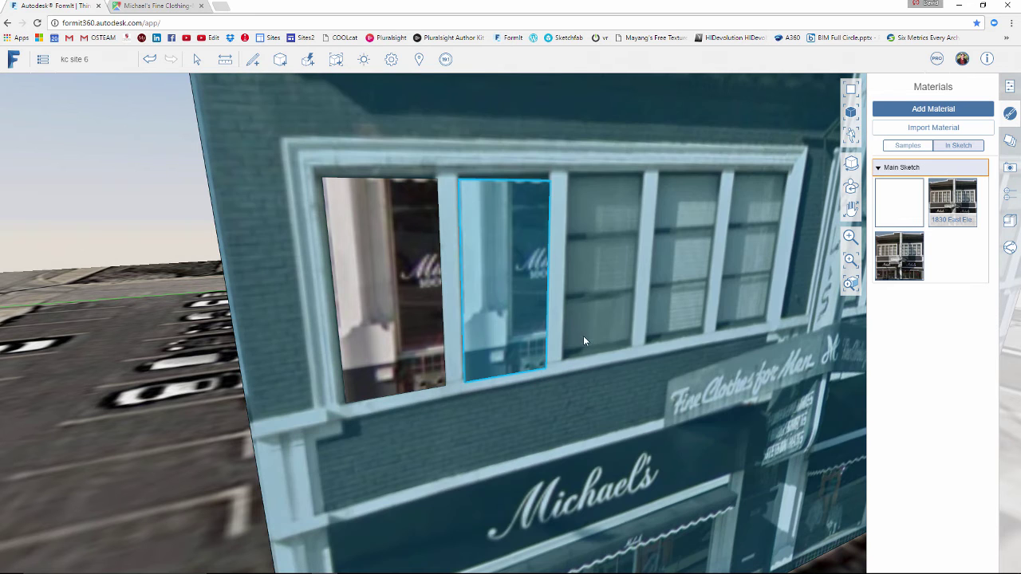
- Paste another copy of the window face over the third pane
right_click(595, 335)
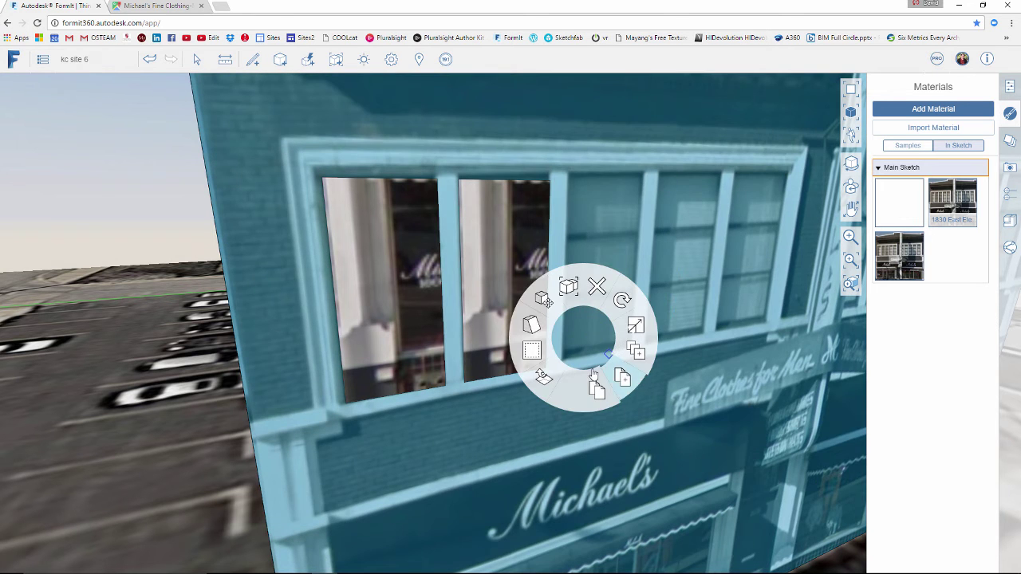
click(595, 375)
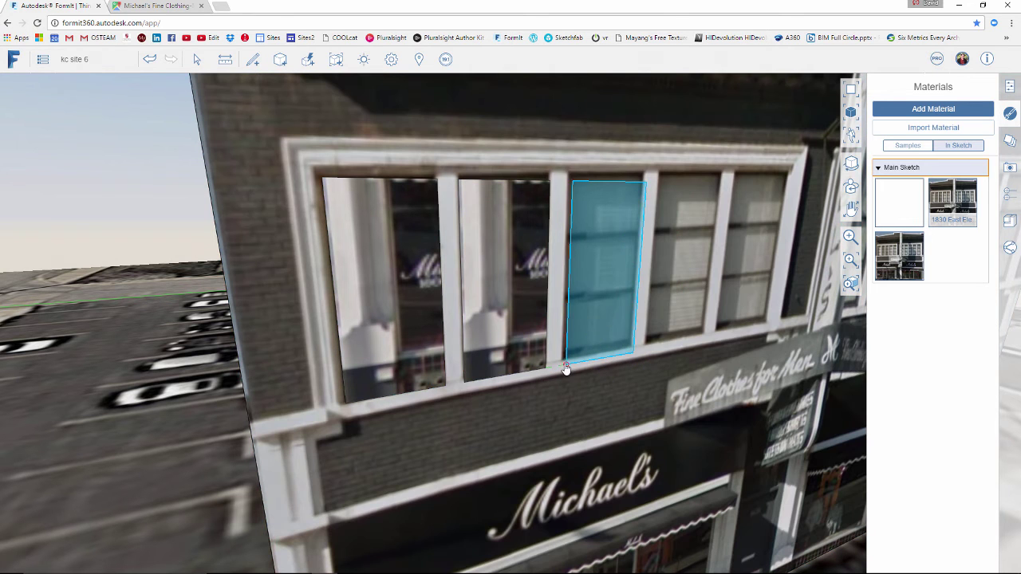
click(579, 365)
- Paste another copy of the window face over the fourth upper-floor pane
right_drag(604, 368, 619, 373)
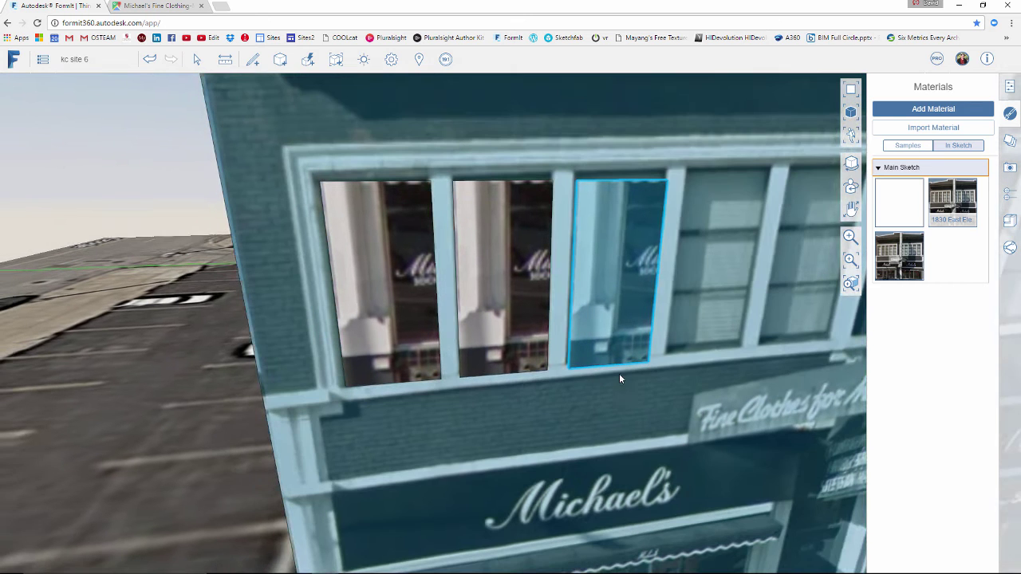
middle_drag(619, 373, 492, 375)
right_click(621, 314)
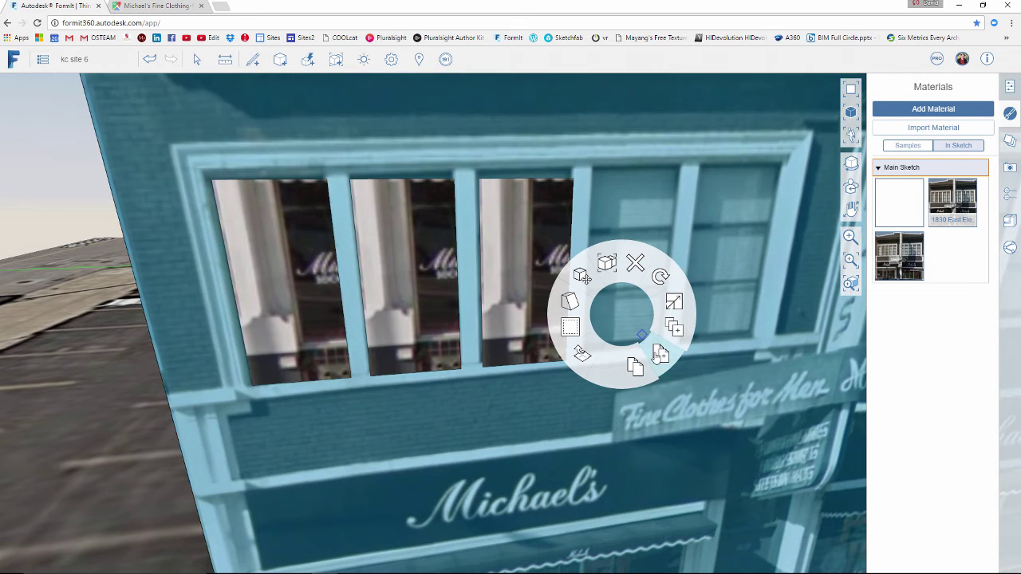
click(634, 360)
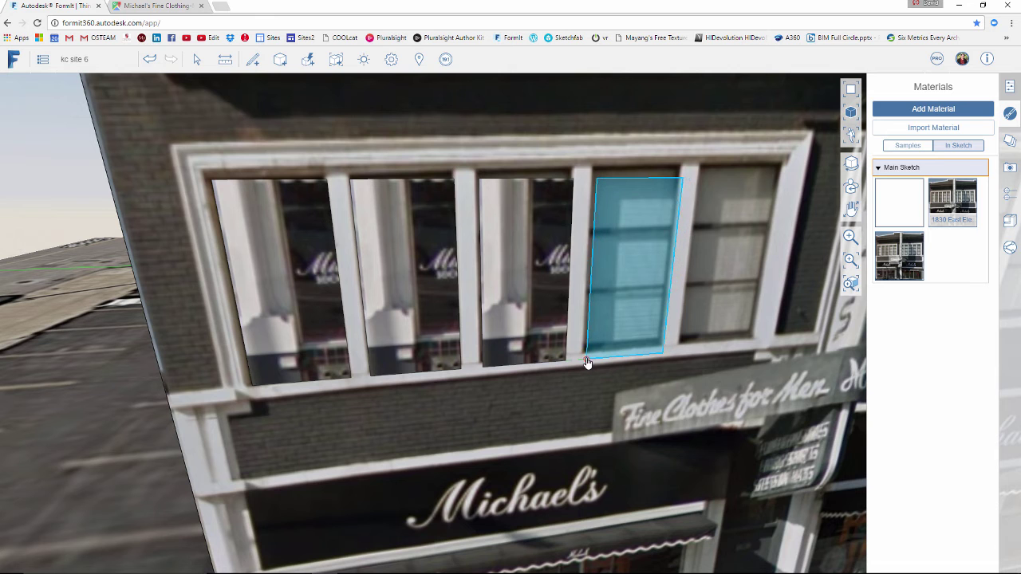
click(586, 360)
- Paste the final copy of the window face over the fifth pane of the same window group
right_click(692, 367)
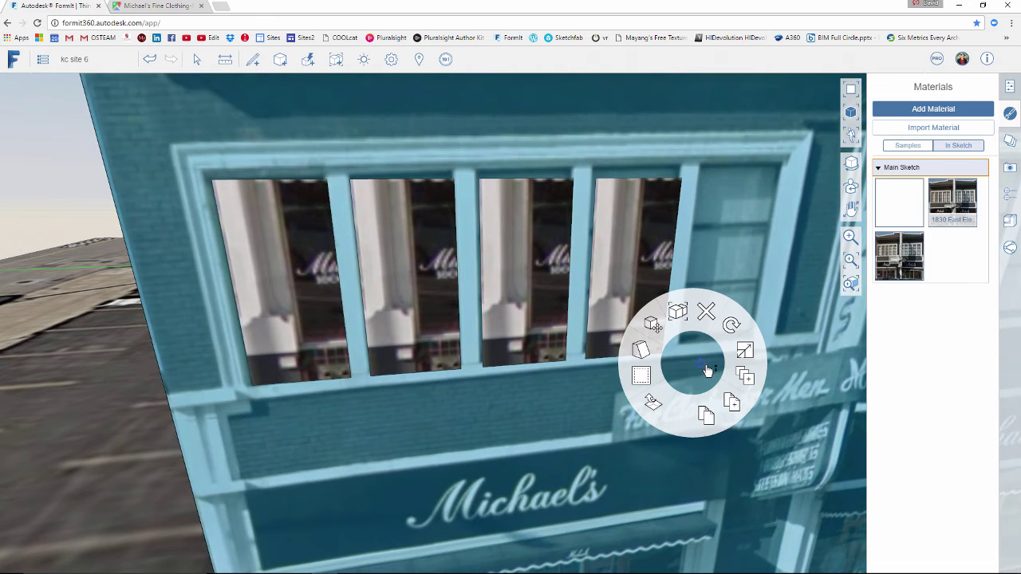
click(732, 405)
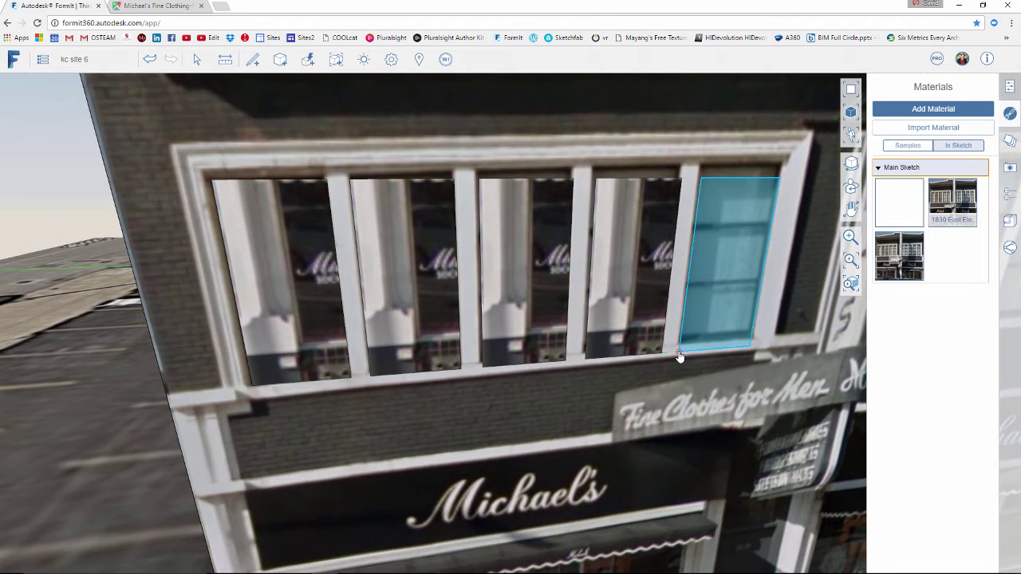
click(680, 357)
key(Escape)
- Select all five window faces together and push them about 6 inches into the facade
scroll(544, 387, down, 3)
right_drag(549, 391, 660, 364)
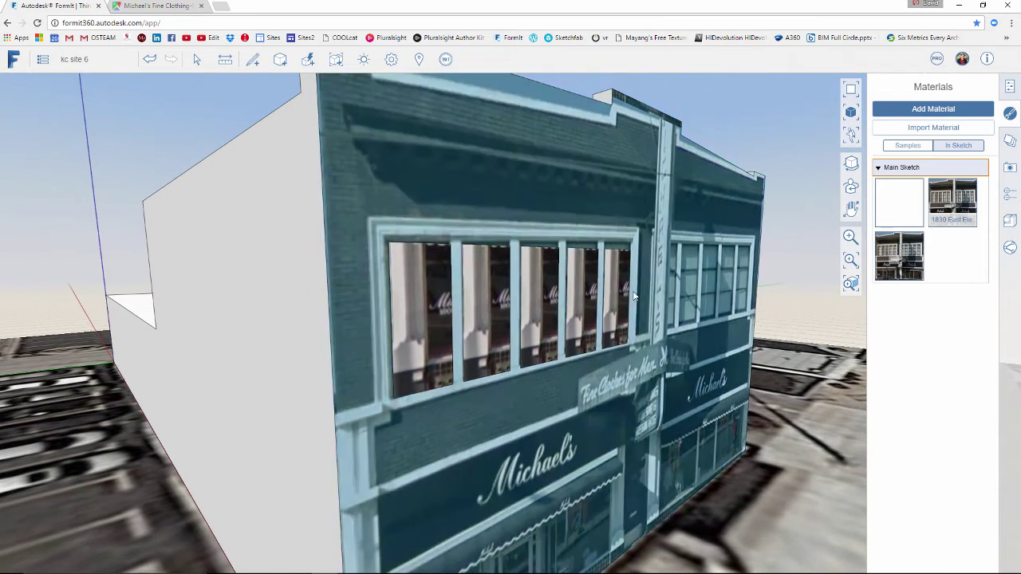
middle_drag(636, 283, 421, 370)
scroll(492, 367, up, 2)
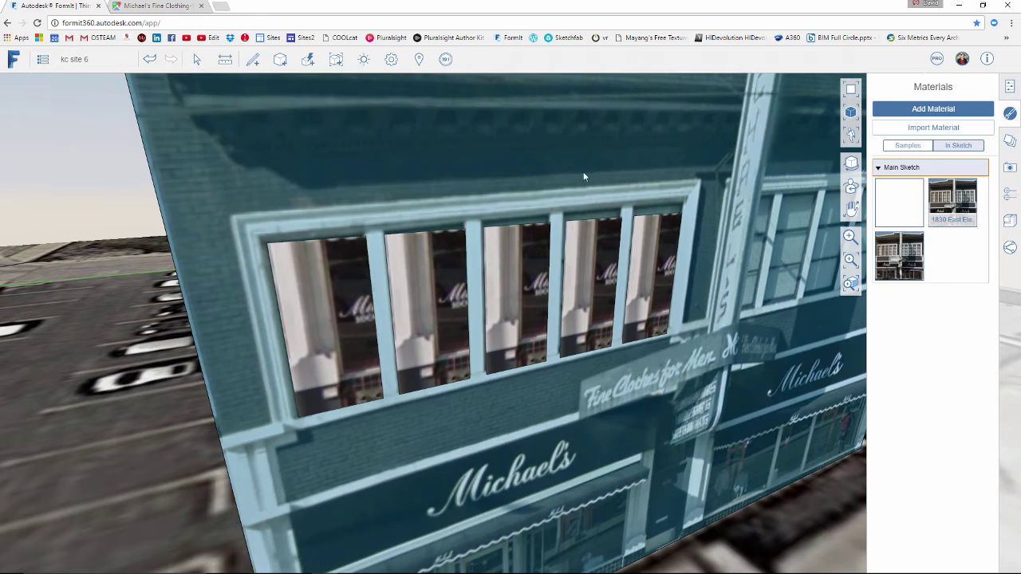
middle_drag(550, 323, 559, 421)
middle_drag(357, 368, 358, 362)
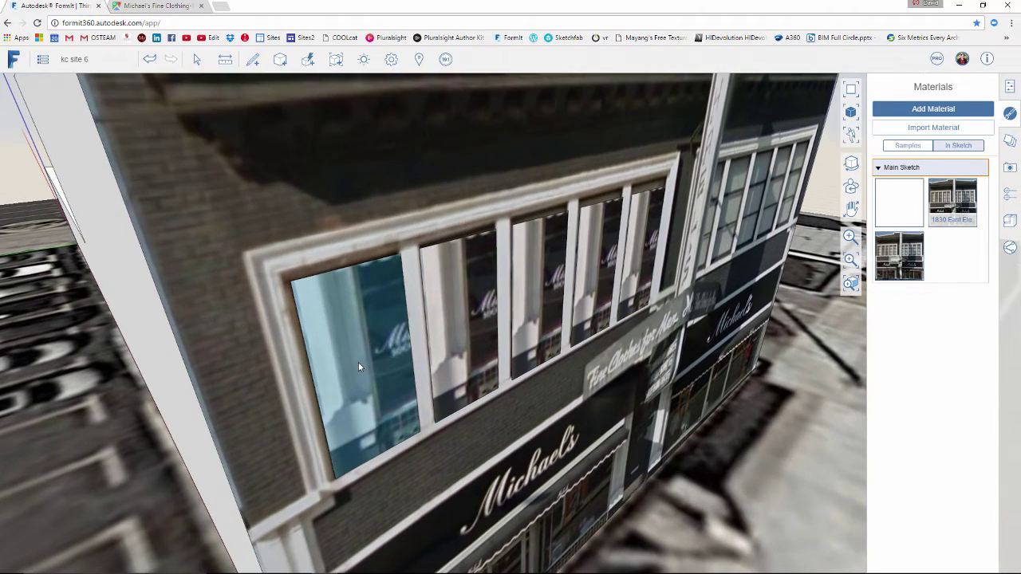
click(358, 369)
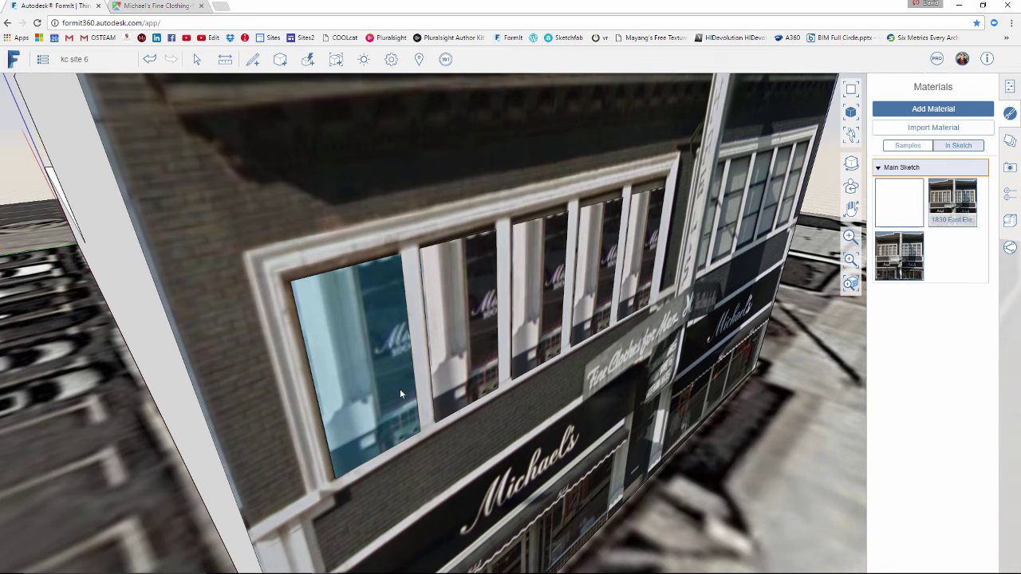
shift+click(468, 355)
click(592, 303)
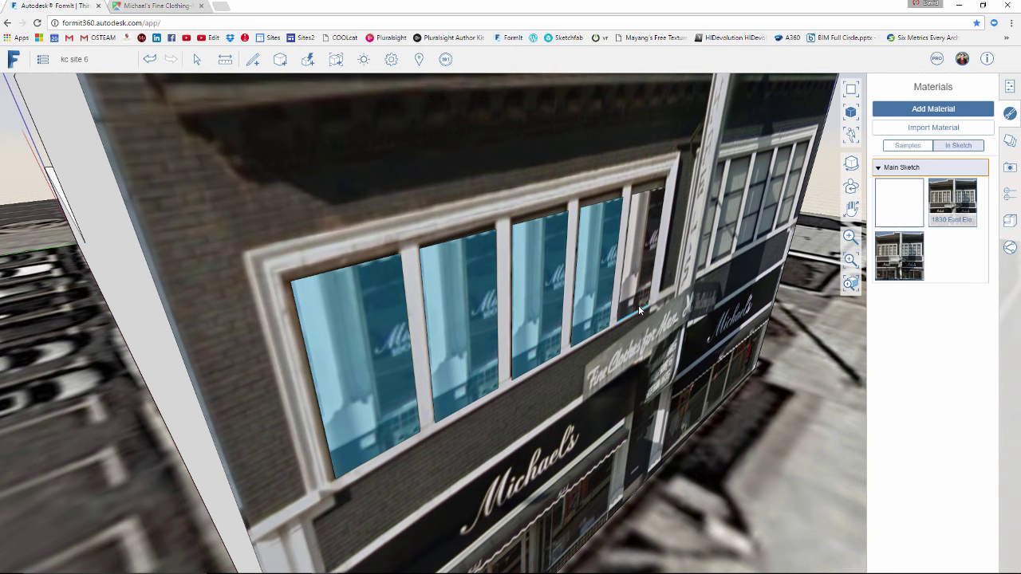
click(637, 293)
middle_drag(357, 363, 369, 383)
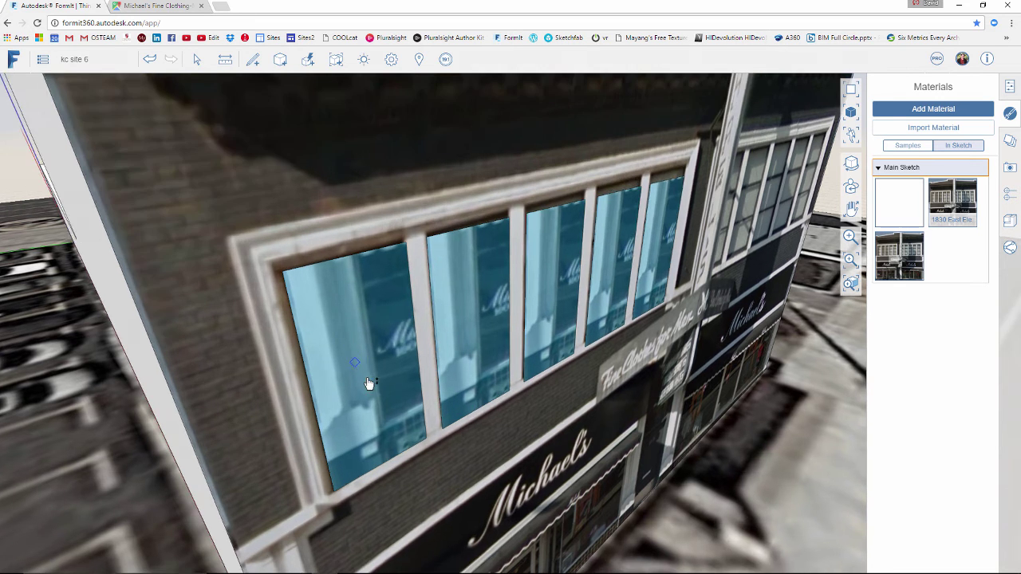
drag(363, 378, 360, 377)
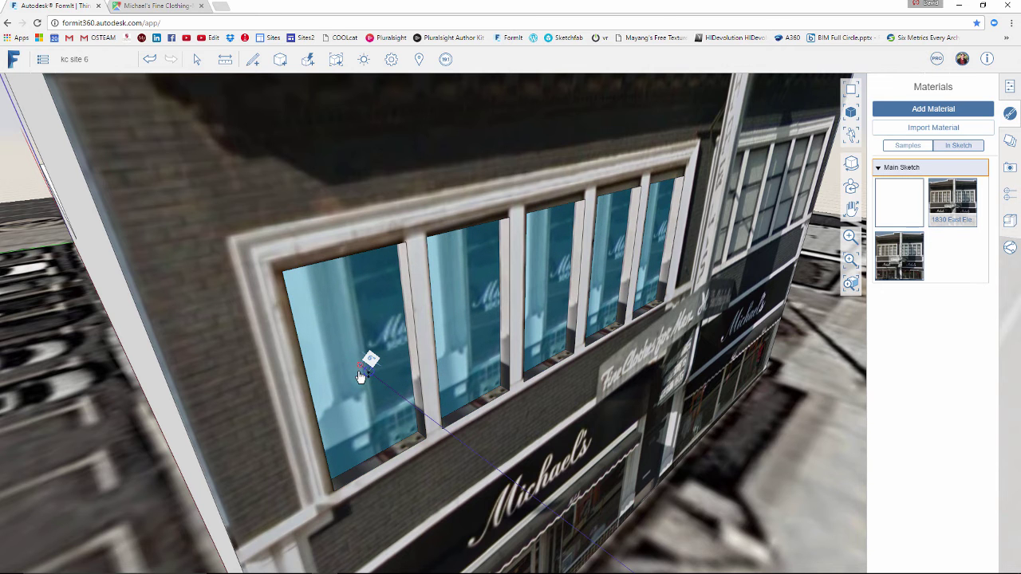
click(360, 377)
- Draw a rectangle about 21' wide and 8' tall around the outer trim of the five-window group
scroll(403, 417, down, 3)
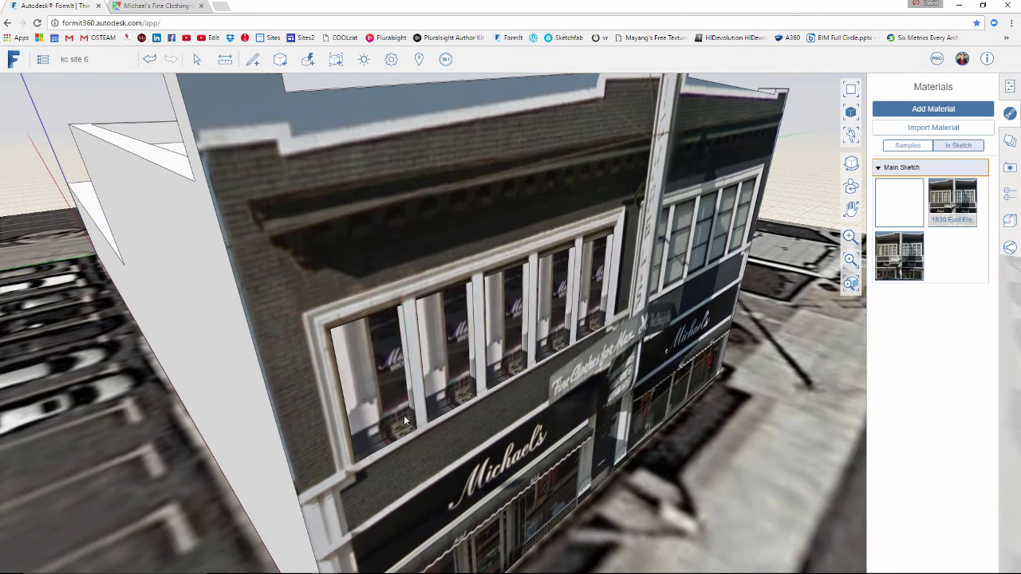
right_drag(414, 409, 351, 351)
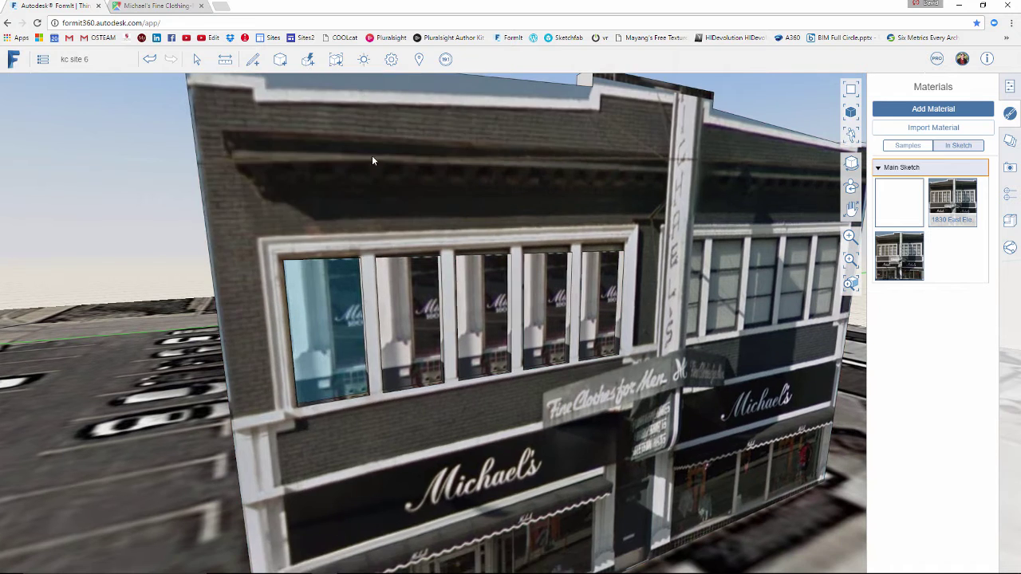
mouse_move(279, 69)
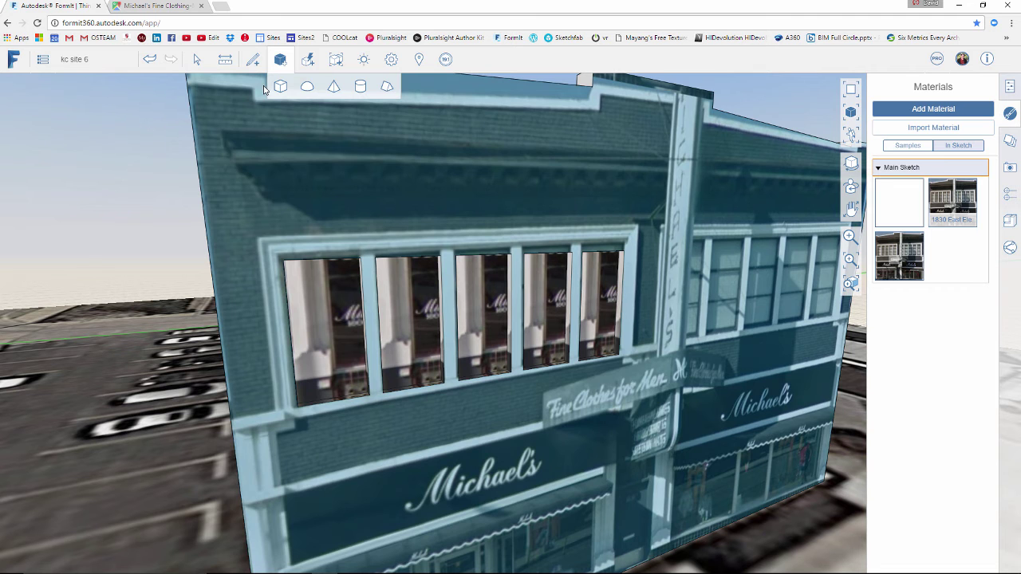
click(331, 88)
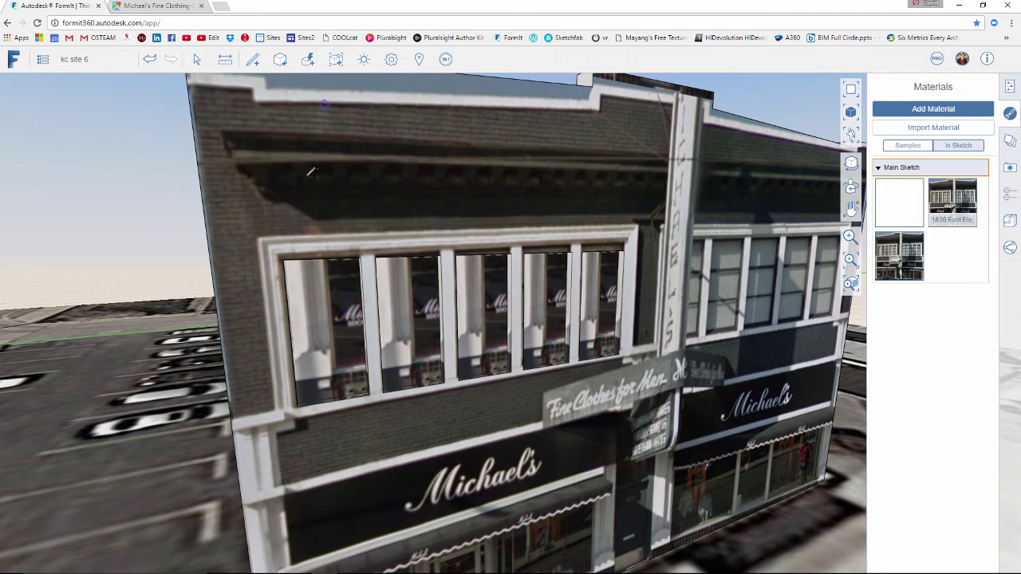
click(261, 236)
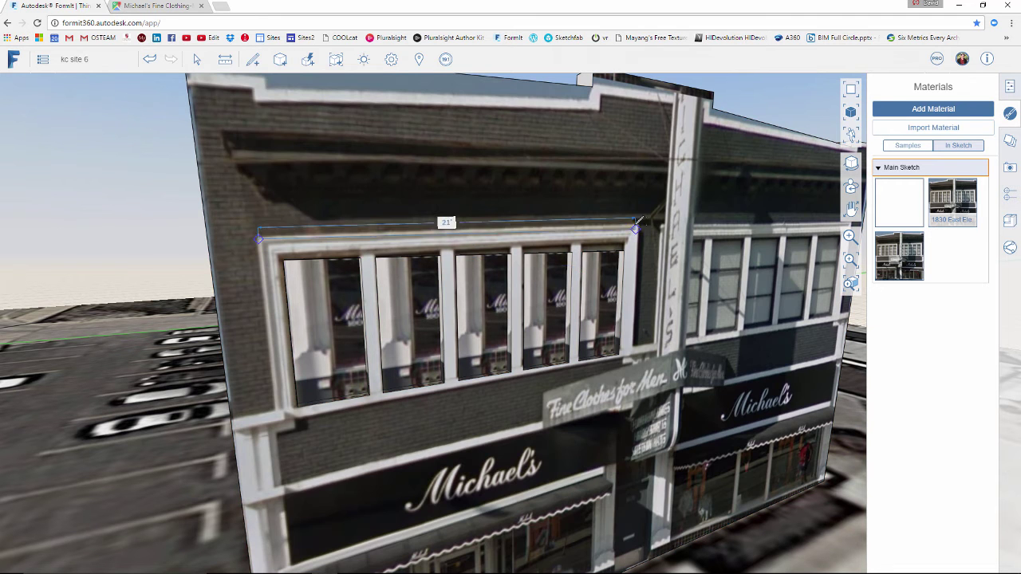
scroll(636, 233, up, 2)
scroll(636, 233, up, 1)
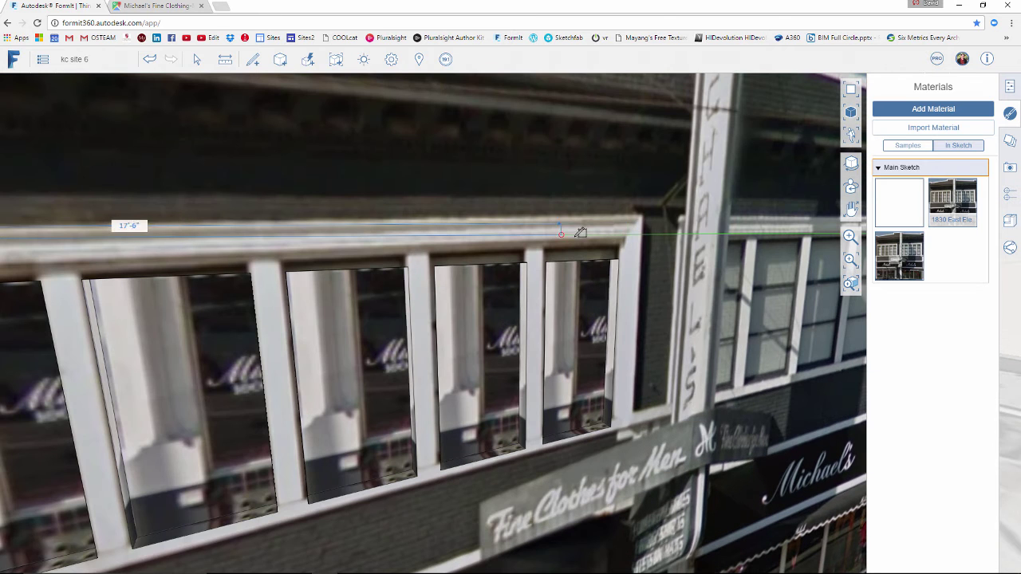
click(646, 234)
middle_drag(638, 292, 641, 159)
scroll(638, 224, down, 1)
scroll(630, 301, up, 1)
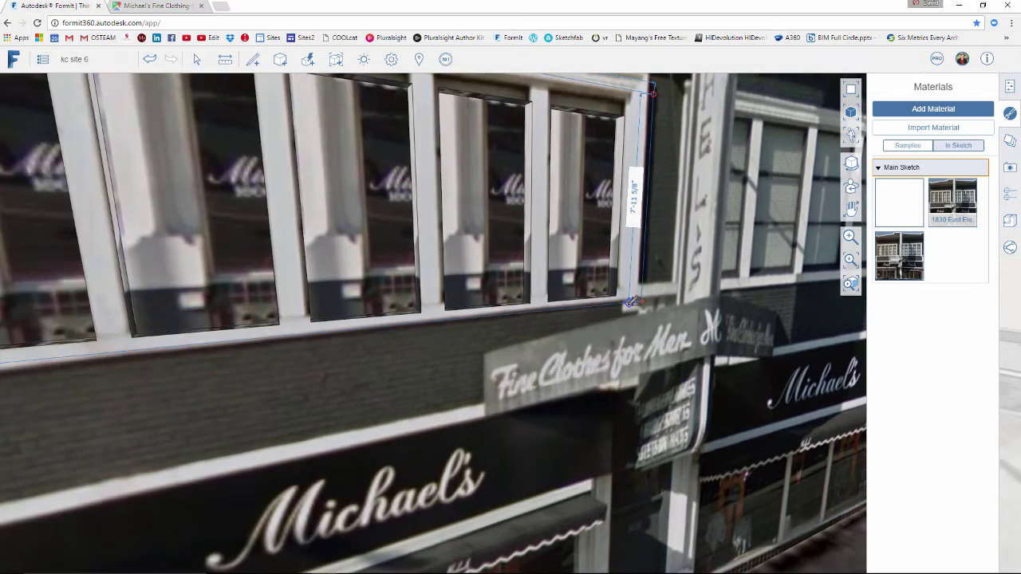
scroll(630, 301, up, 1)
click(638, 307)
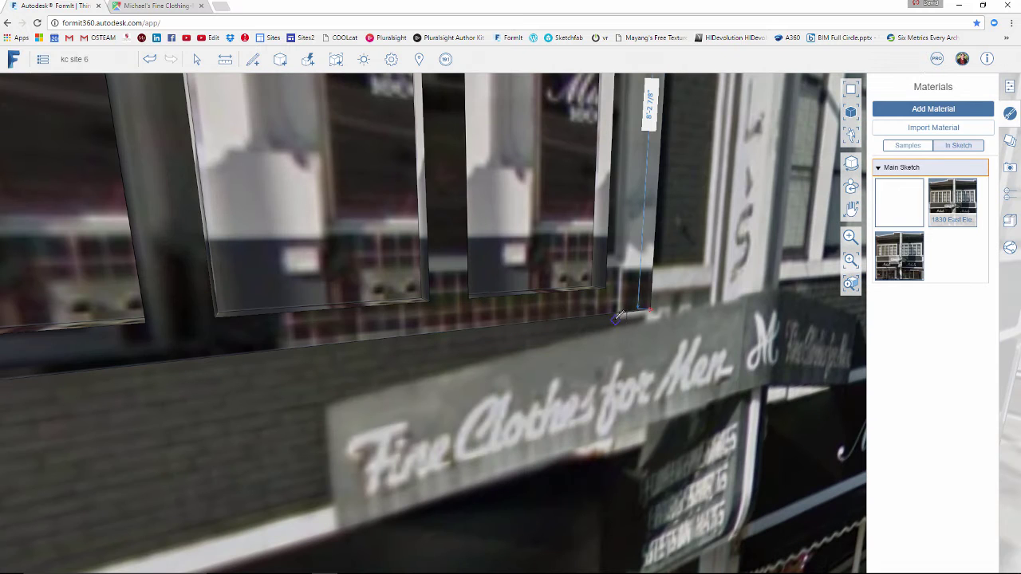
key(Escape)
- Offset the window surround's face about 6 inches inward to form a border strip
click(319, 136)
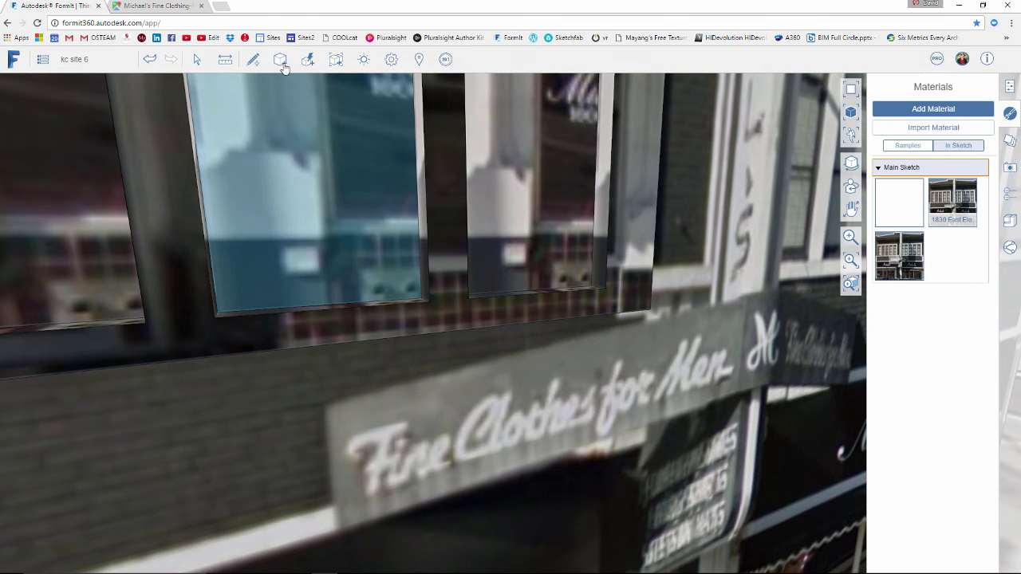
click(639, 237)
right_click(631, 280)
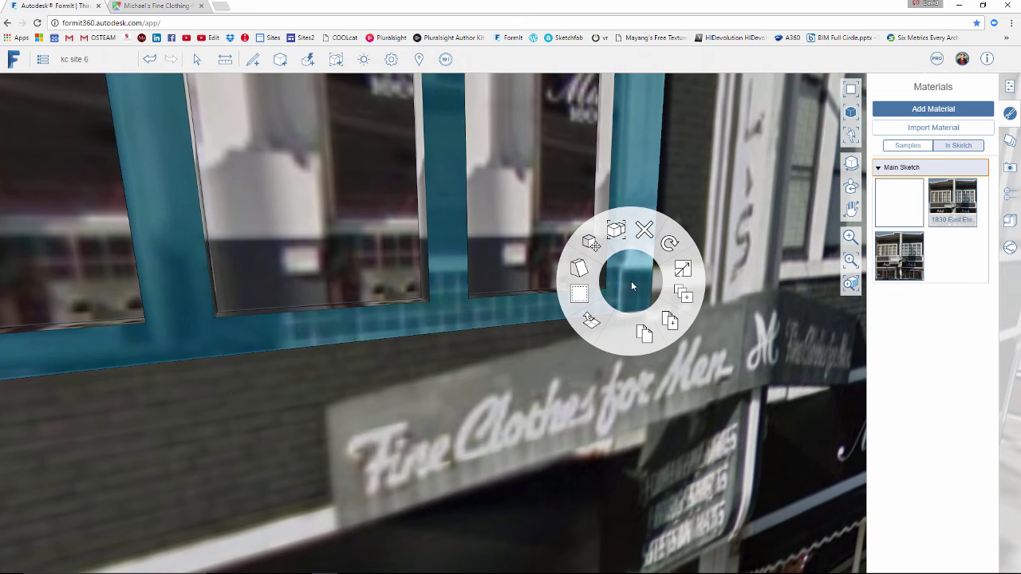
click(580, 296)
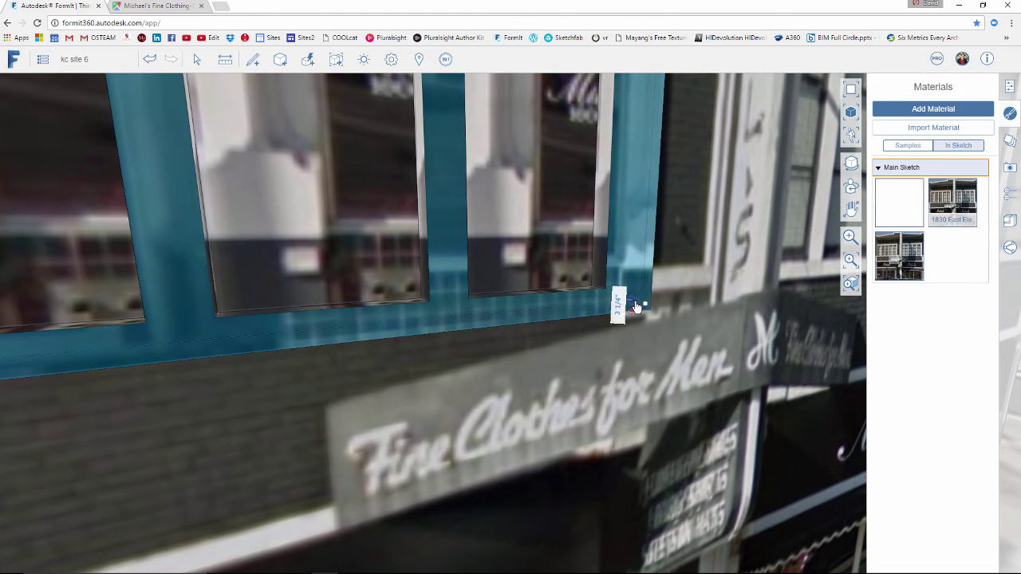
scroll(636, 308, up, 2)
click(615, 287)
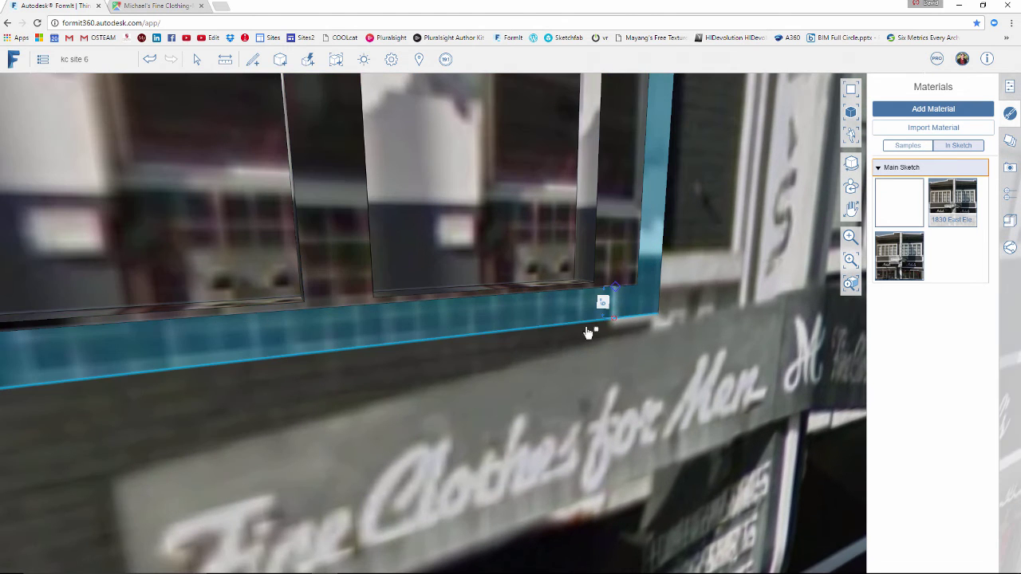
- Extrude the border strip around the windows slightly outward from the facade
scroll(630, 298, down, 2)
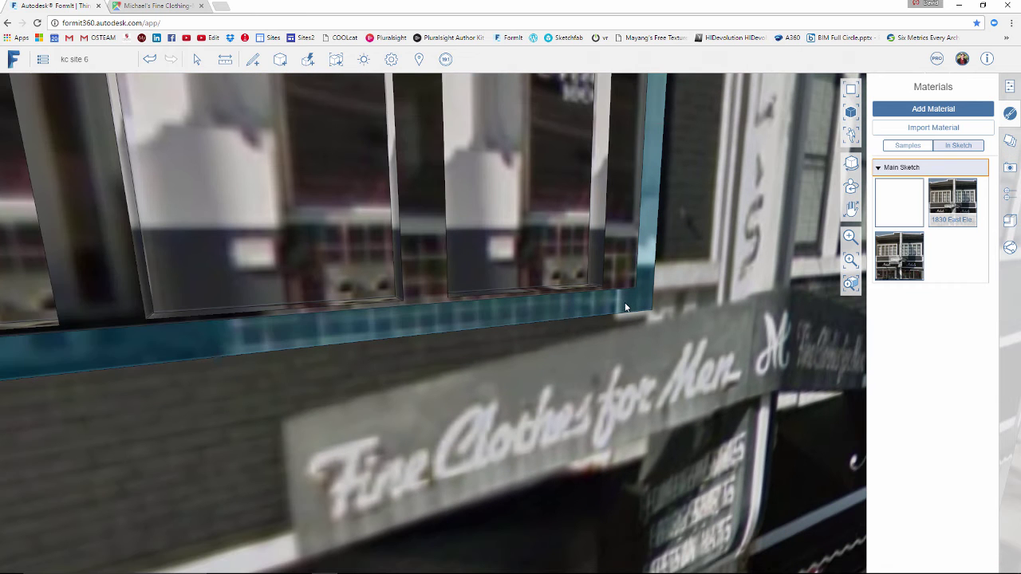
drag(638, 307, 647, 313)
click(649, 313)
scroll(587, 355, down, 3)
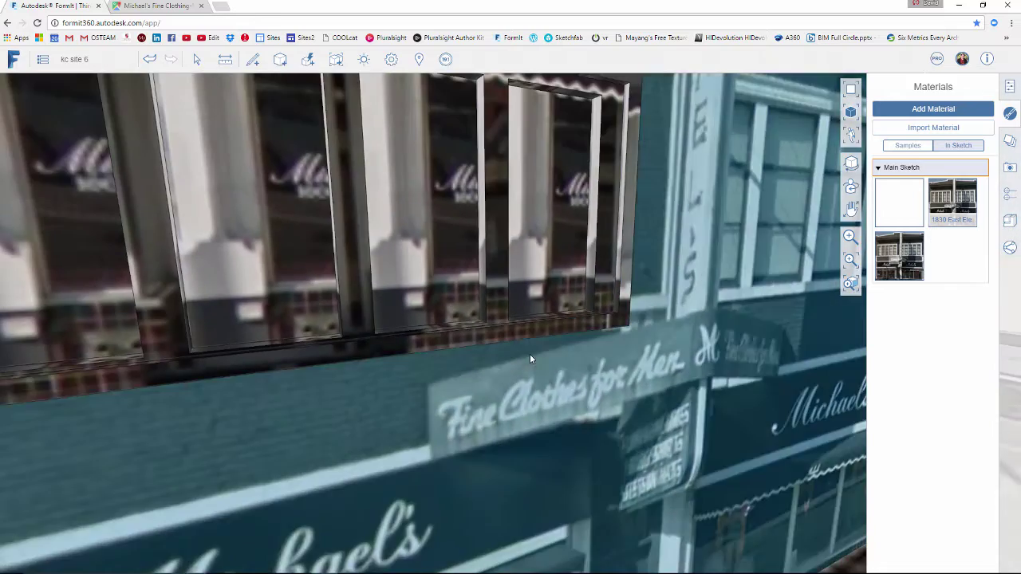
- Draw a closed vertical outline about 25' tall for the projecting sign, starting from the central parapet's top edge and extending about 3' off the facade
right_drag(531, 357, 571, 370)
scroll(566, 368, down, 2)
mouse_move(575, 367)
middle_down()
mouse_move(650, 348)
mouse_move(607, 368)
mouse_move(636, 364)
mouse_move(674, 349)
mouse_move(569, 378)
mouse_move(490, 362)
mouse_move(561, 360)
mouse_move(499, 244)
mouse_move(534, 246)
mouse_move(472, 221)
mouse_move(466, 185)
middle_up()
scroll(501, 244, up, 2)
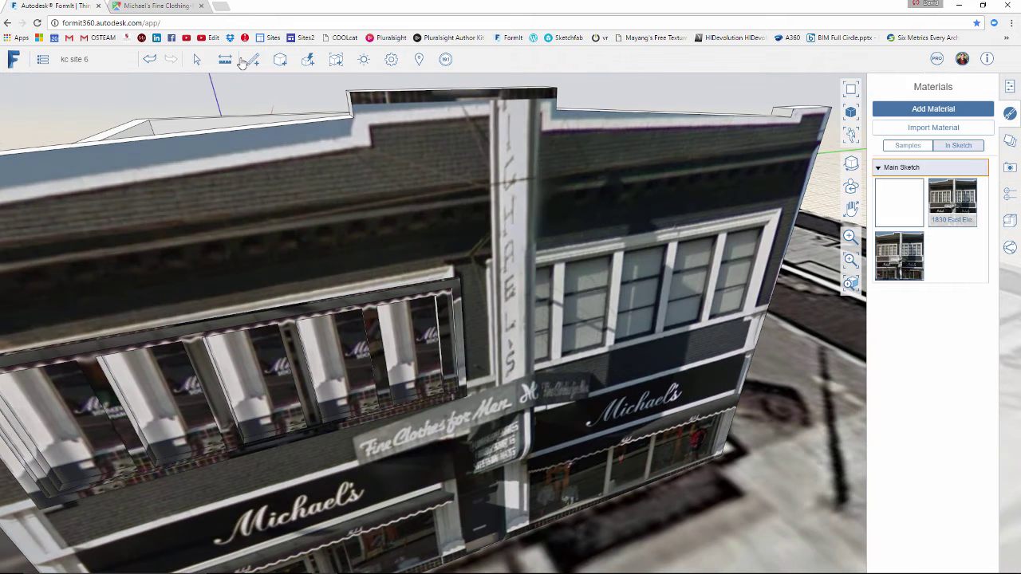
click(248, 62)
click(253, 86)
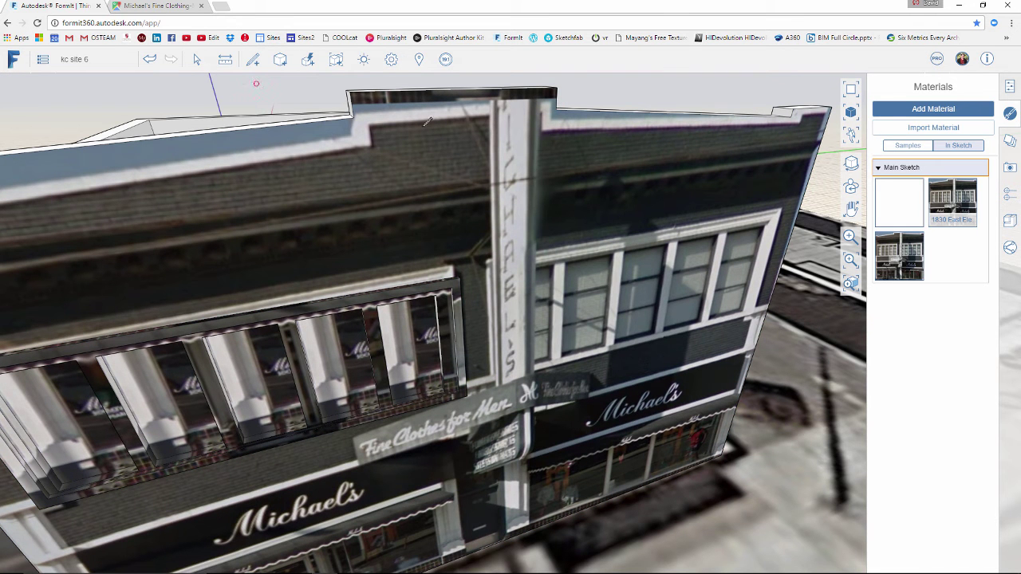
click(463, 88)
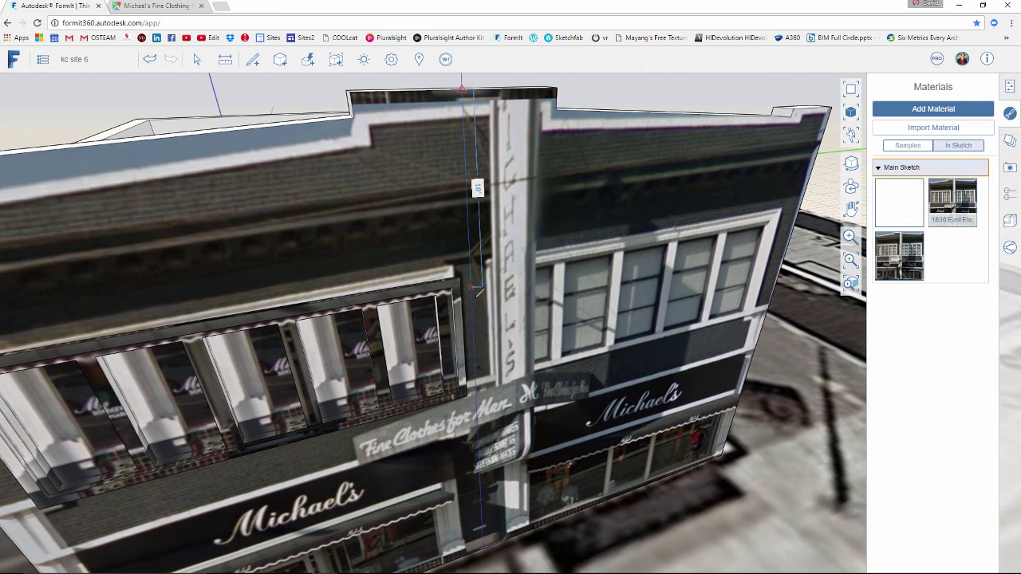
middle_drag(482, 254, 485, 214)
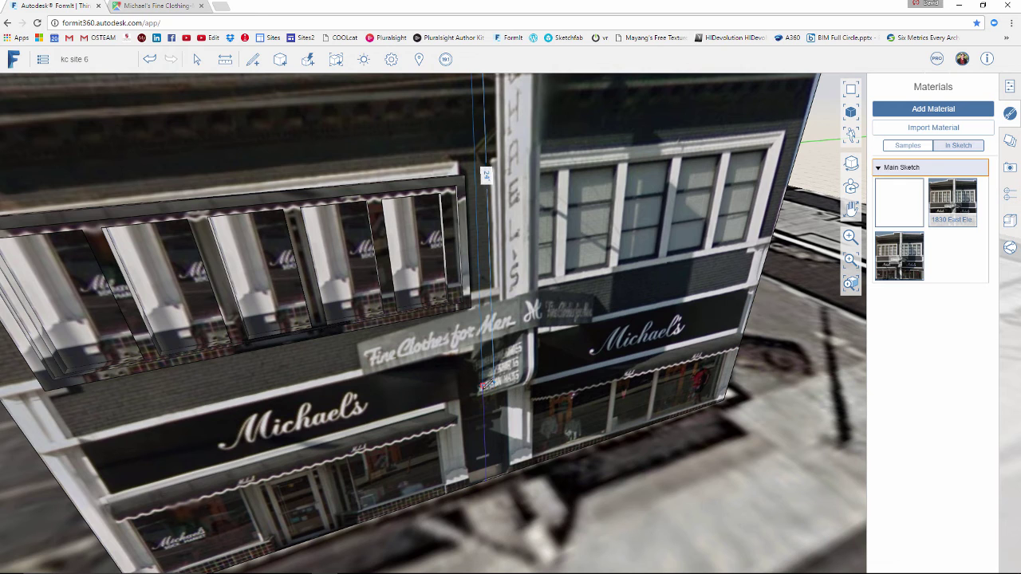
scroll(478, 386, down, 3)
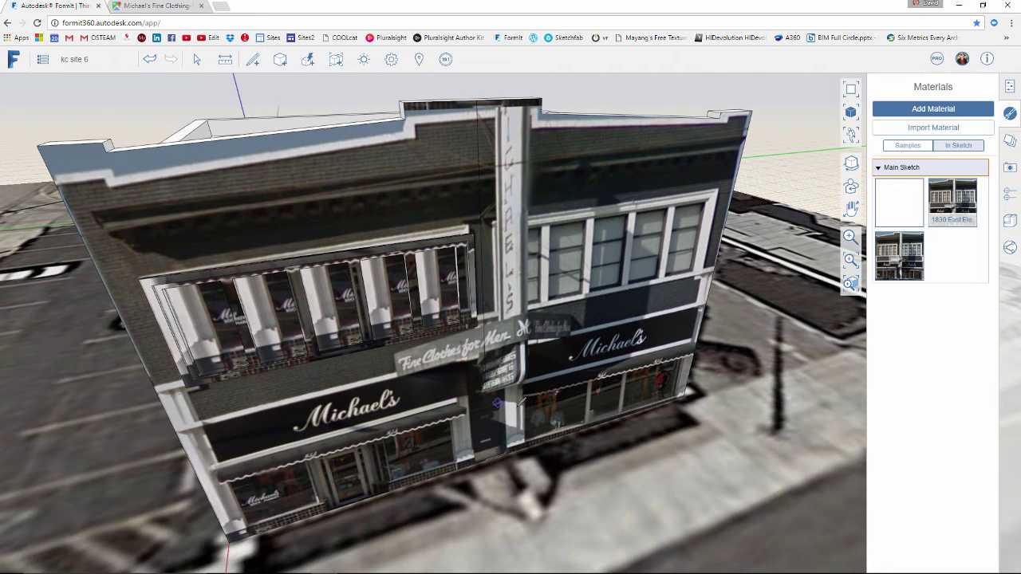
right_drag(518, 405, 566, 407)
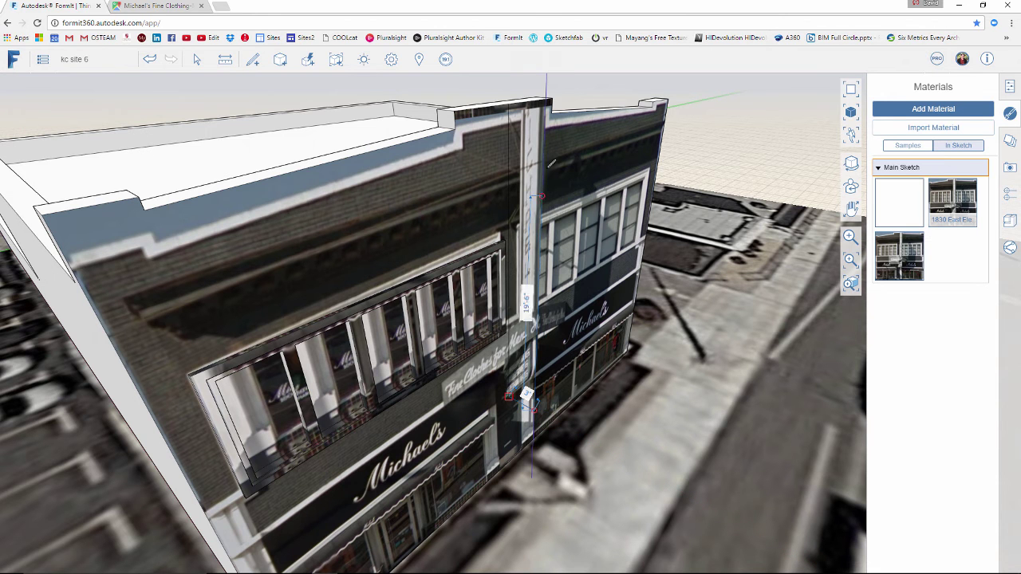
middle_drag(545, 141, 533, 203)
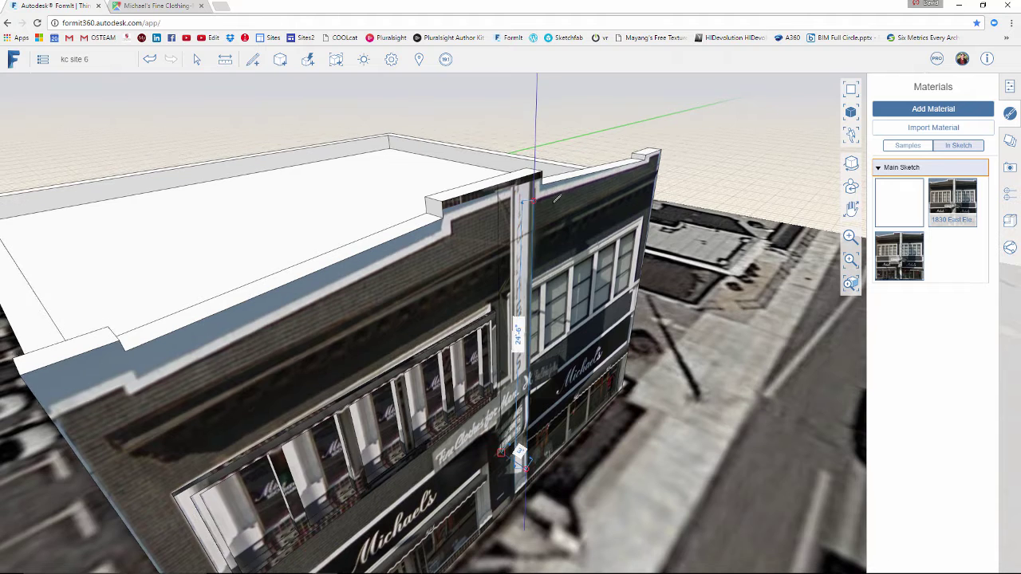
right_drag(552, 204, 580, 212)
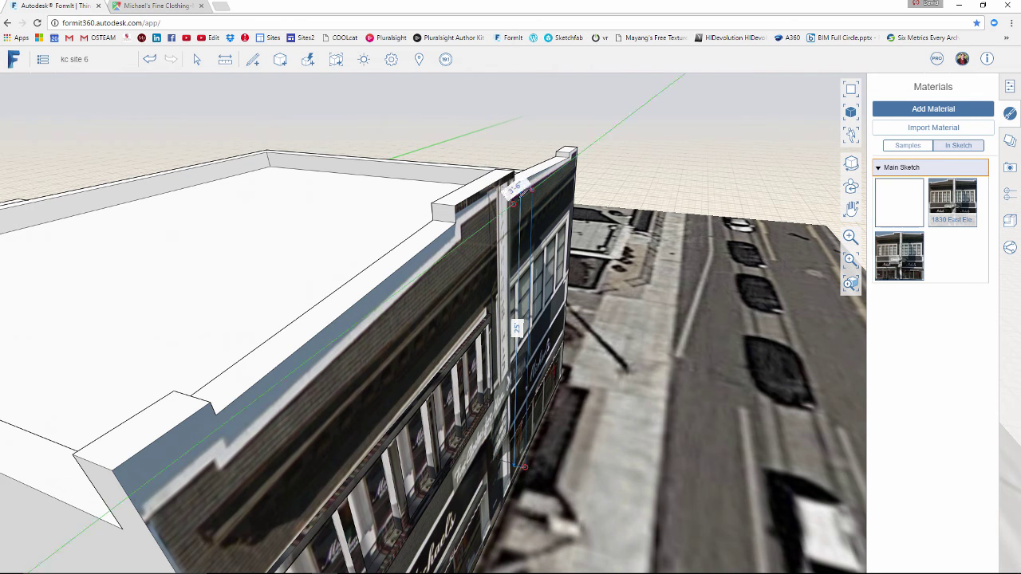
click(523, 466)
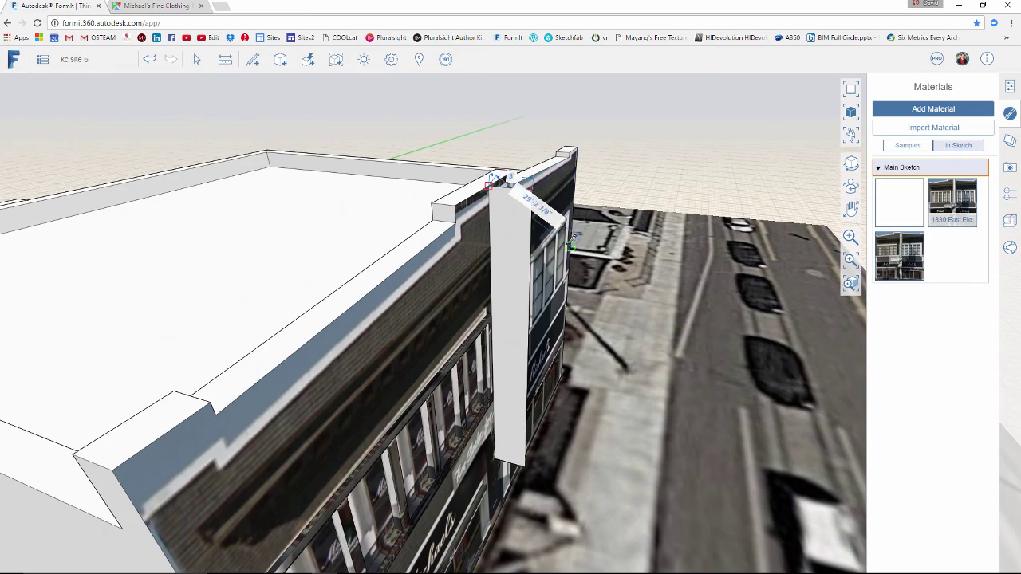
- Extrude the projecting sign's outline sideways on both sides to turn it into a solid vertical slab
right_drag(639, 254, 583, 272)
scroll(393, 387, up, 2)
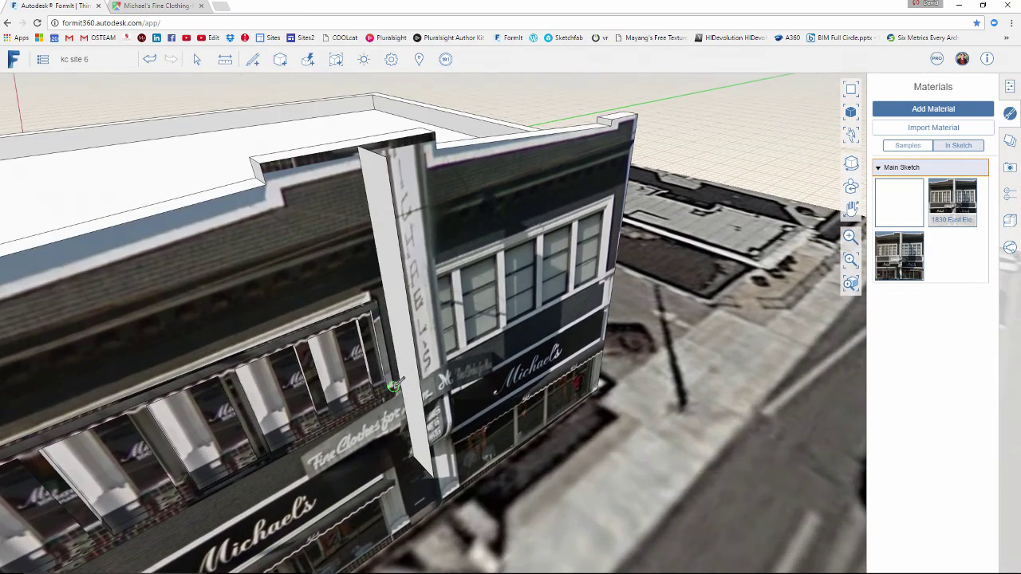
scroll(400, 374, up, 3)
middle_drag(432, 421, 449, 402)
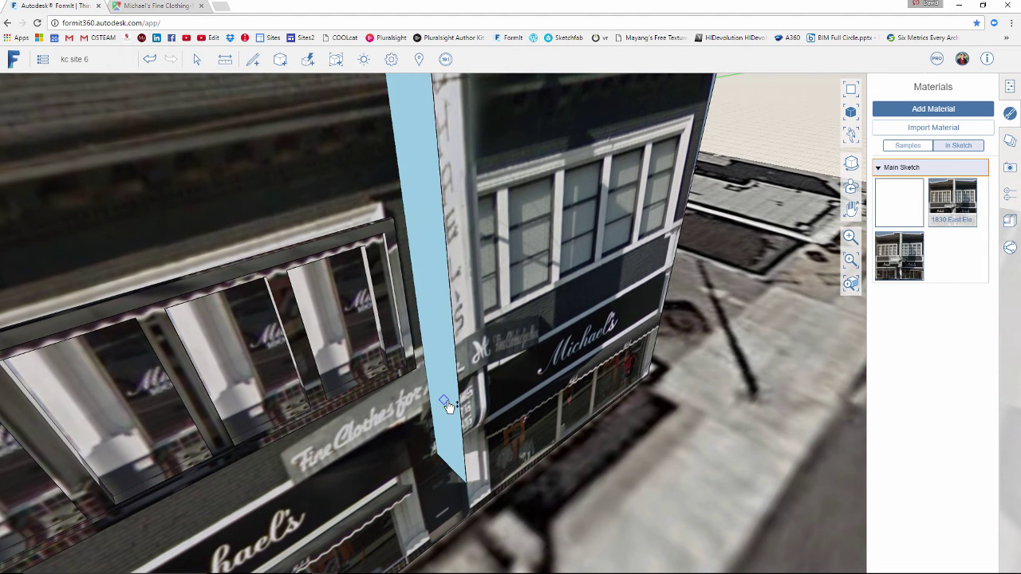
drag(445, 409, 443, 411)
middle_drag(517, 417, 502, 399)
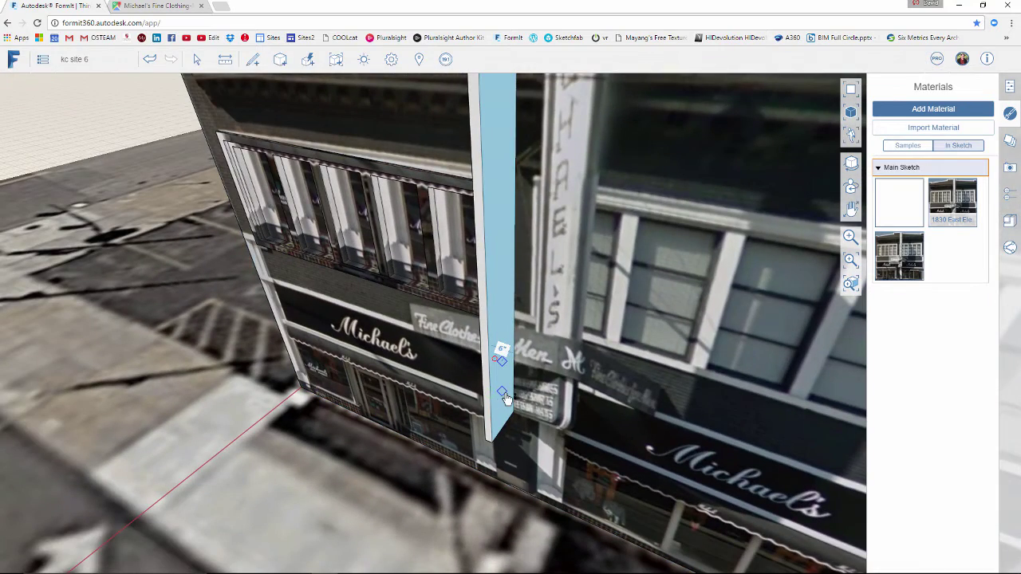
drag(507, 400, 513, 401)
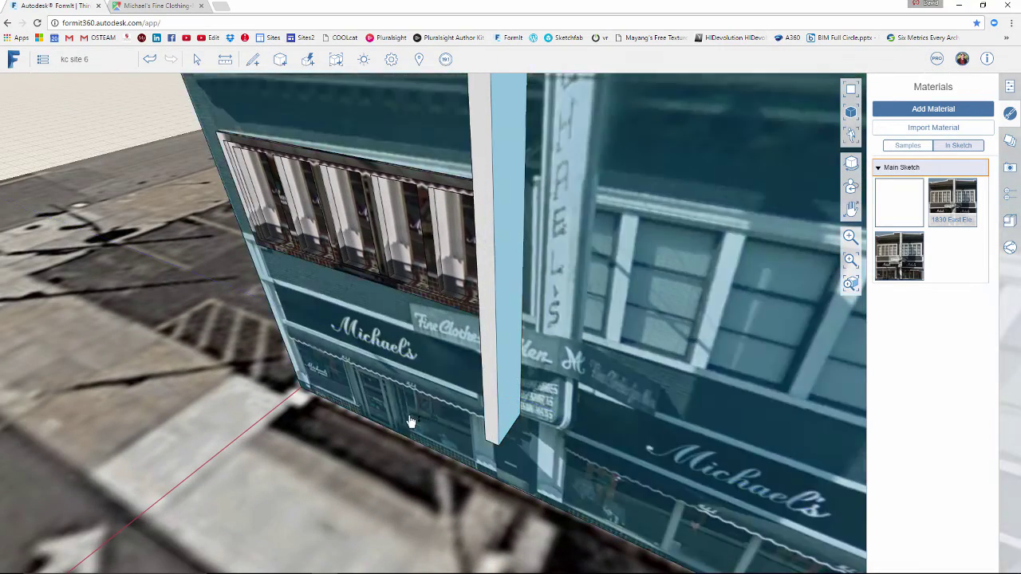
- Draw a line separating the sign's top from the central parapet and raise the sign's top face above the parapet
scroll(410, 419, down, 3)
middle_drag(452, 417, 509, 357)
scroll(446, 199, up, 3)
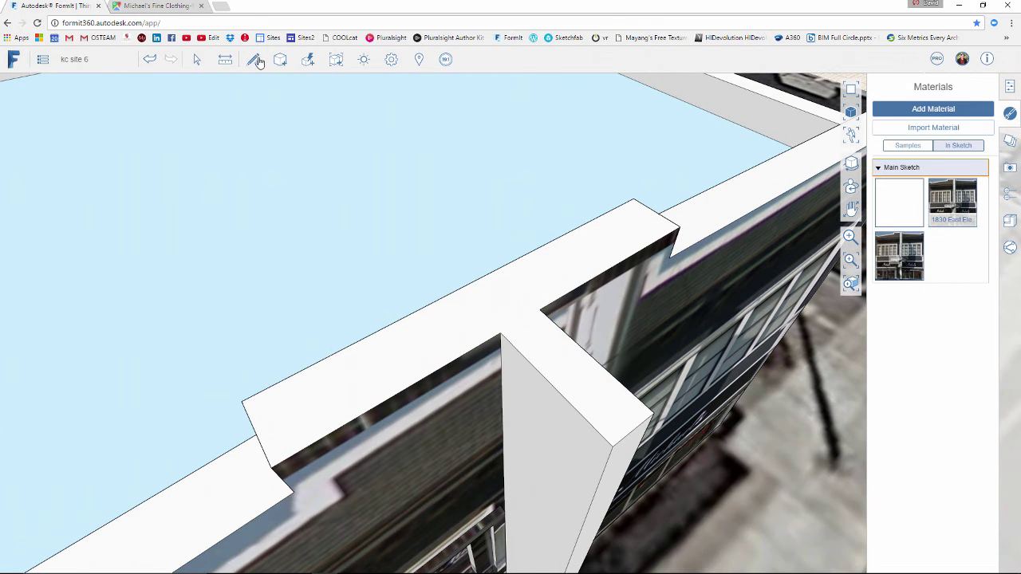
mouse_move(258, 63)
click(256, 86)
click(500, 332)
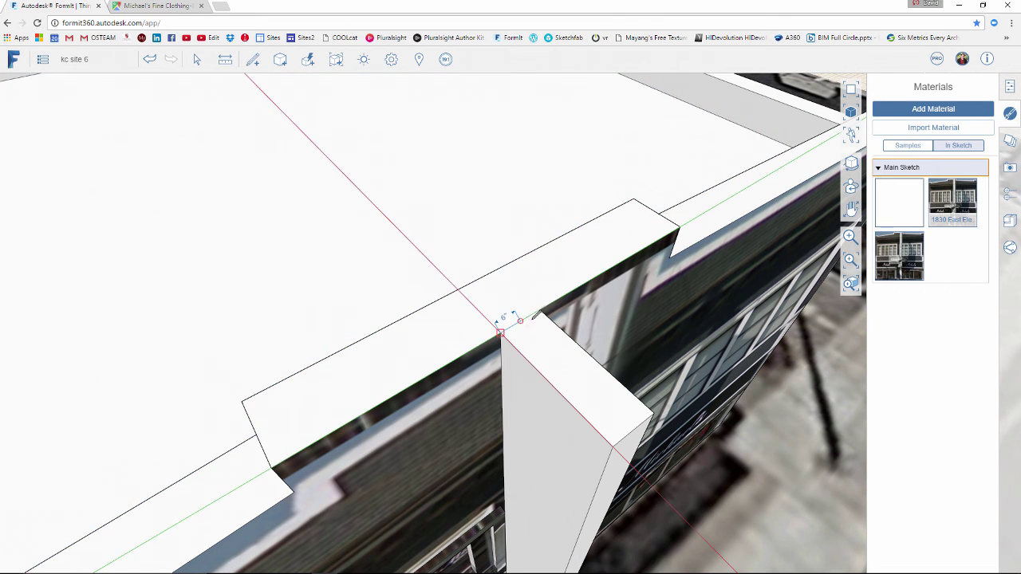
click(545, 319)
scroll(556, 338, down, 2)
click(566, 365)
drag(571, 370, 575, 256)
click(583, 338)
scroll(583, 338, down, 2)
- Draw a rectangle about 20' wide and 1'-6" tall over the storefront awning below the shop name
right_drag(616, 431, 603, 357)
scroll(610, 363, down, 2)
middle_drag(615, 369, 606, 265)
middle_drag(573, 324, 403, 400)
scroll(404, 402, up, 5)
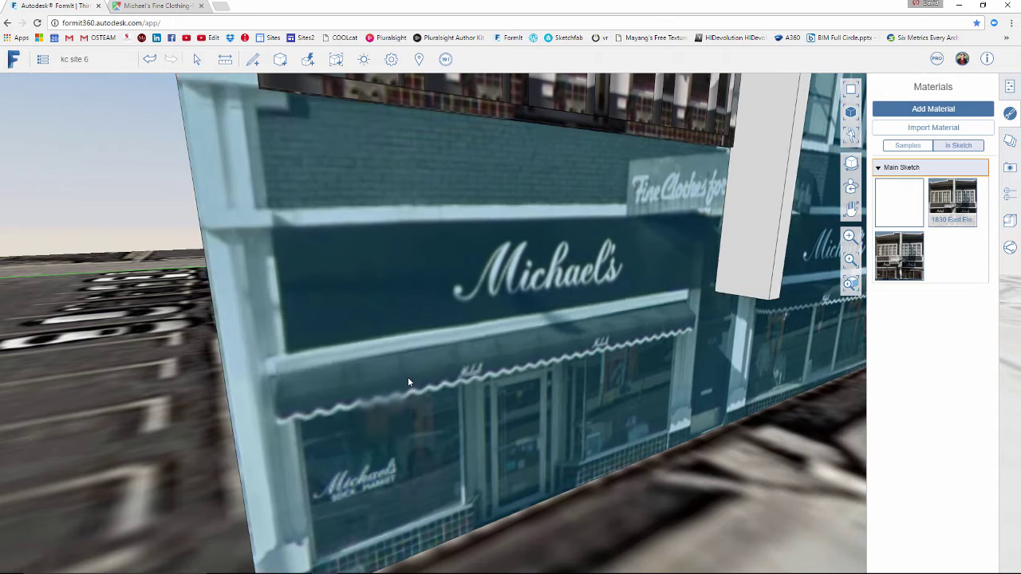
mouse_move(253, 66)
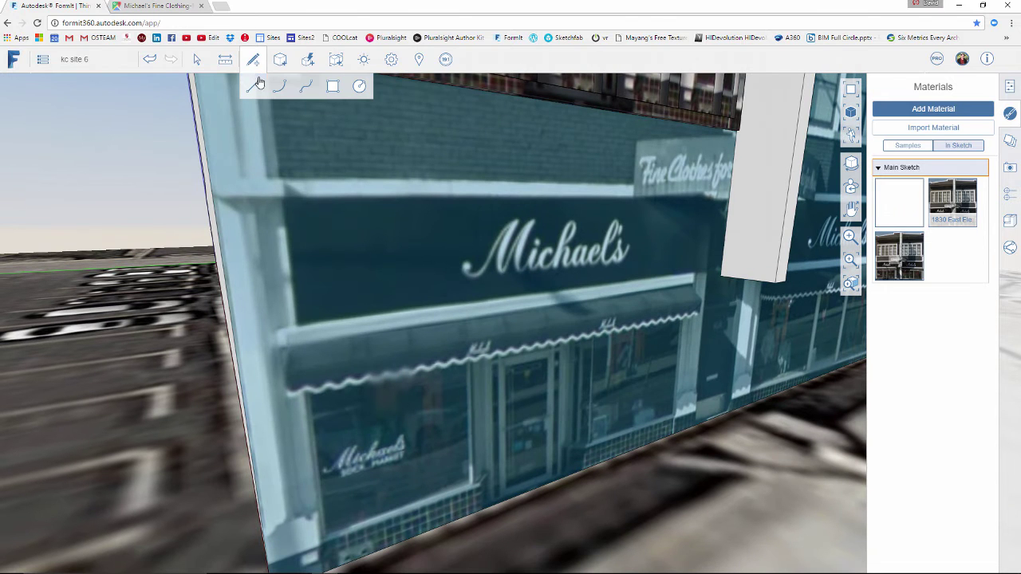
click(332, 88)
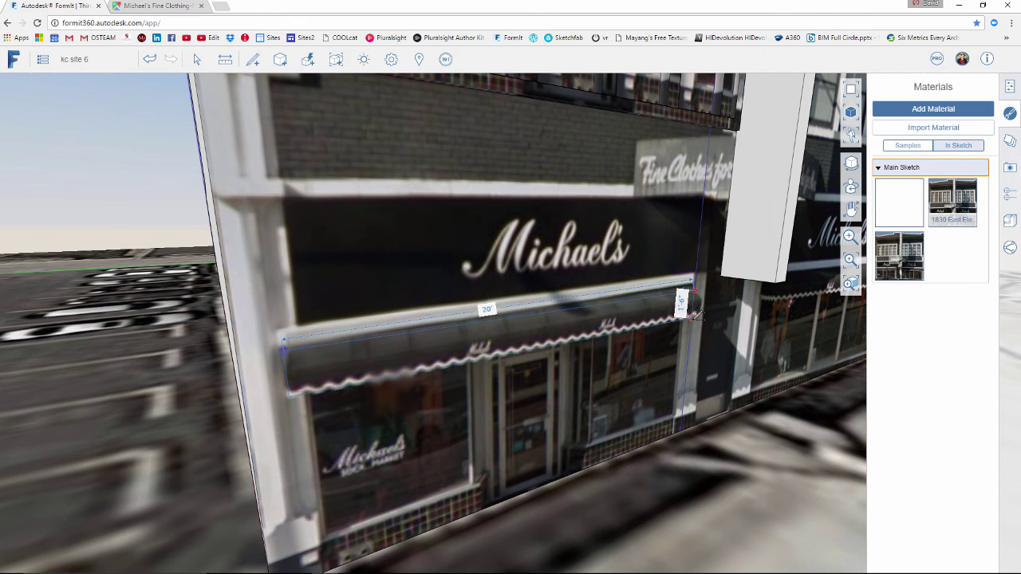
click(693, 317)
- Extrude the awning rectangle outward from the facade and lower its upper front edge to form a sloped awning
scroll(518, 360, down, 2)
right_drag(545, 362, 502, 369)
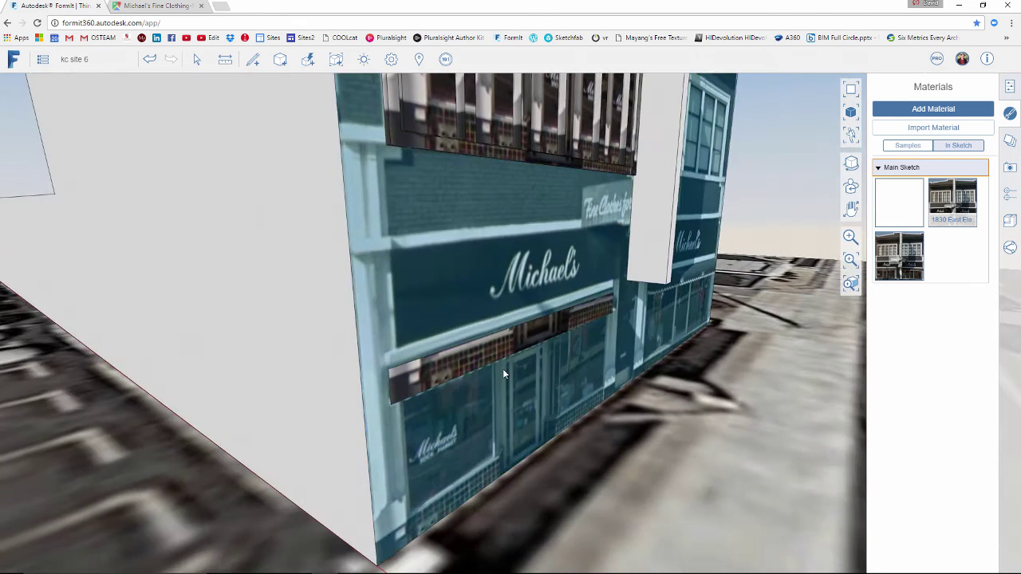
click(439, 364)
mouse_move(467, 383)
mouse_down()
mouse_move(520, 391)
mouse_move(503, 400)
mouse_up()
middle_drag(503, 401, 470, 377)
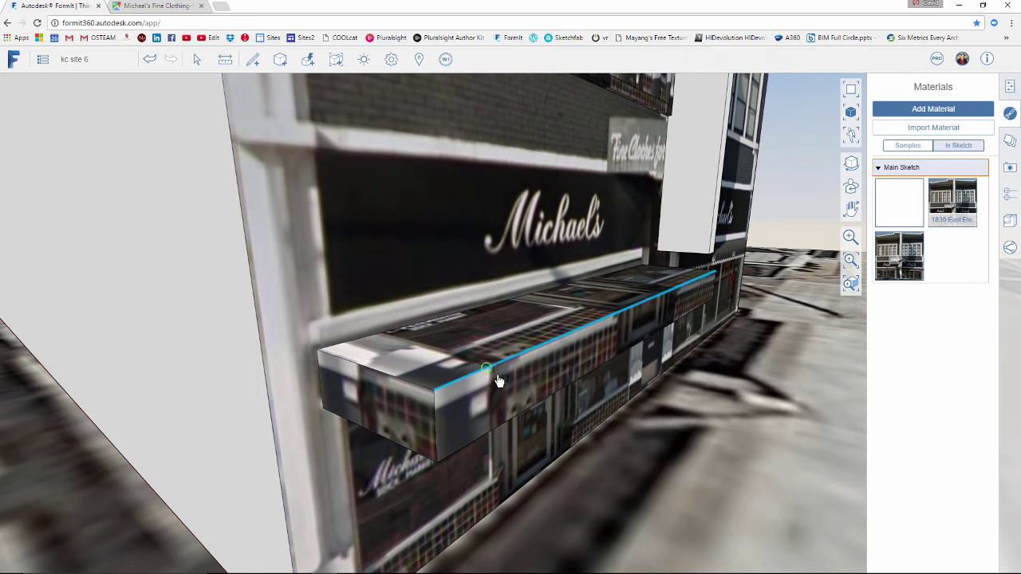
drag(508, 369, 502, 428)
- Select the whole building and paint its main body with the plain white material to cover the facade photo
scroll(511, 427, down, 3)
middle_drag(565, 422, 511, 423)
scroll(518, 415, down, 4)
middle_drag(597, 420, 446, 458)
click(782, 209)
middle_drag(783, 209, 604, 203)
drag(248, 121, 752, 441)
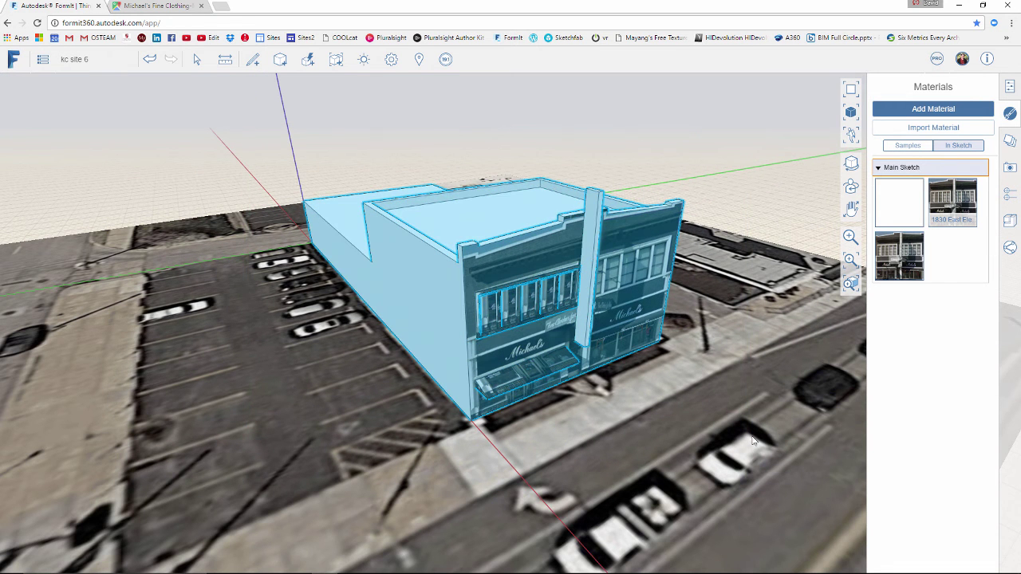
click(880, 189)
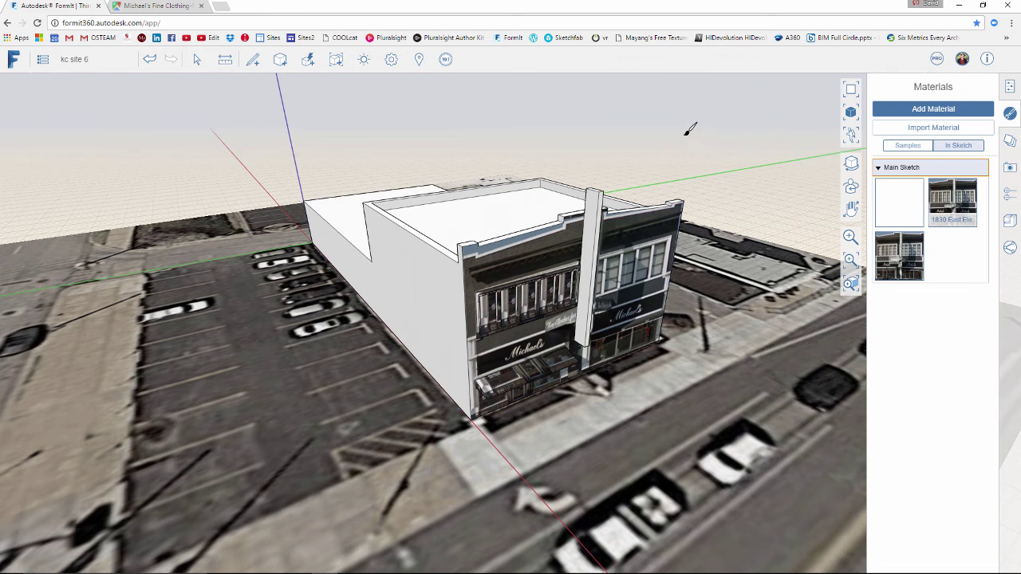
click(545, 278)
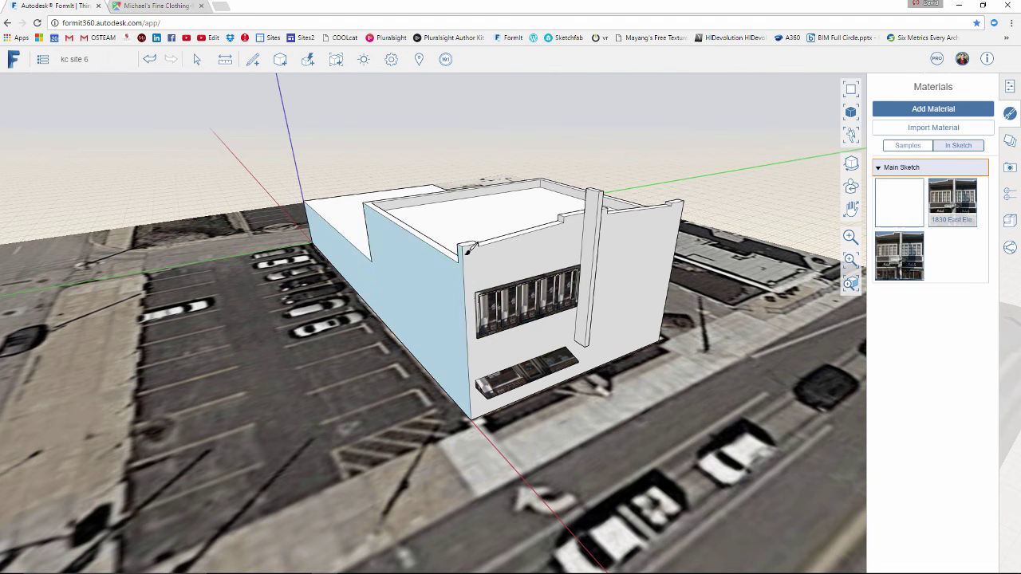
- Apply the plain white material to the recessed windows and their surround on the upper floor
scroll(492, 299, up, 3)
drag(472, 261, 684, 363)
click(900, 206)
click(511, 244)
click(352, 103)
drag(347, 98, 775, 421)
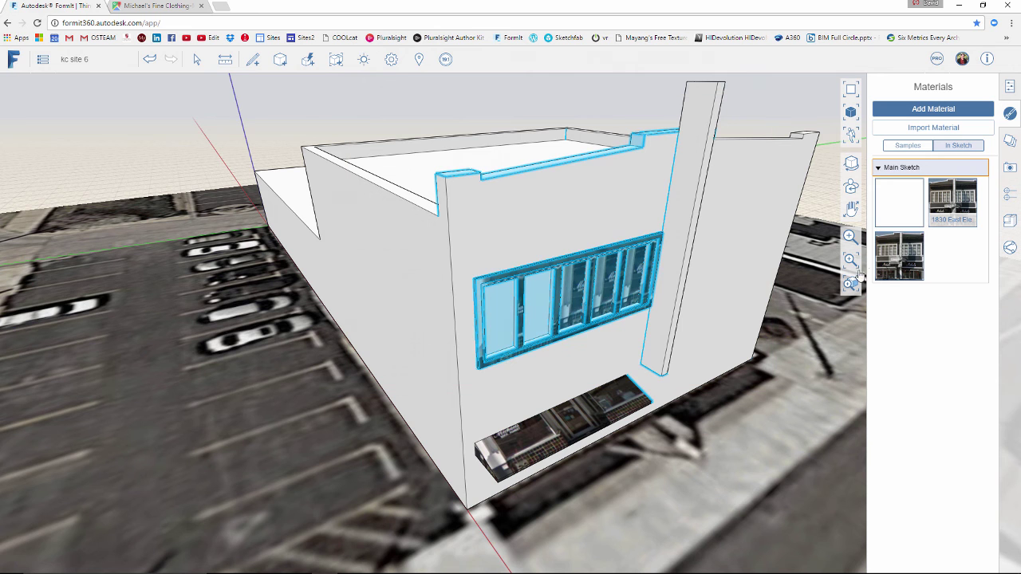
click(890, 219)
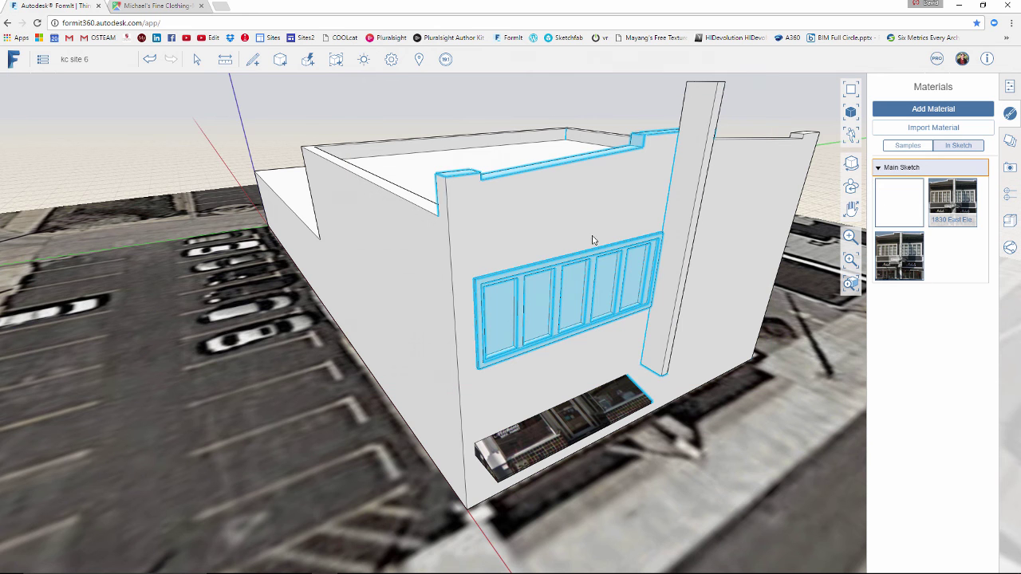
- Add the storefront awning to the selection, apply the plain white material to it, and clear the selection
click(379, 106)
drag(364, 97, 700, 501)
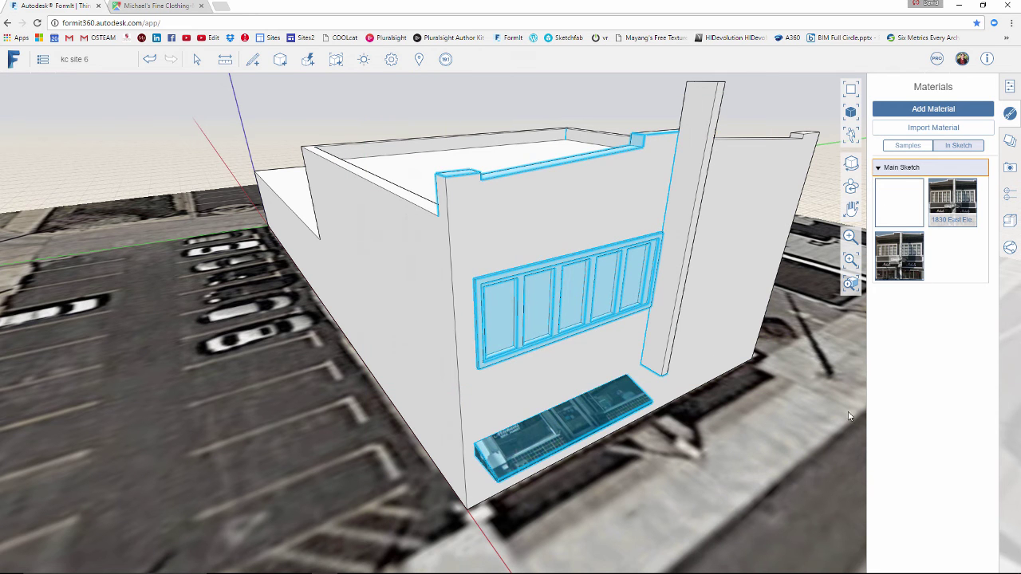
click(883, 194)
mouse_move(321, 107)
mouse_down()
mouse_move(601, 353)
mouse_move(721, 496)
mouse_up()
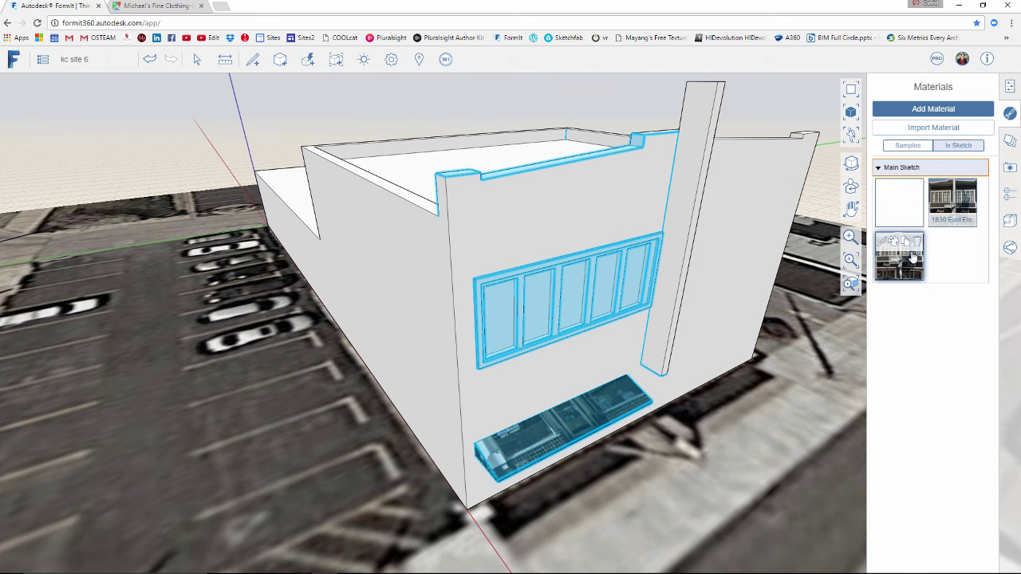
click(899, 206)
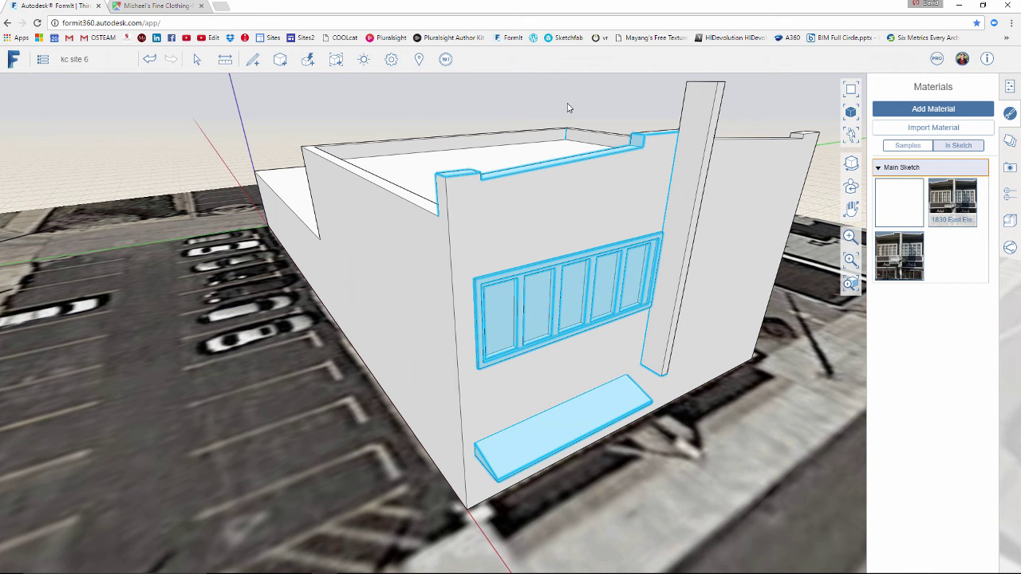
click(568, 107)
- Examine the all-white building and its satellite-image site from several angles and distances
scroll(568, 112, down, 3)
middle_drag(490, 271, 503, 266)
right_drag(503, 266, 563, 255)
middle_drag(563, 255, 481, 283)
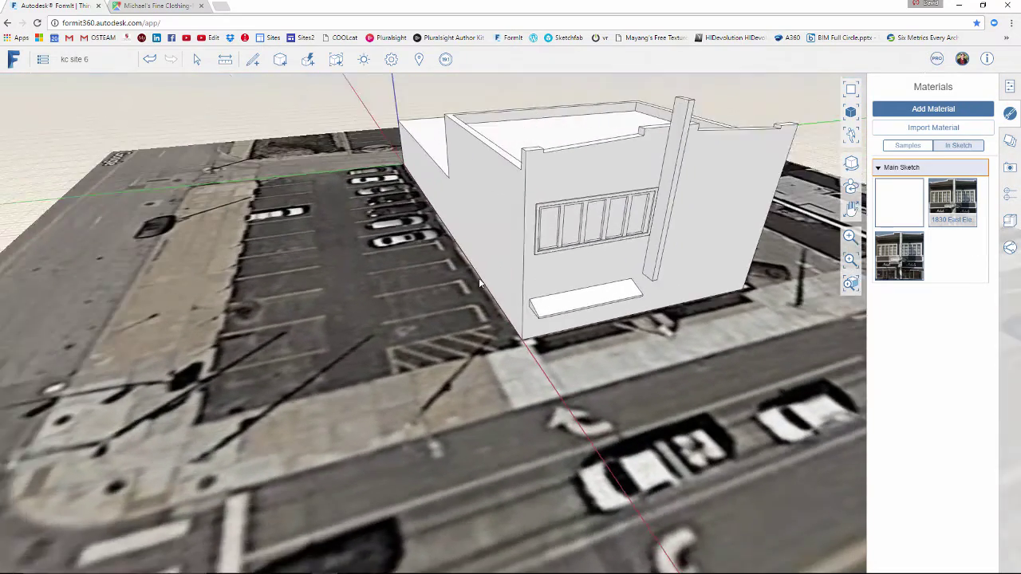
right_drag(480, 283, 569, 276)
middle_drag(563, 274, 501, 298)
middle_drag(558, 230, 607, 393)
scroll(641, 415, down, 3)
scroll(635, 386, down, 3)
middle_drag(490, 235, 571, 377)
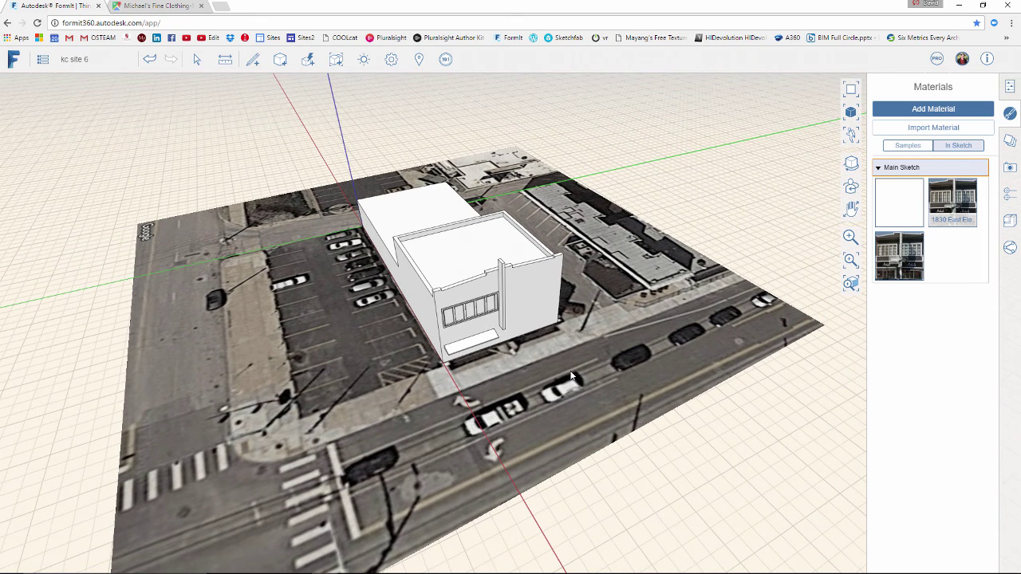
- Import a wider satellite image covering the surrounding city blocks as site context for the building
click(419, 60)
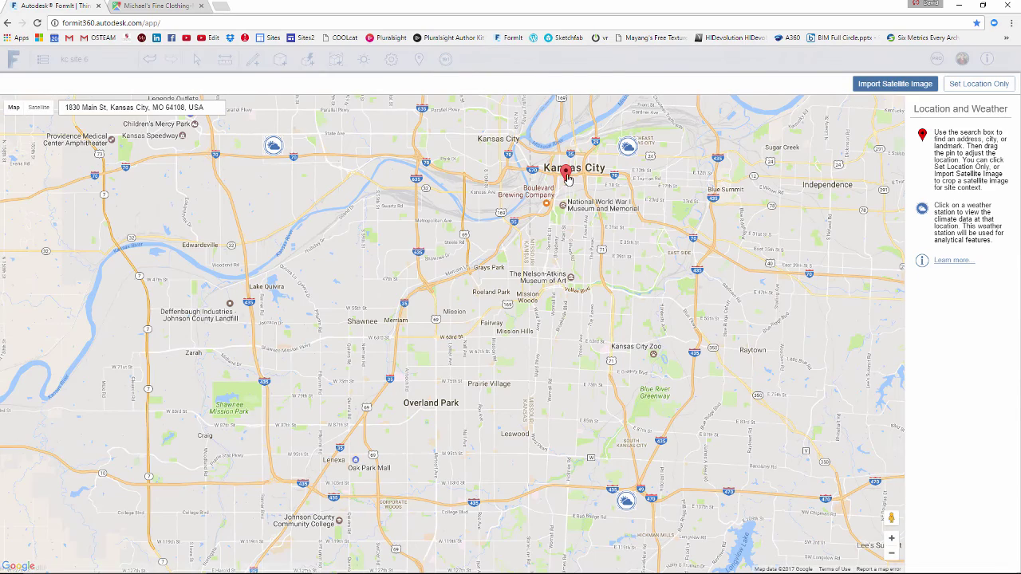
click(915, 84)
scroll(529, 283, down, 2)
scroll(529, 282, down, 2)
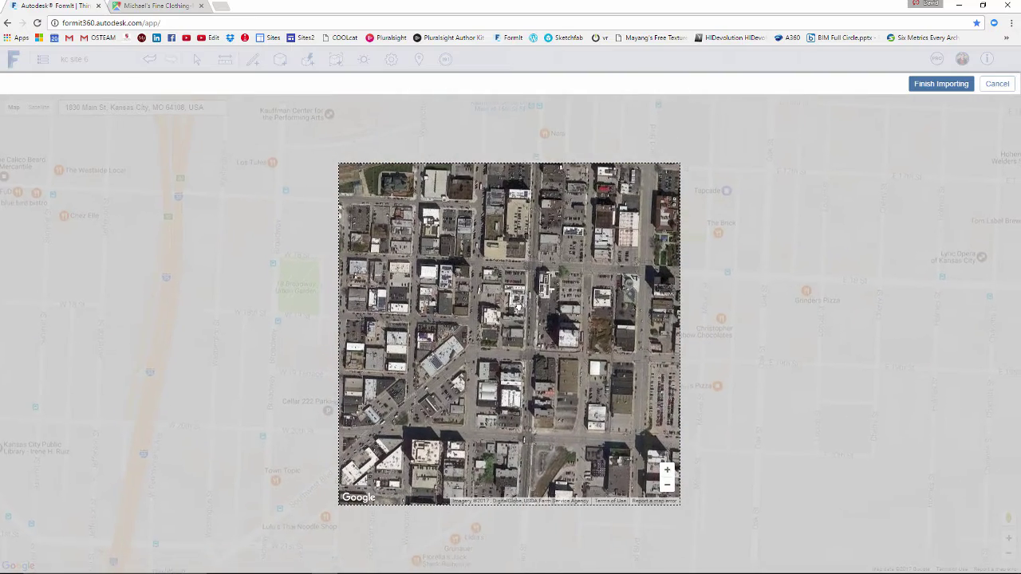
click(936, 85)
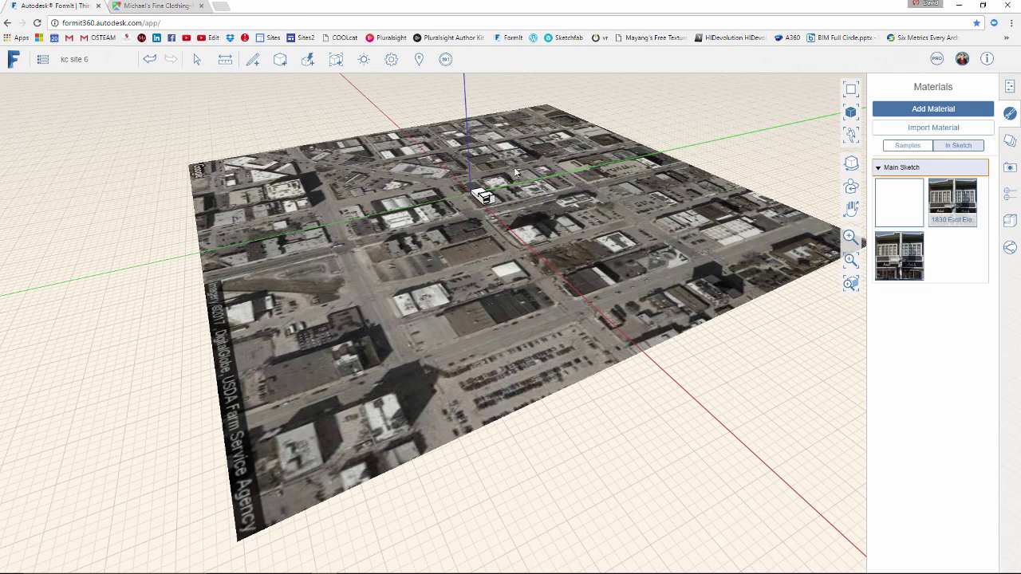
- Select all of the building's geometry on the new site image and combine it into one group
scroll(514, 167, up, 10)
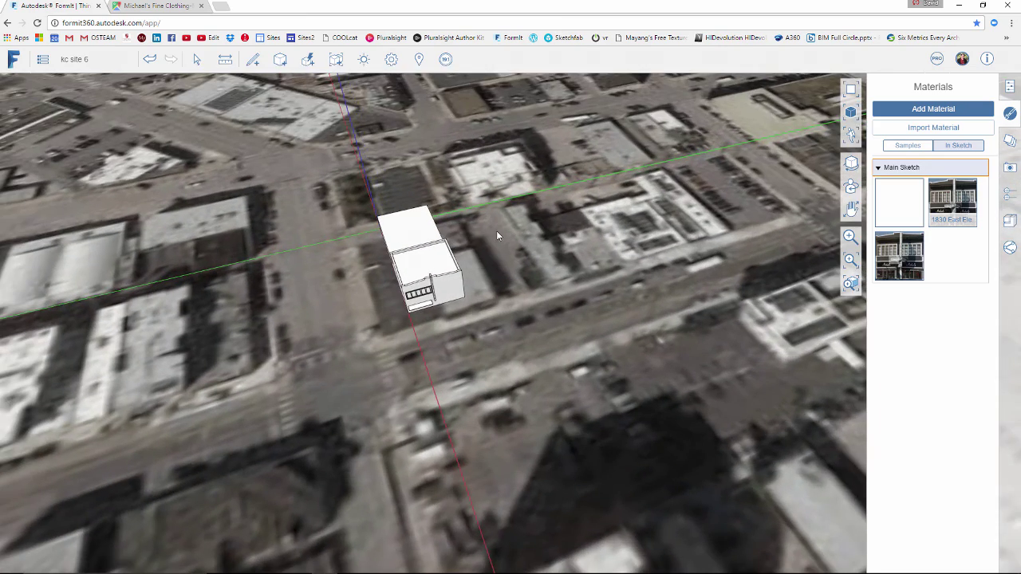
middle_drag(361, 227, 451, 195)
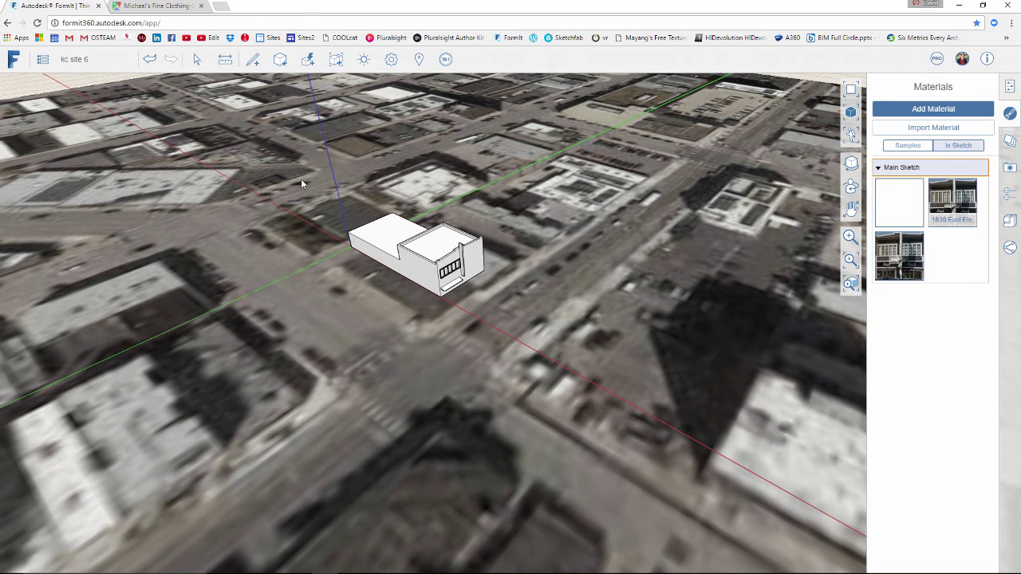
drag(303, 182, 526, 317)
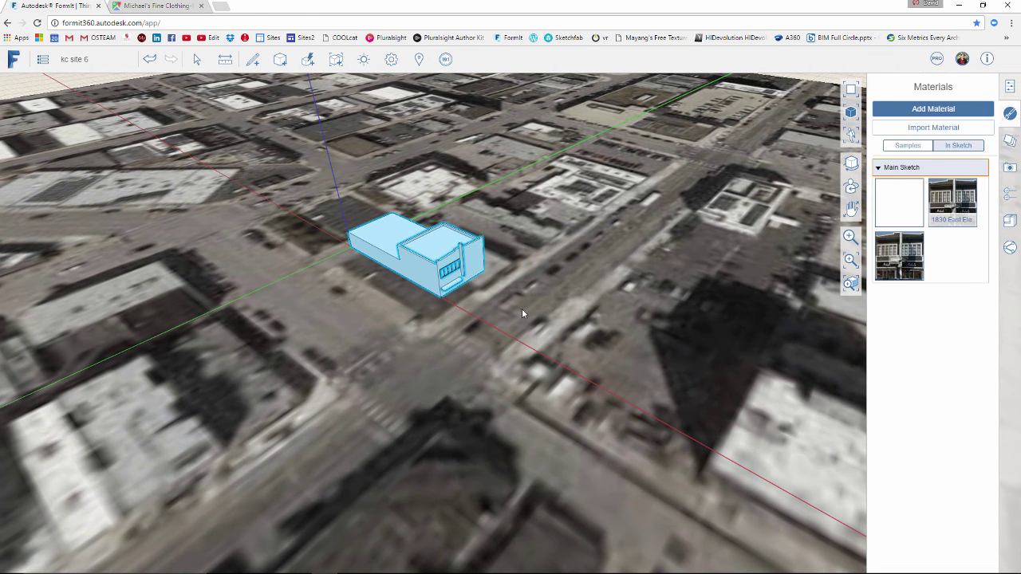
right_click(435, 250)
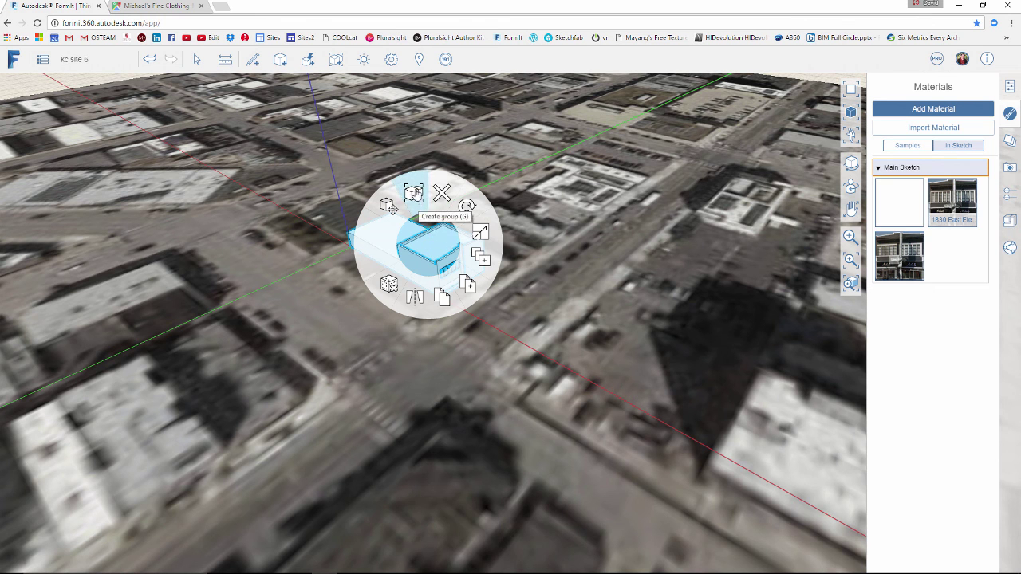
click(480, 255)
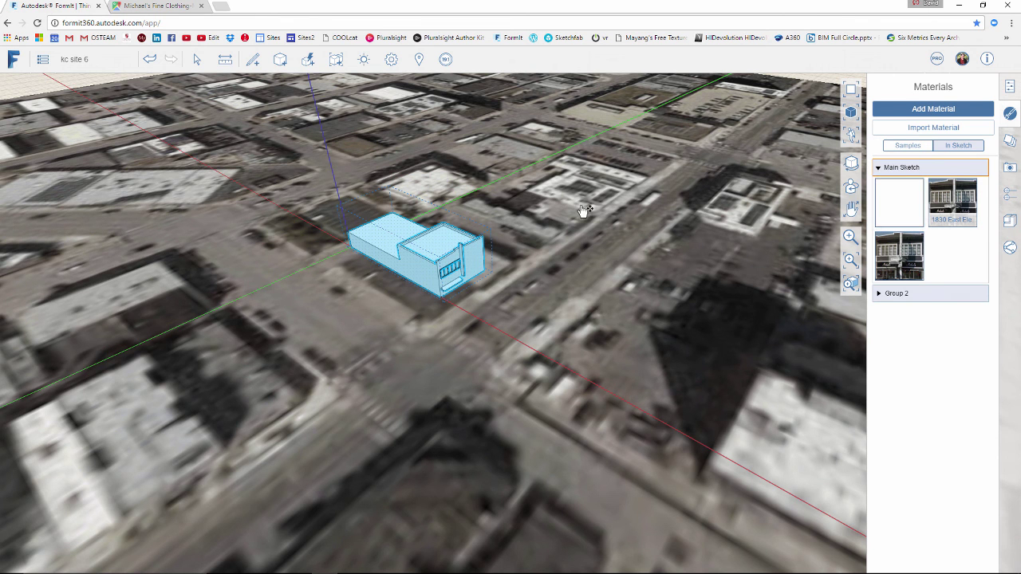
drag(402, 265, 387, 230)
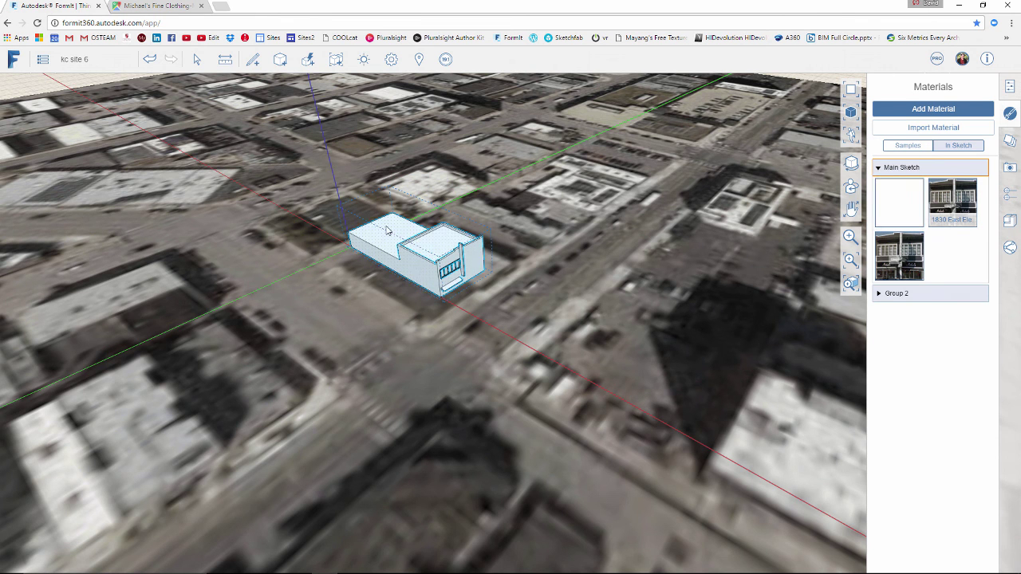
click(411, 242)
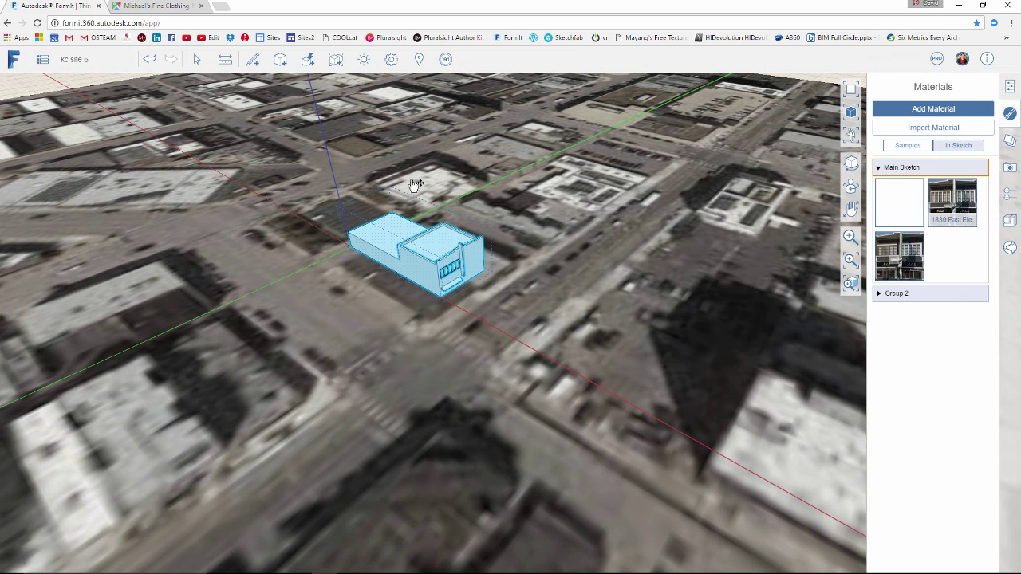
click(24, 88)
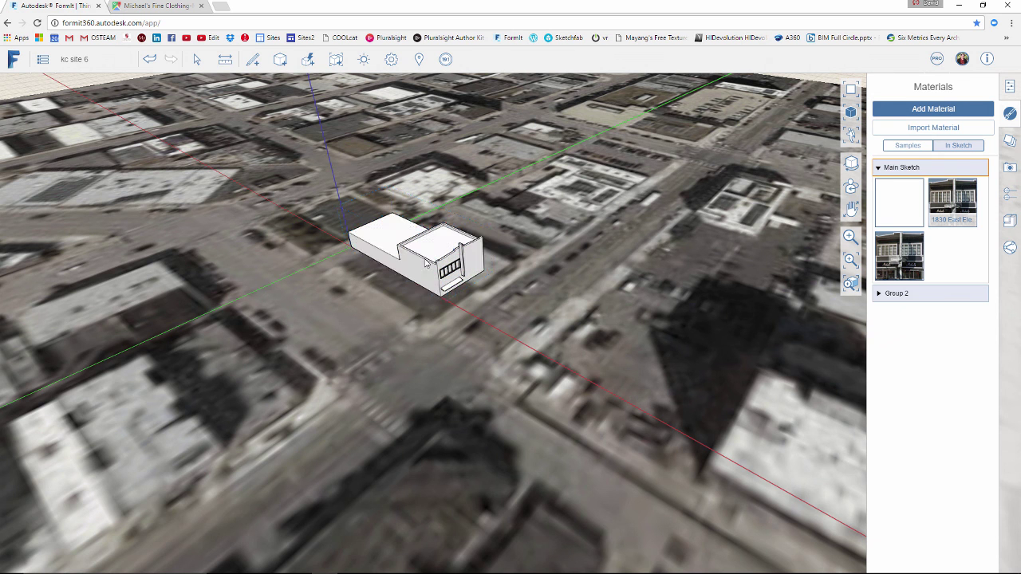
- Select the building group and name its instance "1830 Main"
click(422, 255)
right_click(422, 256)
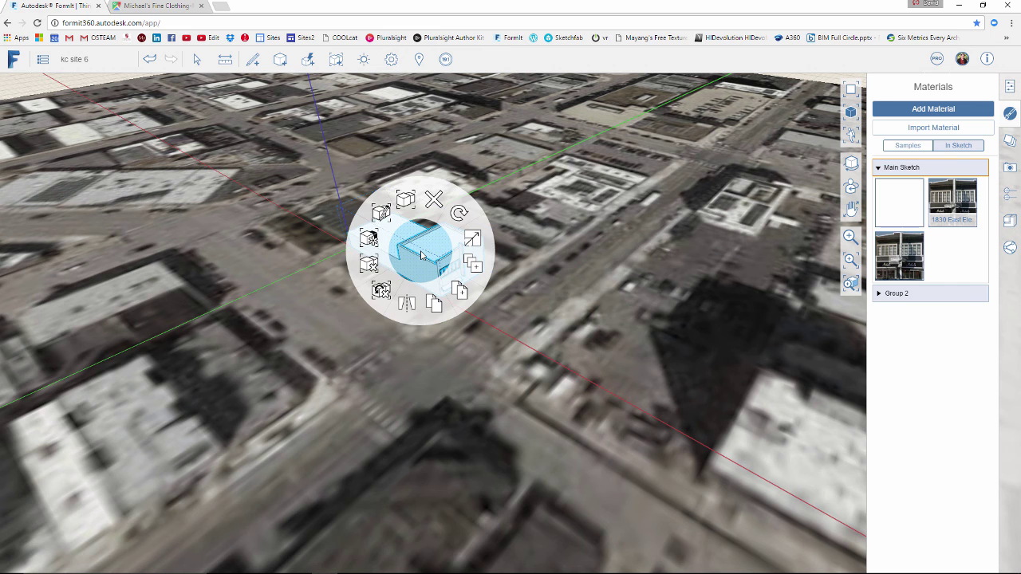
click(1010, 87)
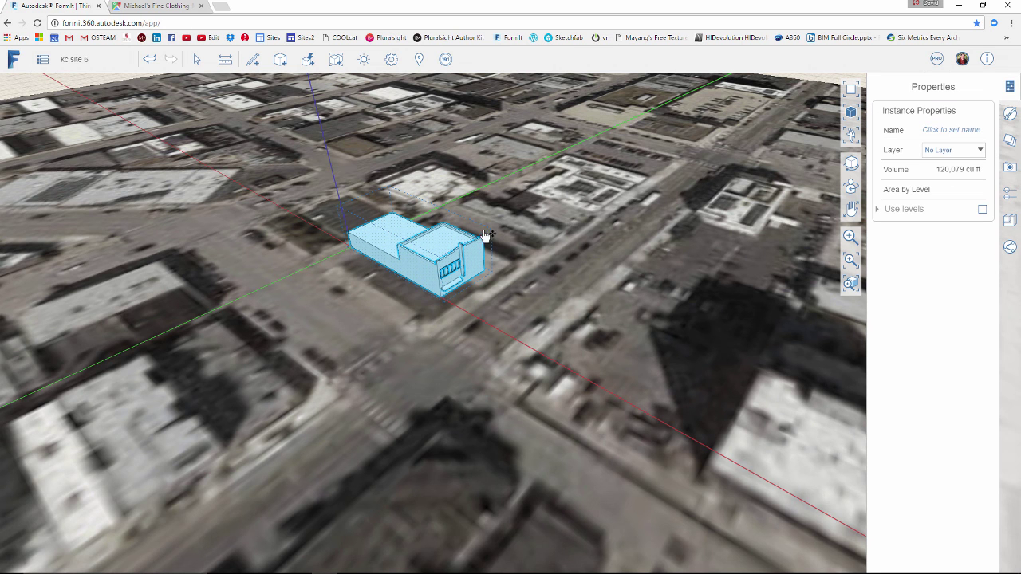
click(957, 134)
key(Return)
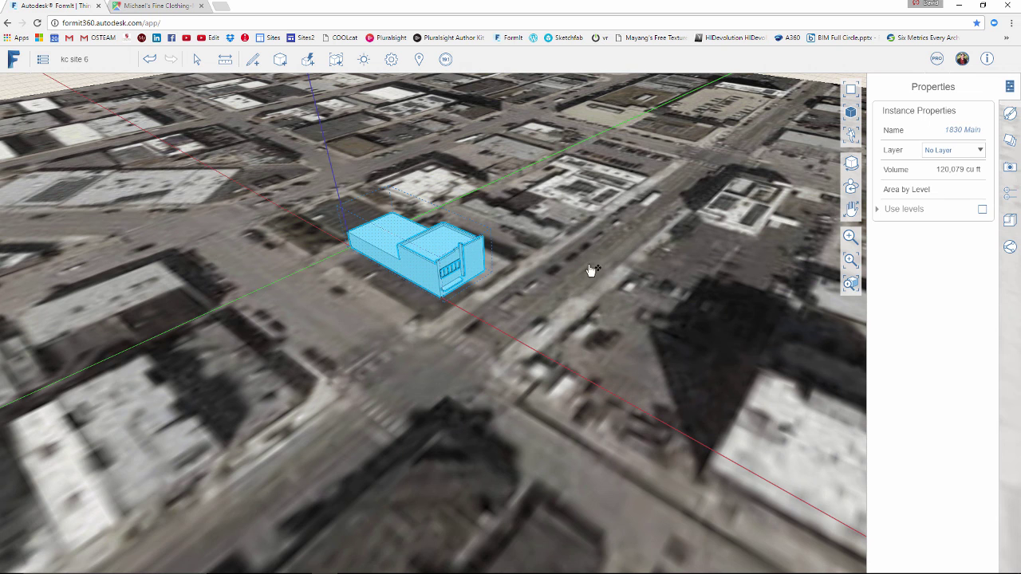
- Move the 1830 Main building group about 26'-10" along the street frontage to its lot on the satellite image
right_drag(595, 299, 502, 303)
scroll(554, 288, up, 3)
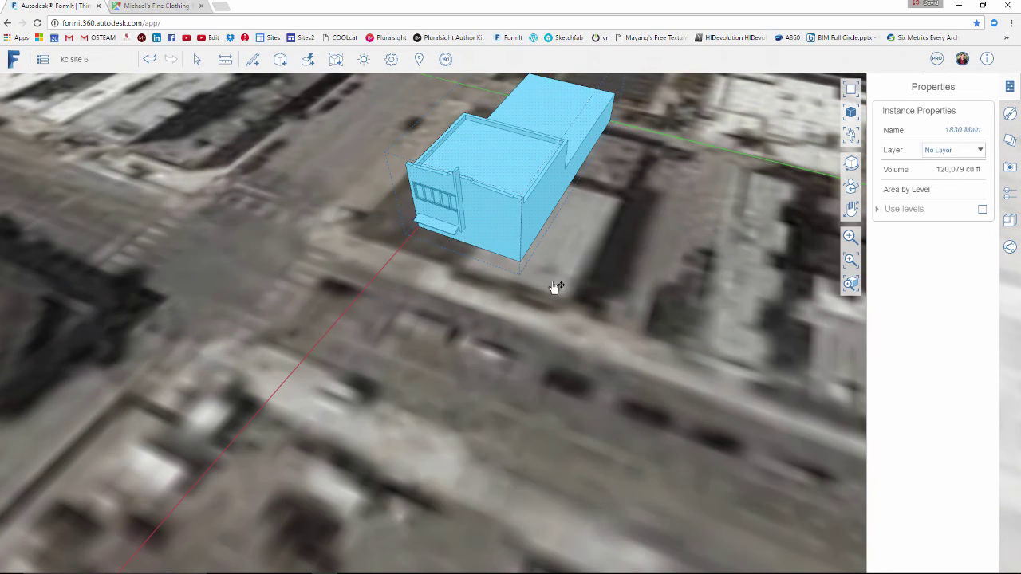
scroll(522, 267, up, 5)
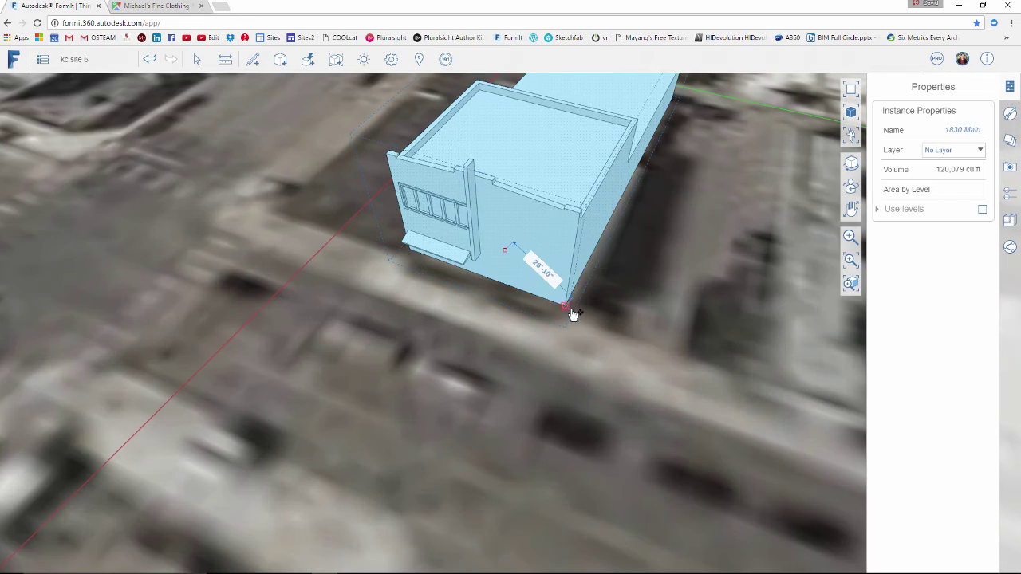
click(572, 310)
click(384, 315)
scroll(386, 316, down, 4)
right_drag(396, 318, 566, 300)
scroll(561, 325, down, 4)
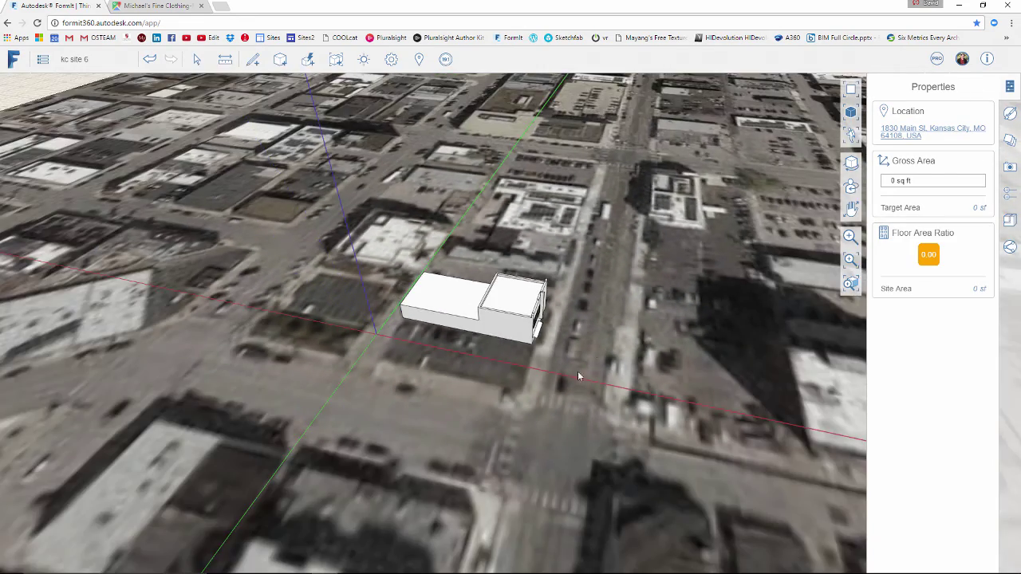
- Open the 1830 Main building group for editing, facing its lower rear roof
right_drag(579, 372, 610, 325)
middle_drag(609, 325, 438, 328)
scroll(435, 307, up, 4)
click(529, 342)
scroll(386, 303, up, 3)
click(380, 359)
middle_drag(462, 343, 542, 263)
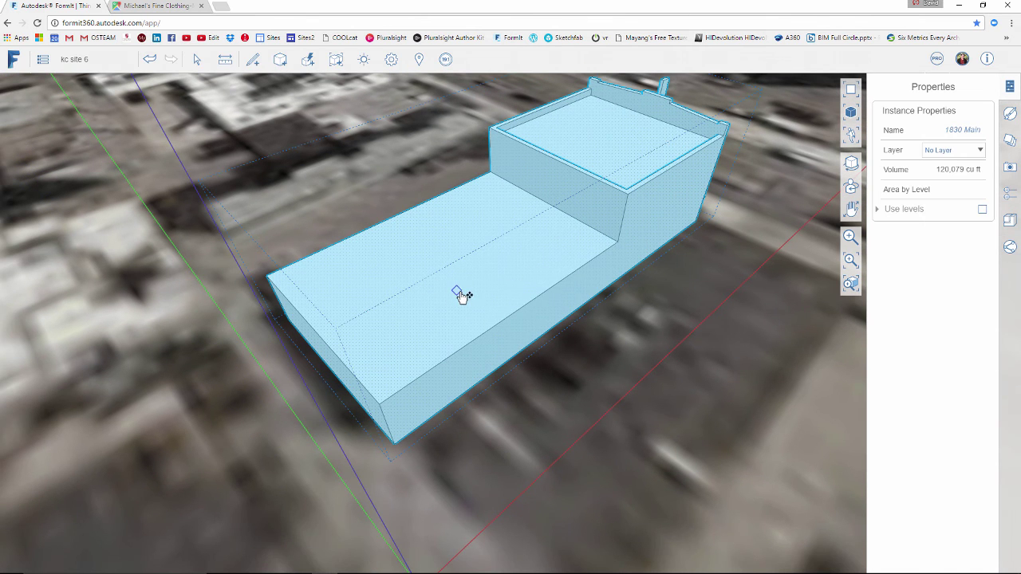
double_click(453, 349)
scroll(372, 325, up, 2)
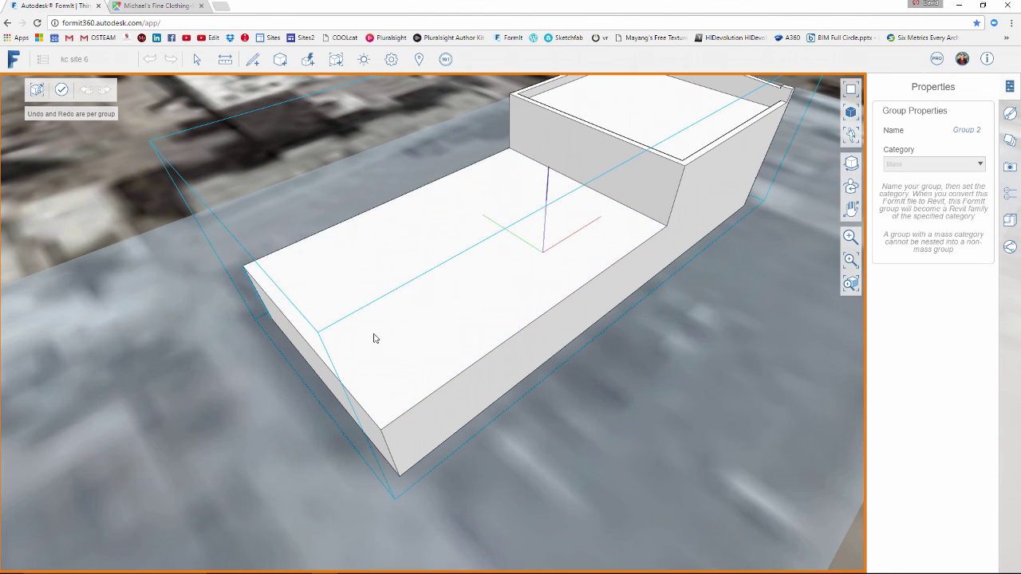
- Offset the outline of the lower rear roof face inward by about 1'-4 3/8"
right_click(490, 288)
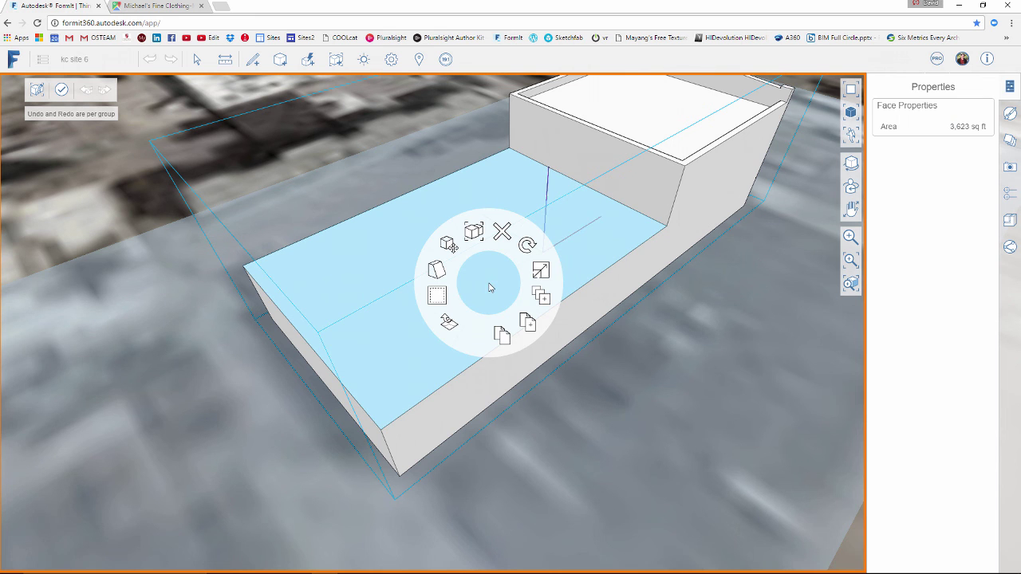
click(439, 295)
scroll(382, 383, up, 2)
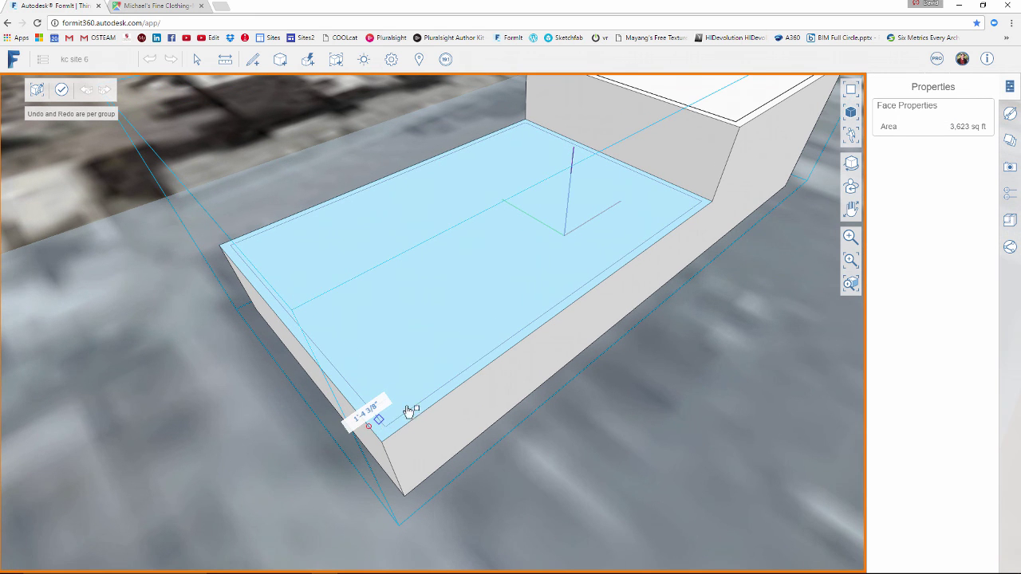
click(409, 411)
- Push the inner rear roof face down to leave a parapet around it, and finish editing the group
click(450, 285)
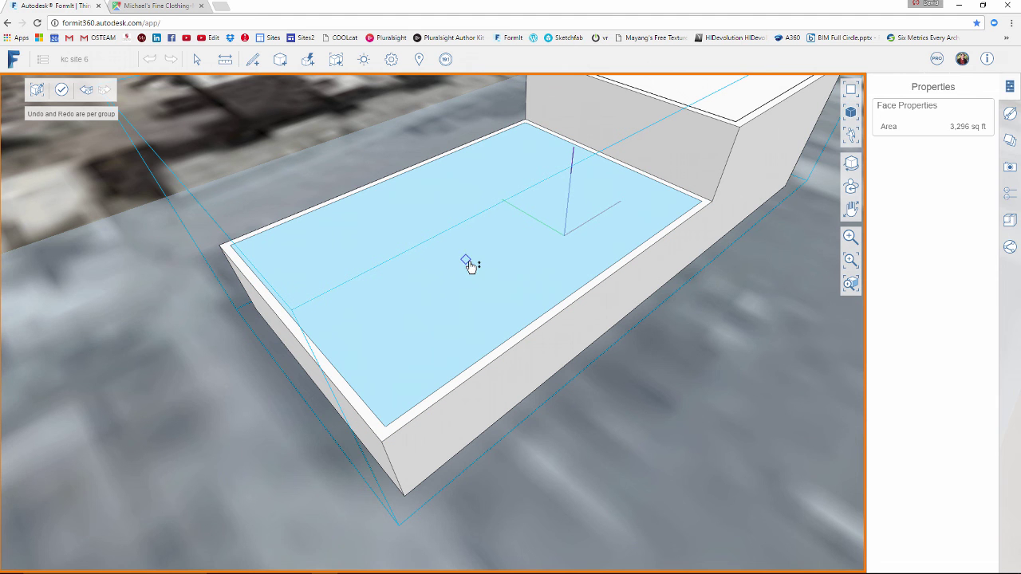
click(471, 295)
scroll(472, 295, down, 3)
right_drag(533, 299, 449, 260)
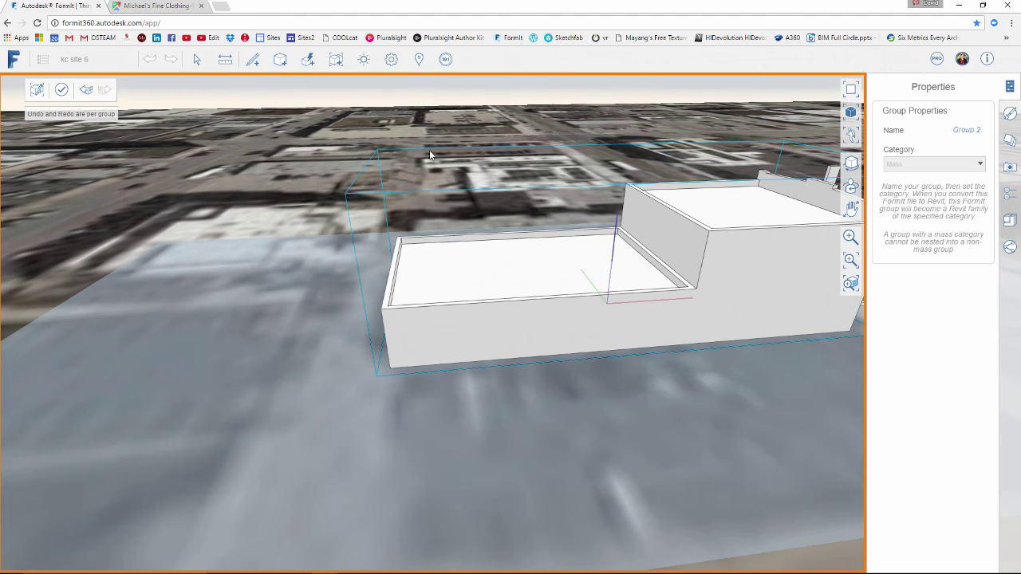
double_click(454, 94)
- Examine the building with its rear parapet from the street side within the surrounding satellite context
scroll(701, 315, down, 3)
right_drag(701, 316, 559, 275)
middle_drag(677, 369, 529, 320)
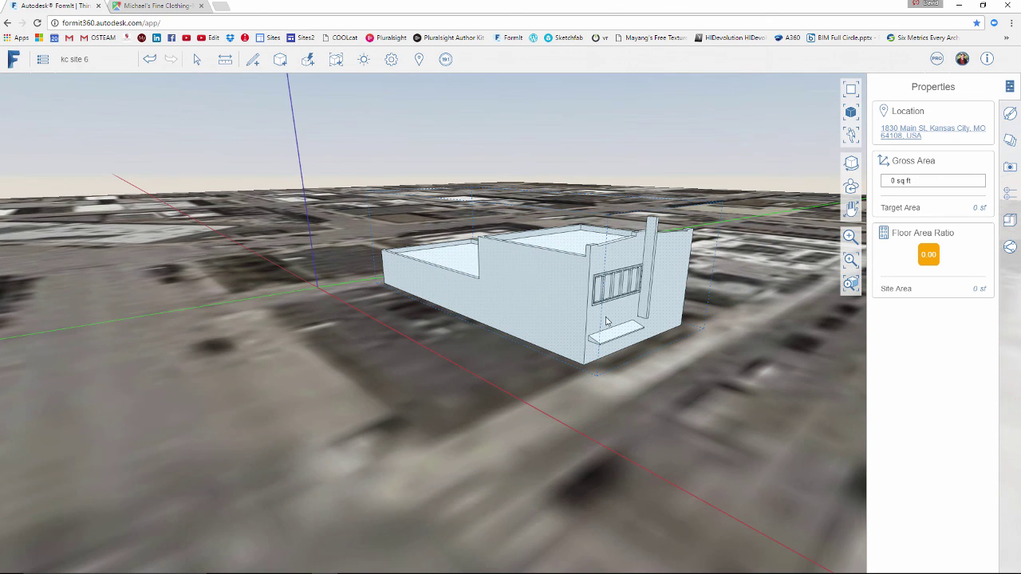
middle_drag(684, 320, 633, 310)
right_drag(597, 316, 642, 294)
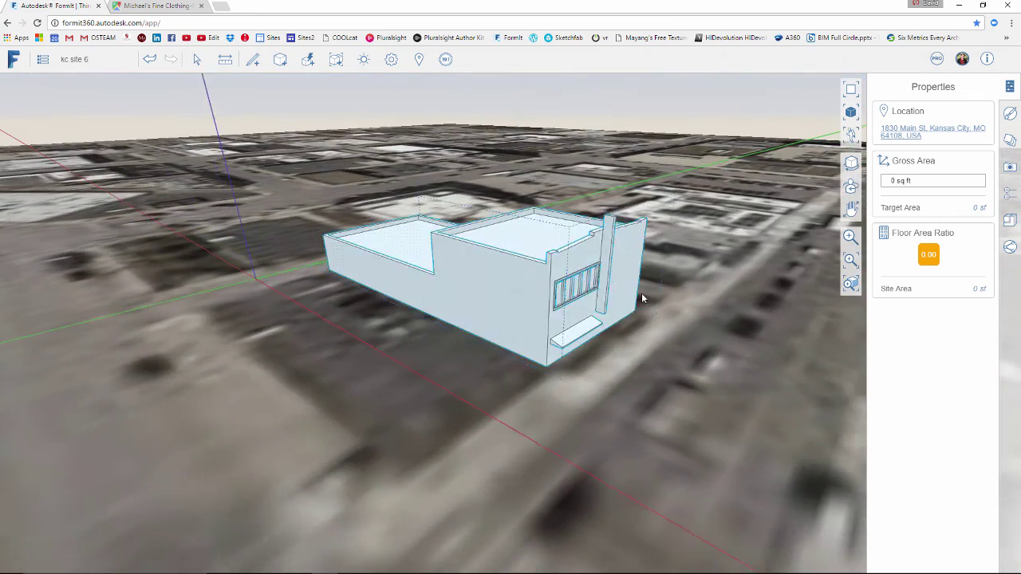
scroll(642, 293, down, 1)
middle_drag(510, 331, 401, 381)
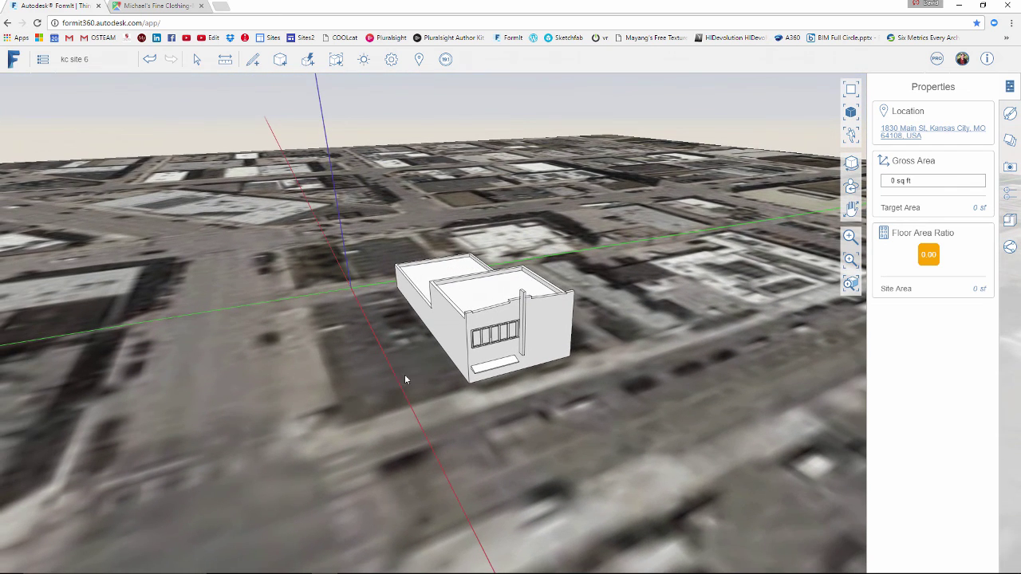